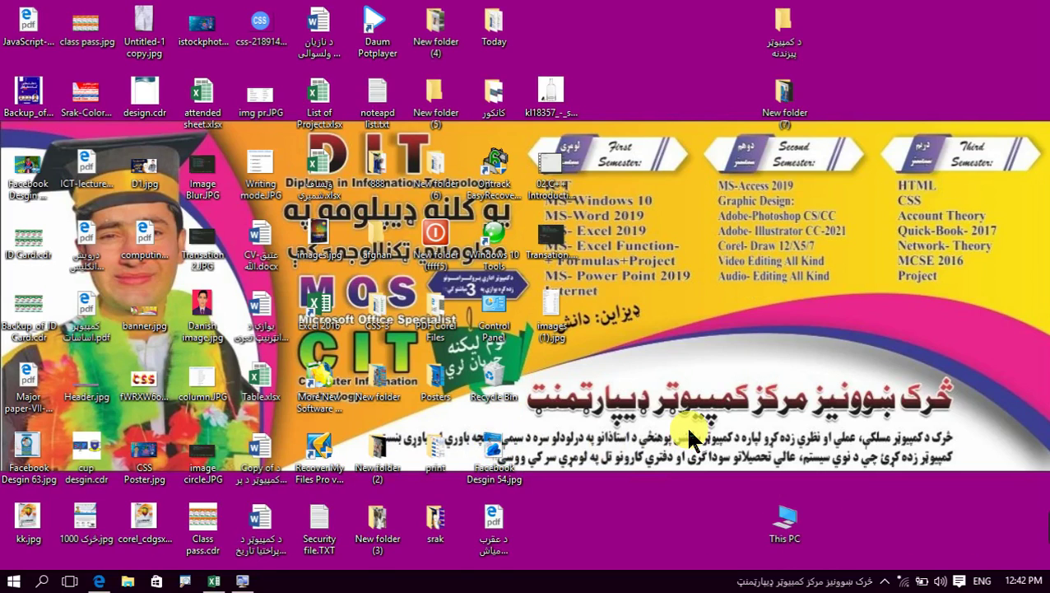
Lower the screen brightness and refresh the desktop twice.
key("XF86MonBrightnessDown")
key("XF86MonBrightnessDown")
right_click(601, 164)
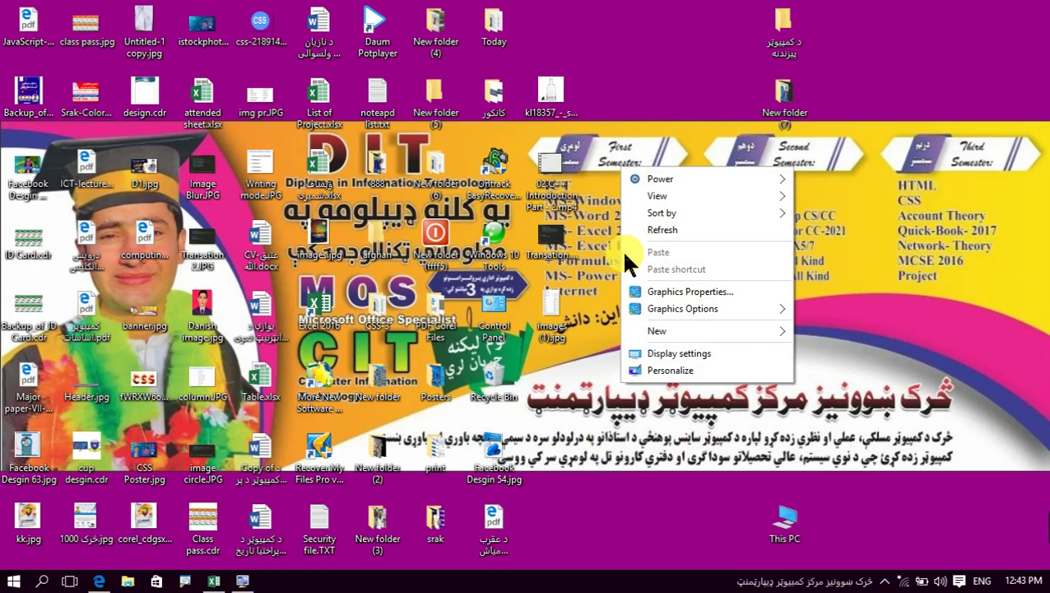
left_click(640, 230)
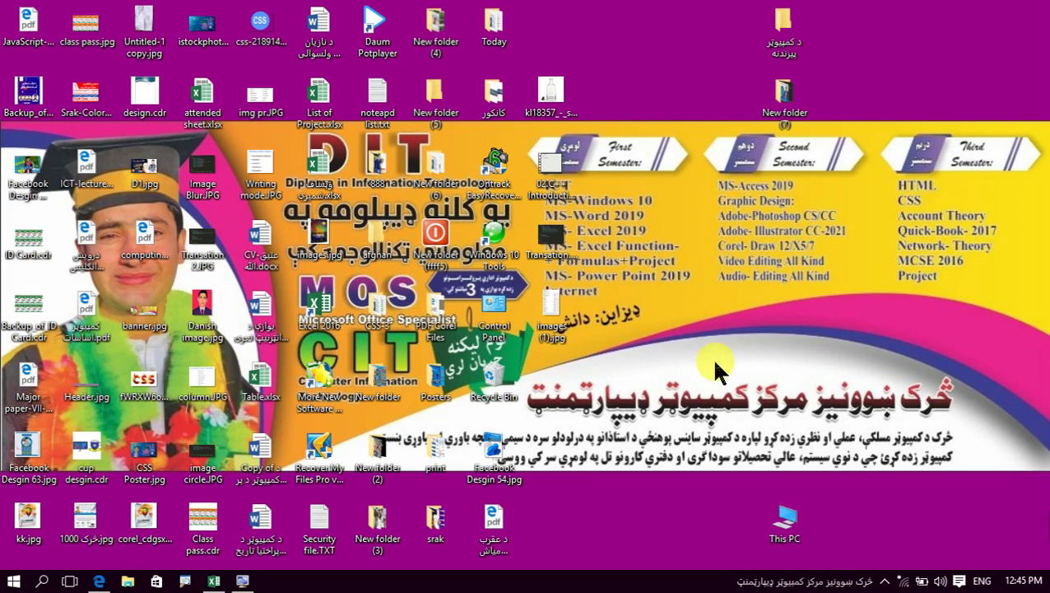
right_click(611, 287)
mouse_move(659, 331)
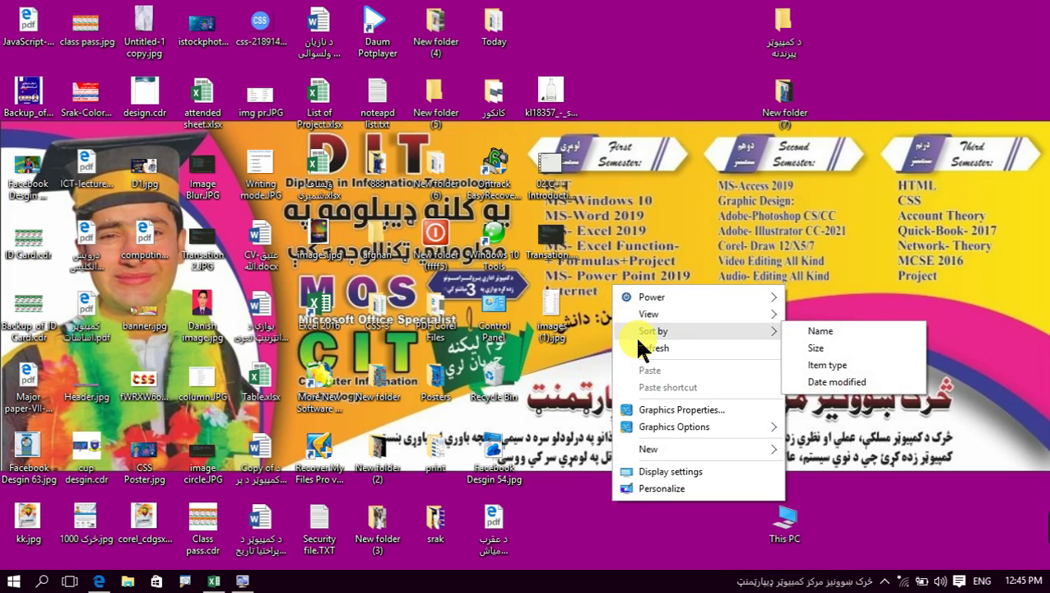
left_click(646, 346)
Launch Word by running winword from the Run box in place of excel.
key("super+r")
type("excel")
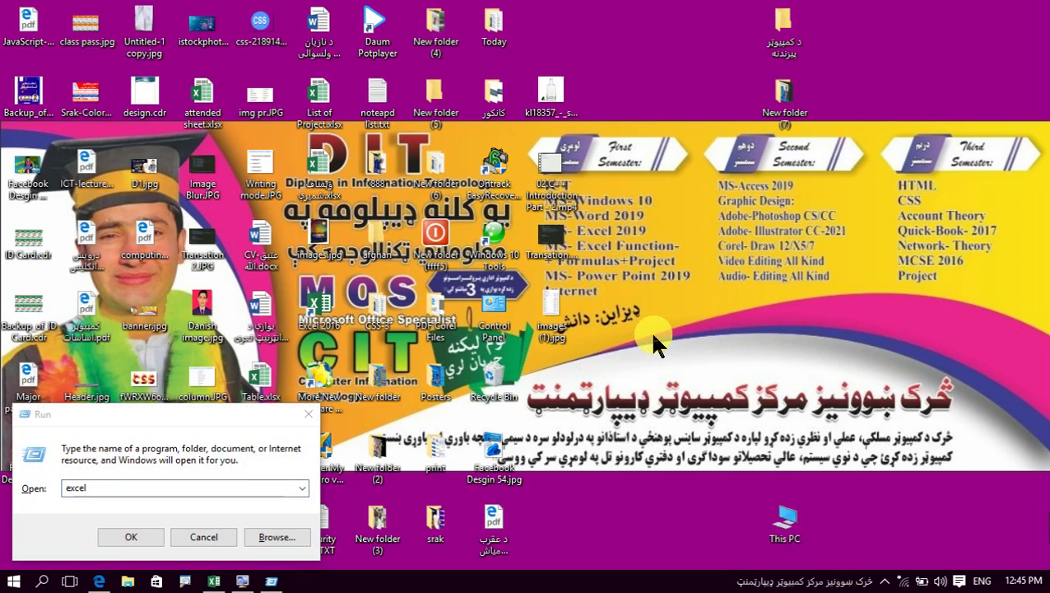
left_click(221, 489)
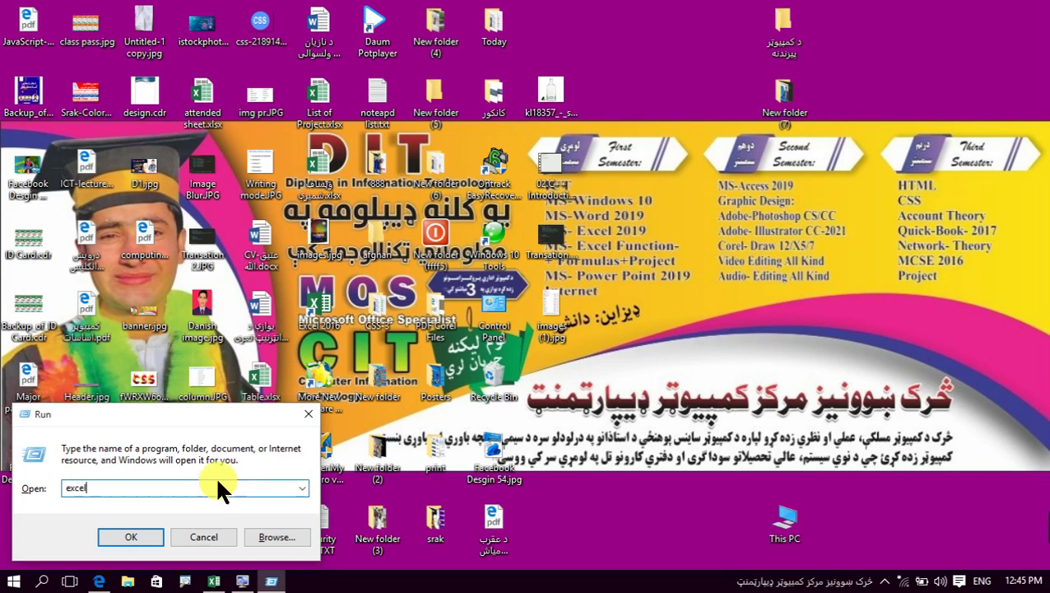
double_click(92, 487)
type("winword")
key("Return")
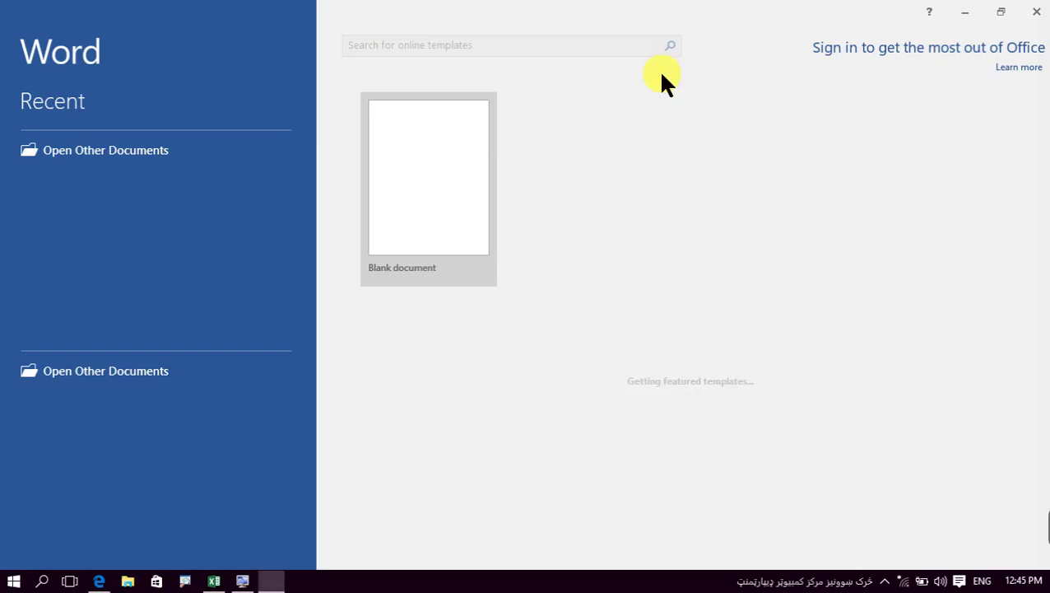
Create a blank document and apply the Facet theme from the Design themes list.
left_click(468, 156)
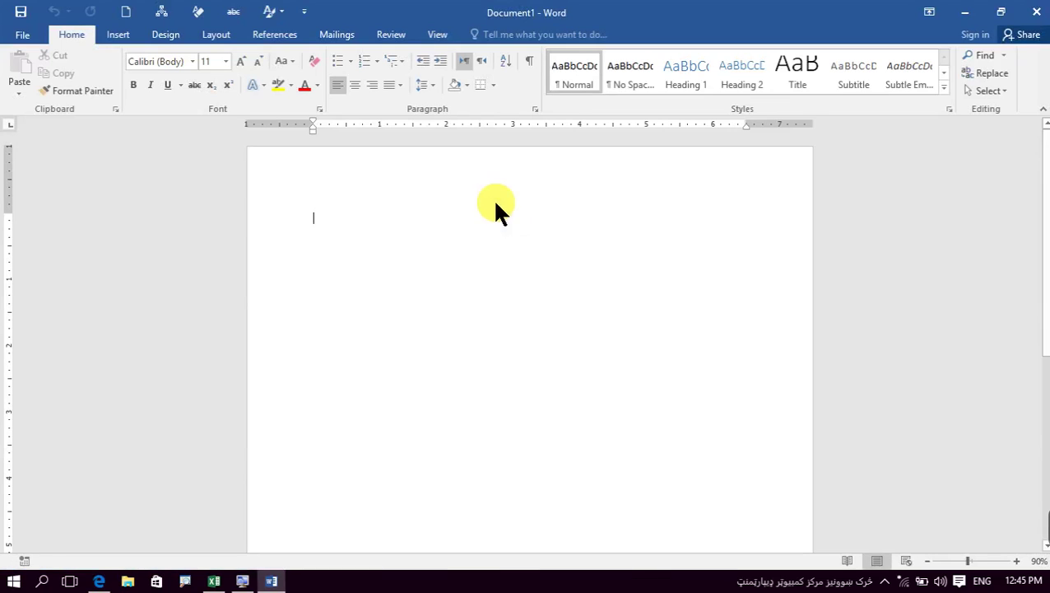
scroll(520, 234, "up", 3, "ctrl")
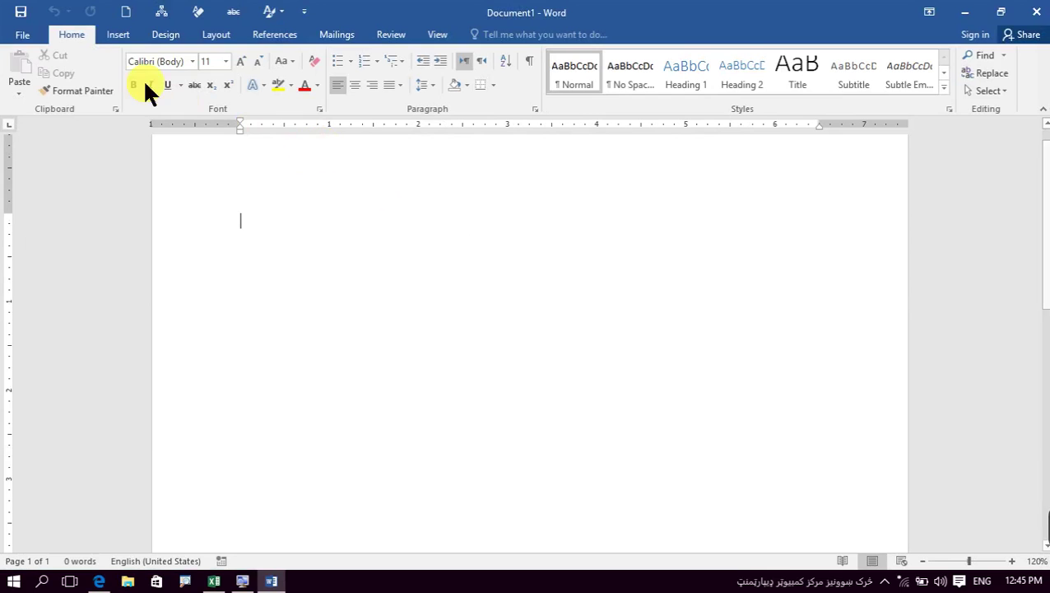
left_click(160, 37)
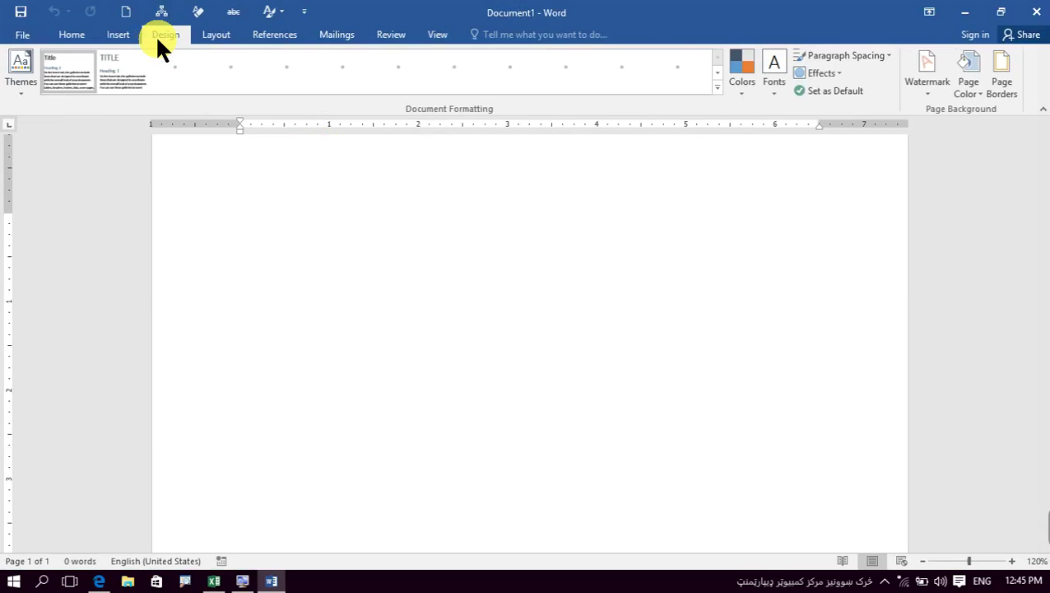
left_click(27, 82)
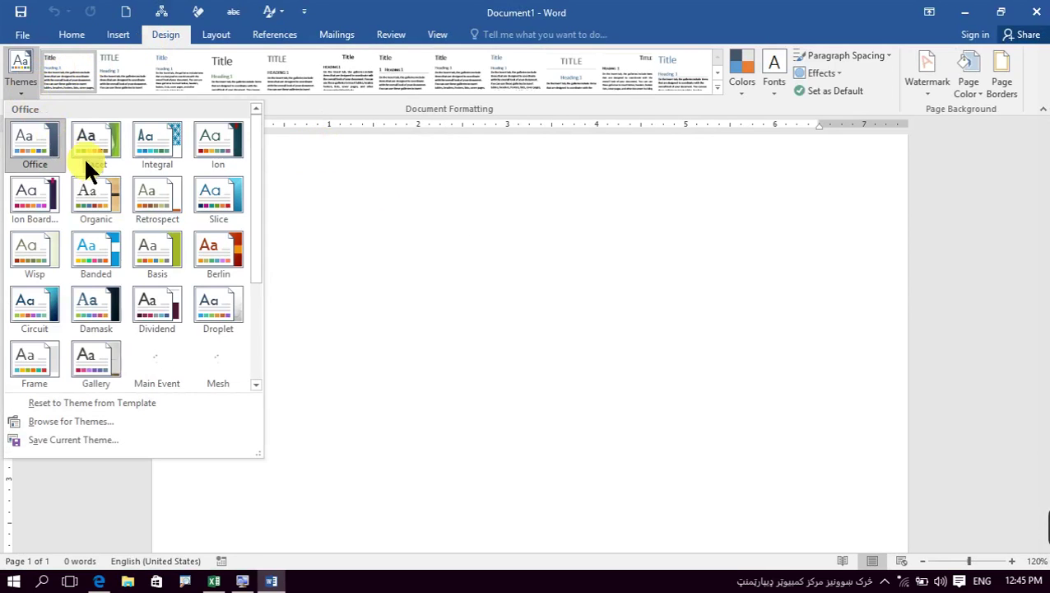
left_click(102, 142)
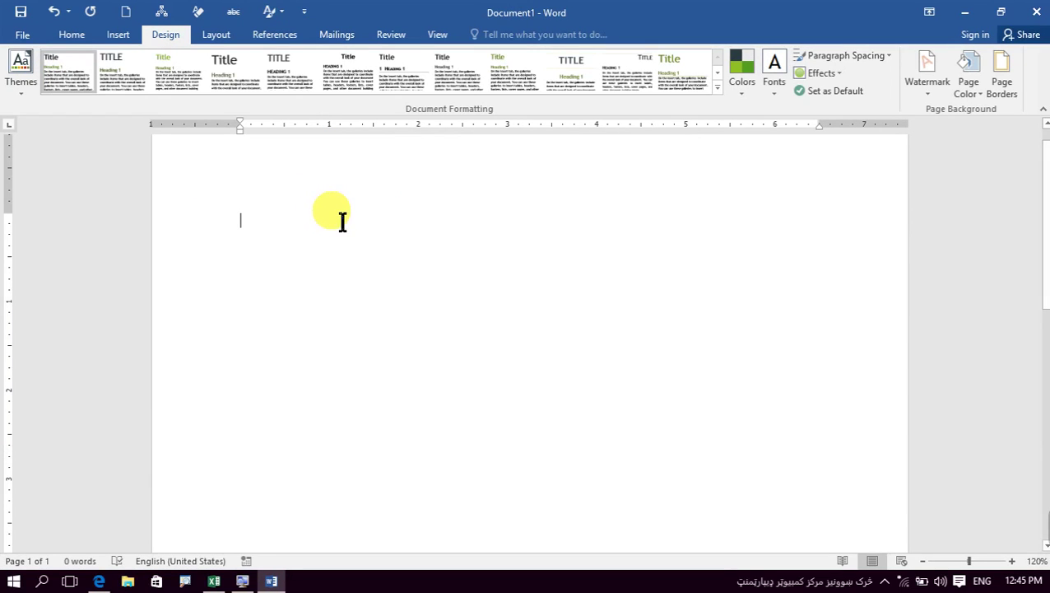
Type 'MOS:' and 'Microsoft office Specialist:', correcting Speclalist to Specialist from the spelling suggestions.
type("MO")
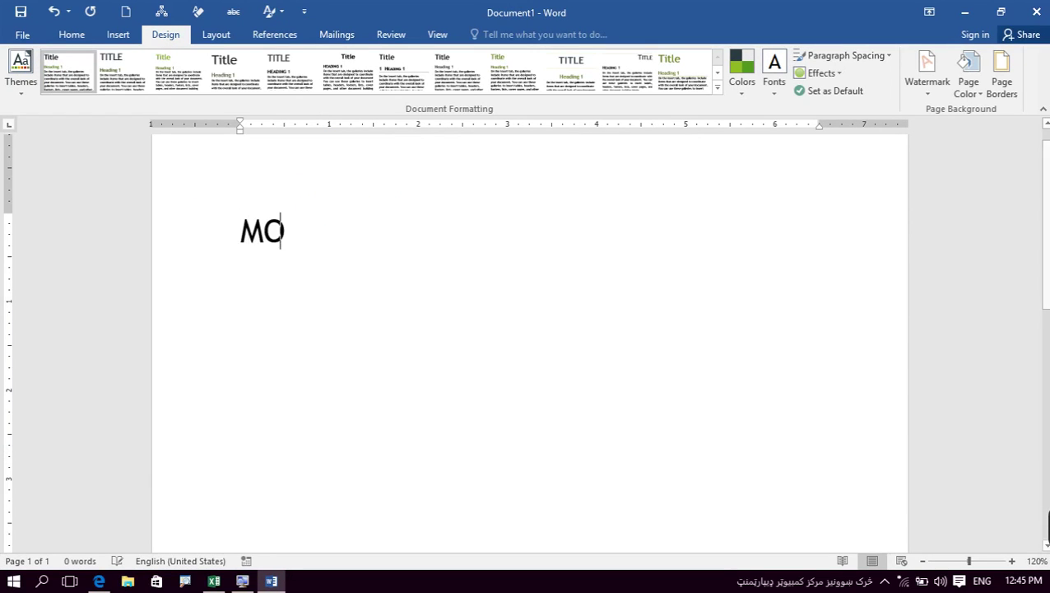
type("S:")
key("Return")
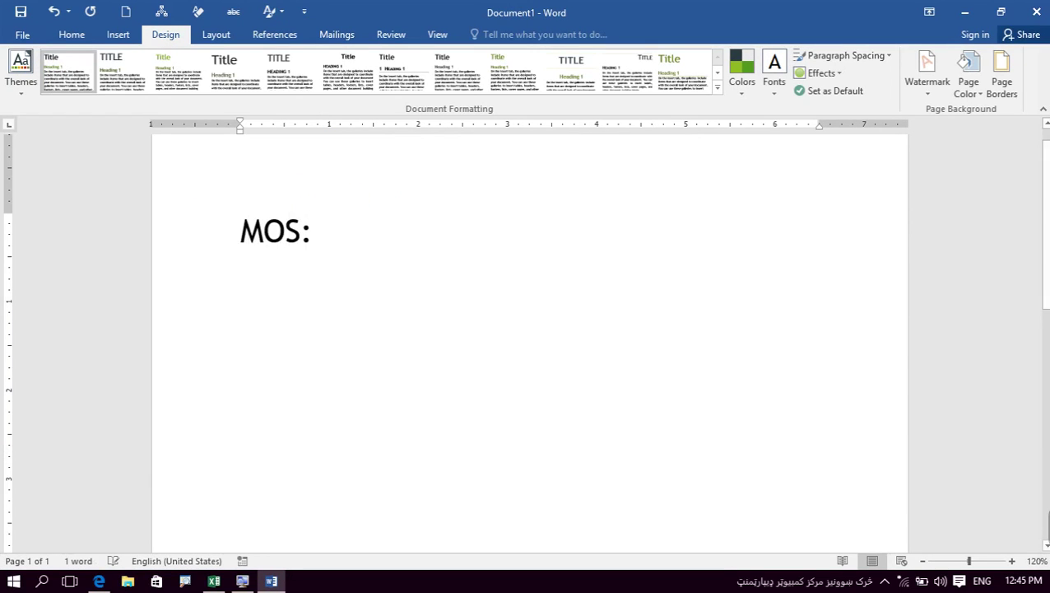
type("Microso")
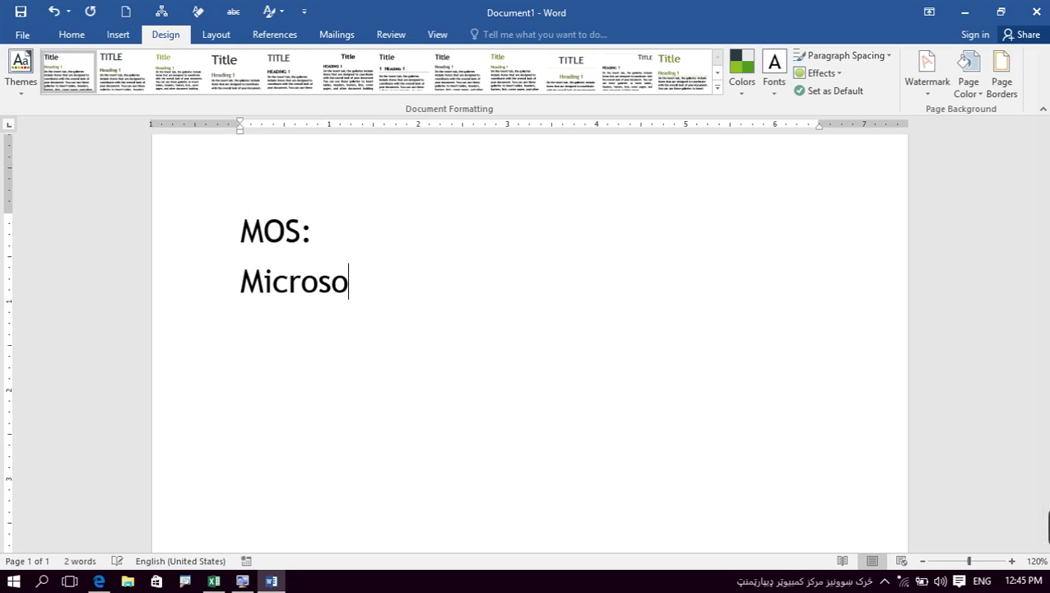
type("ft ofofcie")
key("BackSpace")
key("BackSpace")
key("BackSpace")
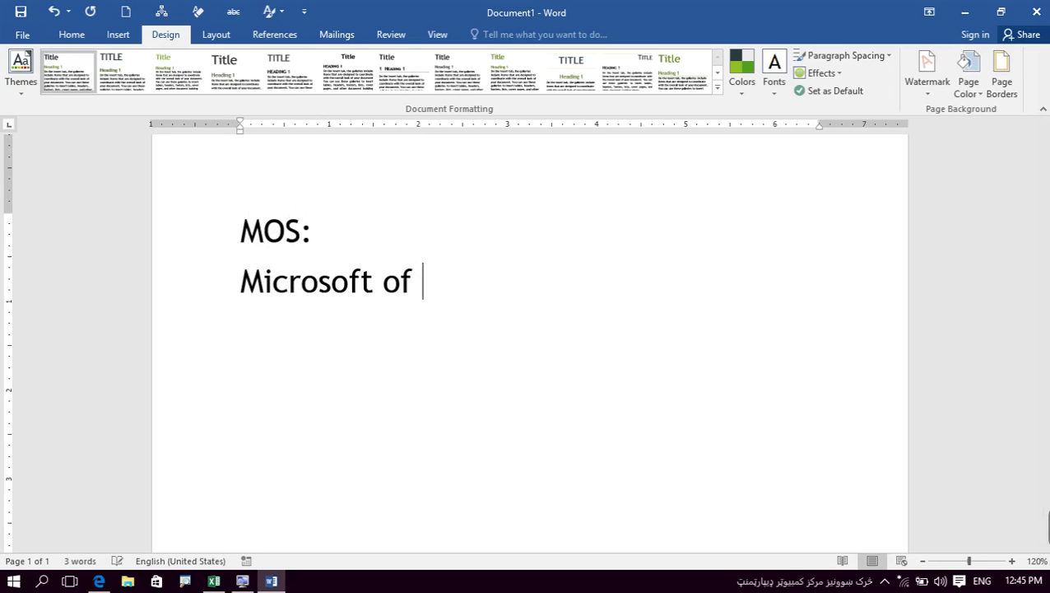
key("BackSpace")
type("fice Sp")
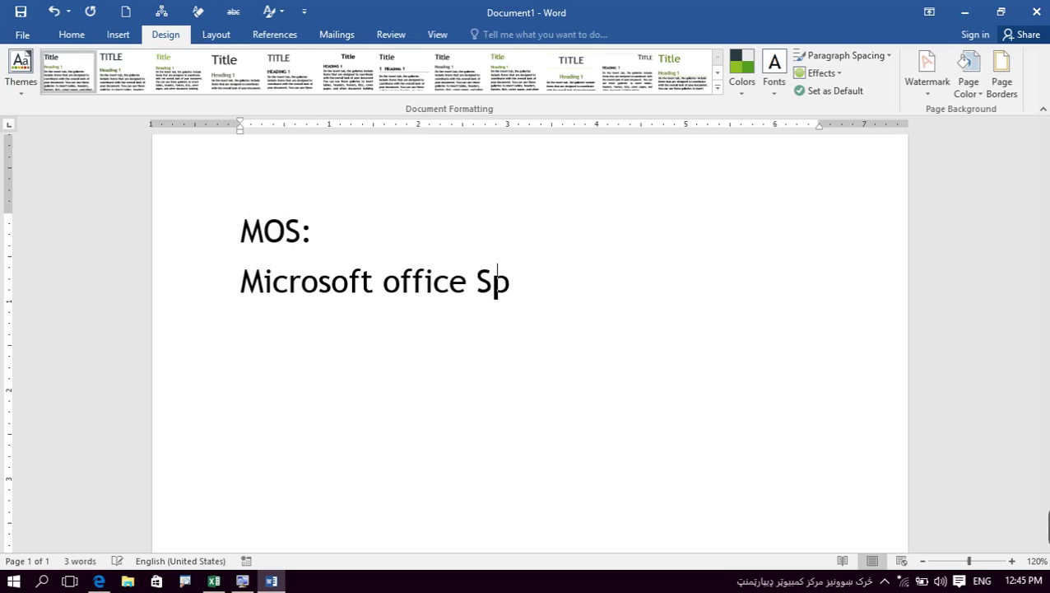
type("eclai")
key("BackSpace")
type("i")
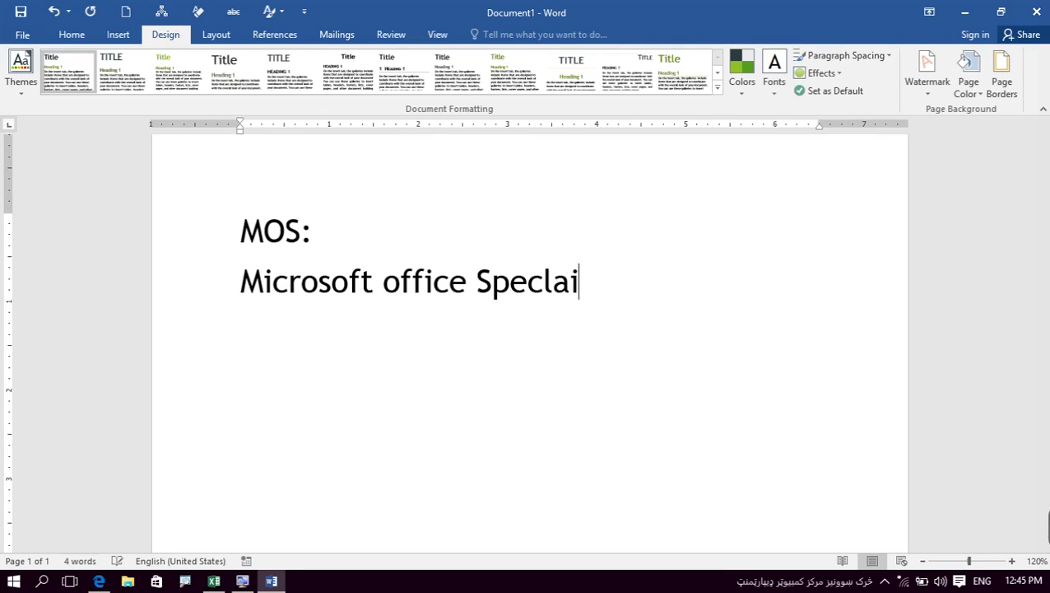
type("slt")
key("BackSpace")
key("BackSpace")
key("BackSpace")
key("BackSpace")
type("list")
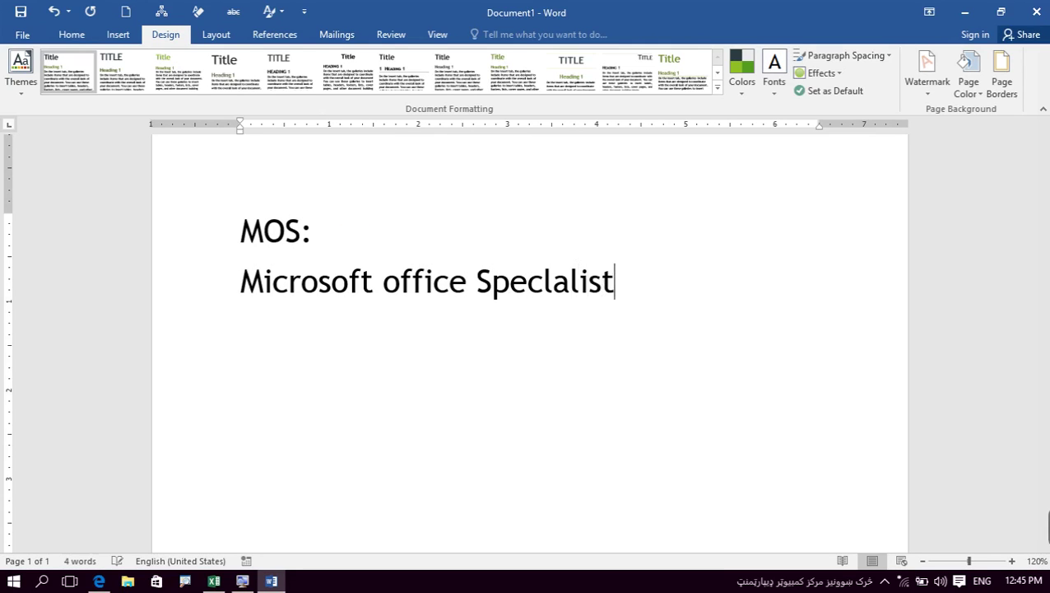
type(":")
key("Return")
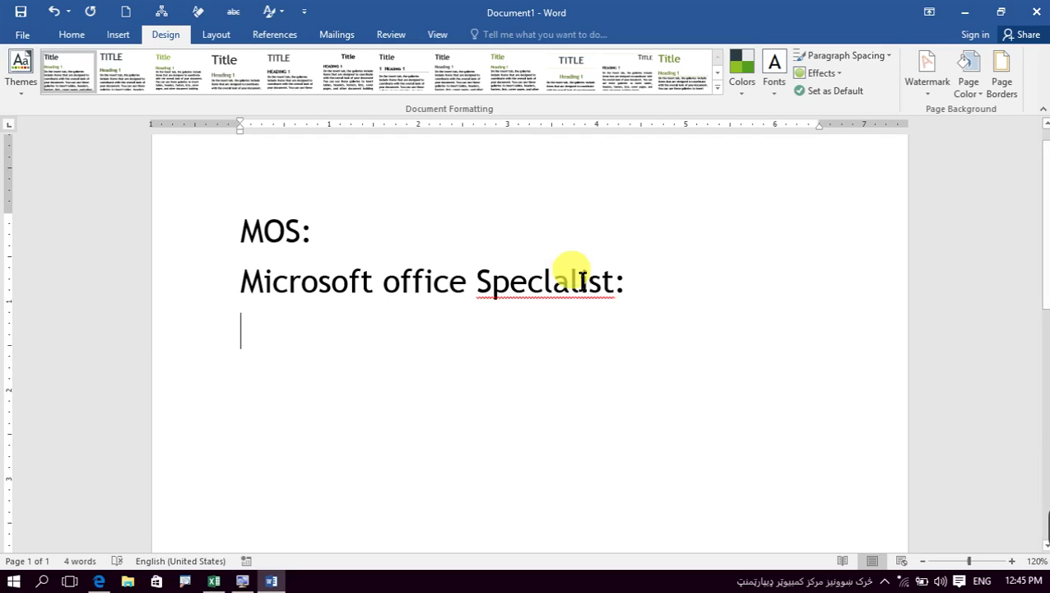
right_click(582, 279)
left_click(642, 306)
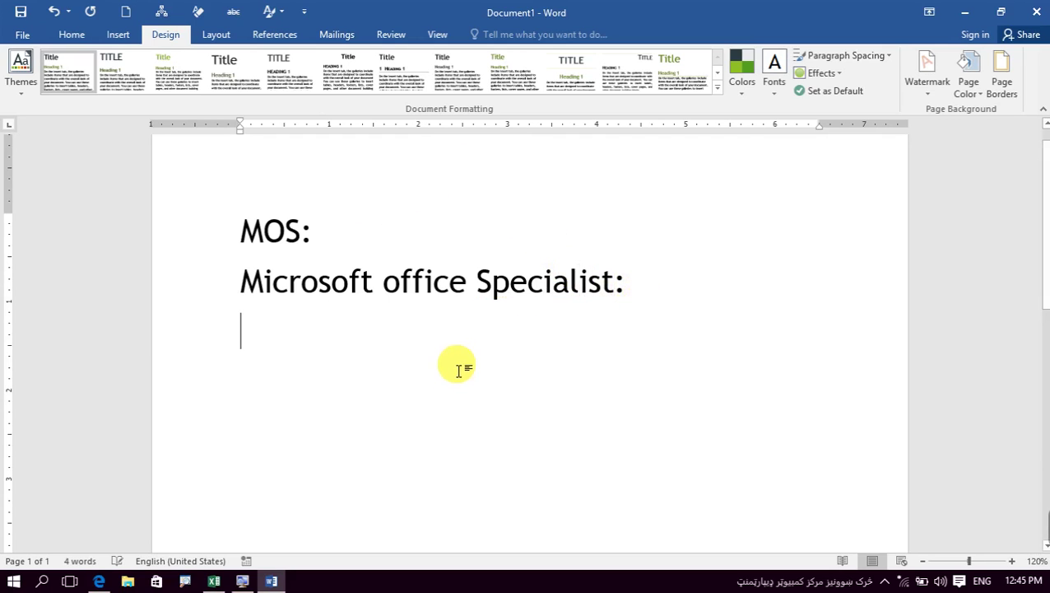
Add a numbered list of ICT and Windows 10, then end the list.
type("1. ICT")
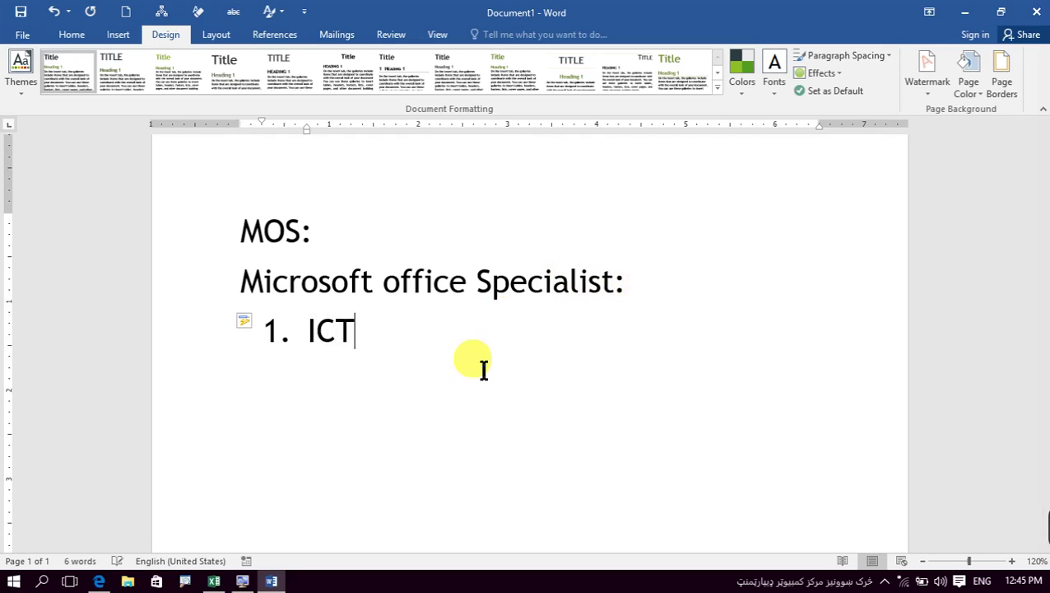
key("Return")
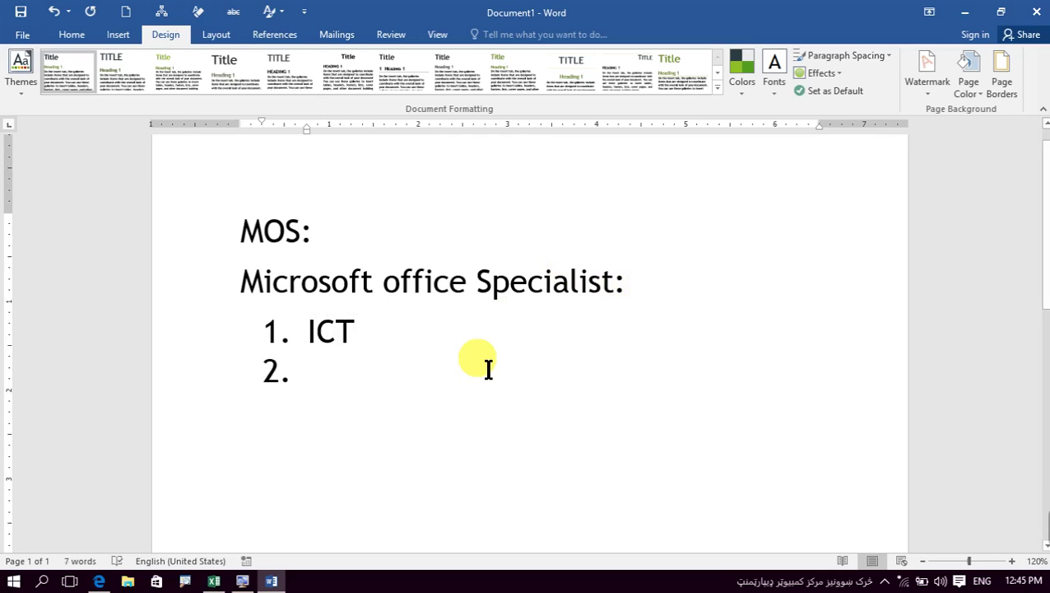
type("Windows ")
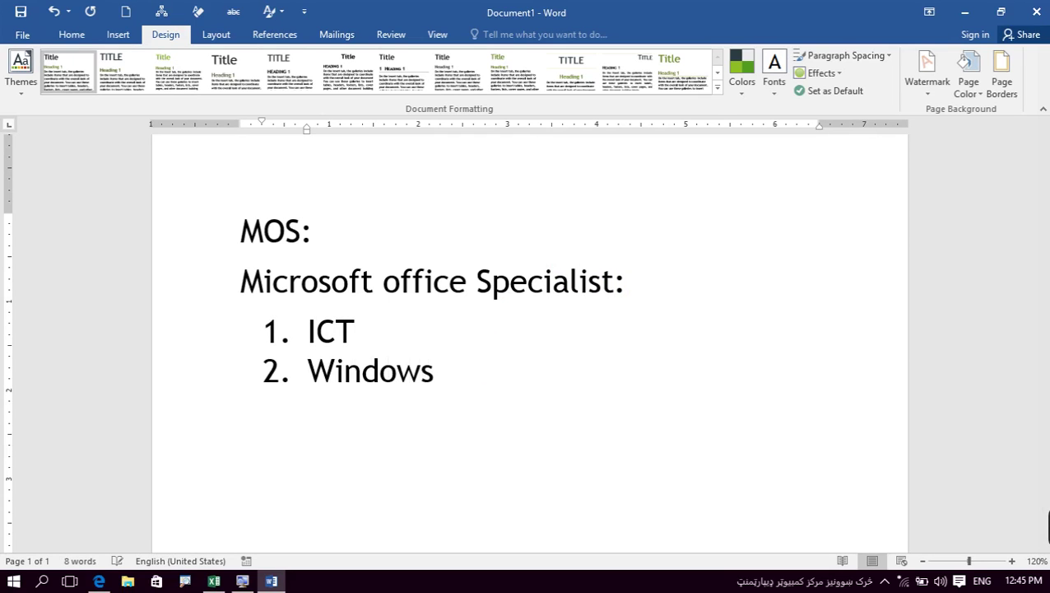
type("10")
key("Return")
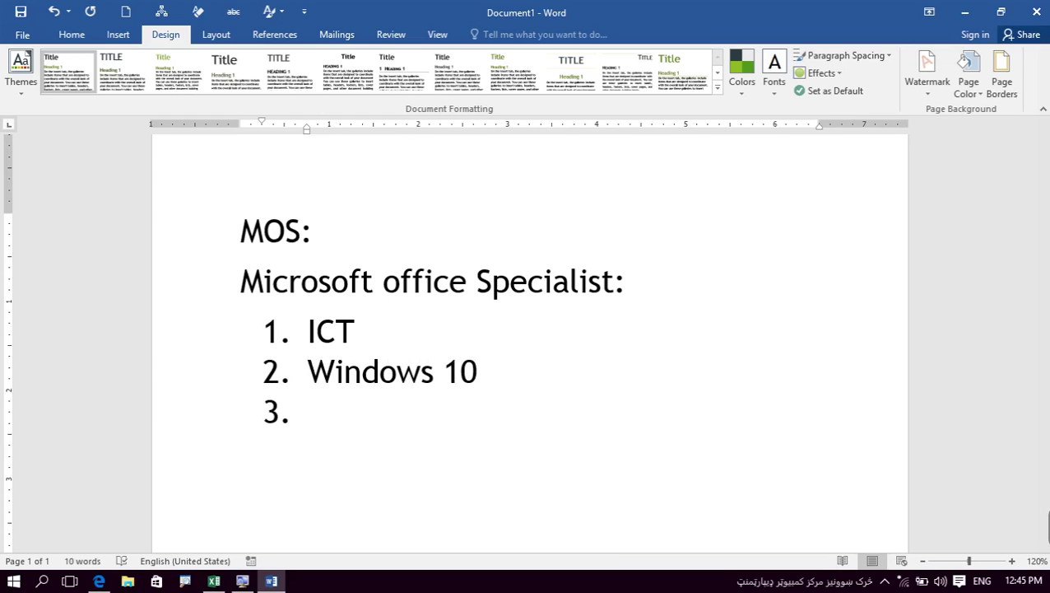
key("Return")
Turn a dash row into a horizontal rule and type the line 'Microsoft Office 2016:'.
type("---------")
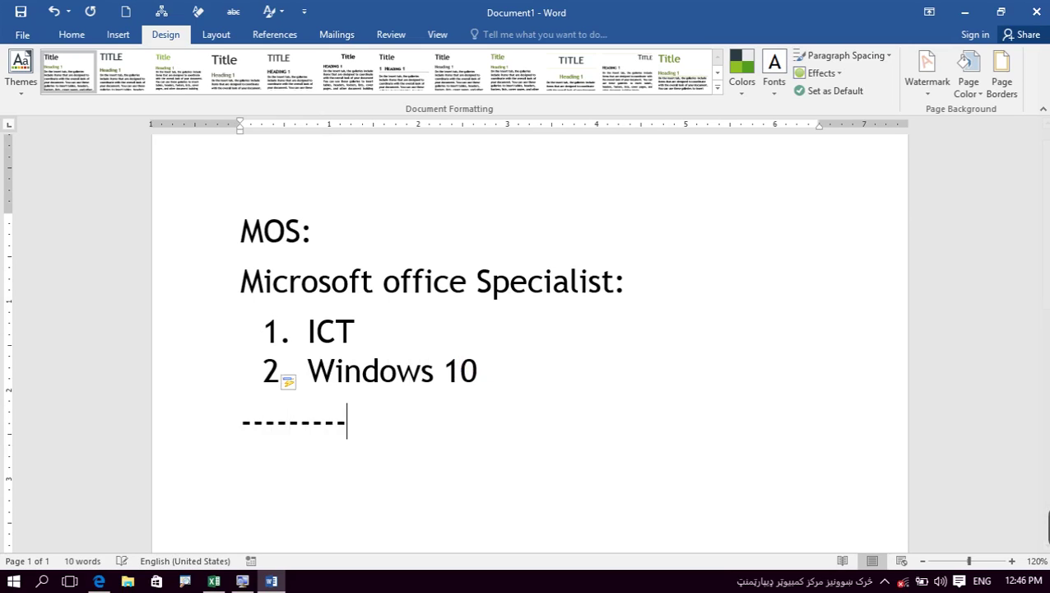
key("Return")
type("ic")
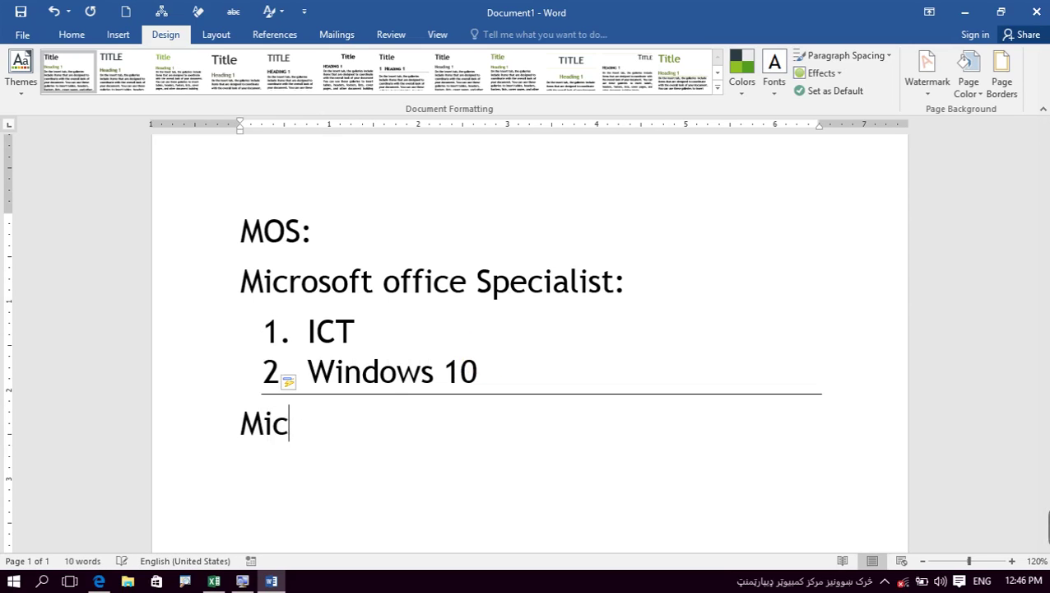
type("roosf")
key("BackSpace")
key("BackSpace")
key("BackSpace")
type("soft ")
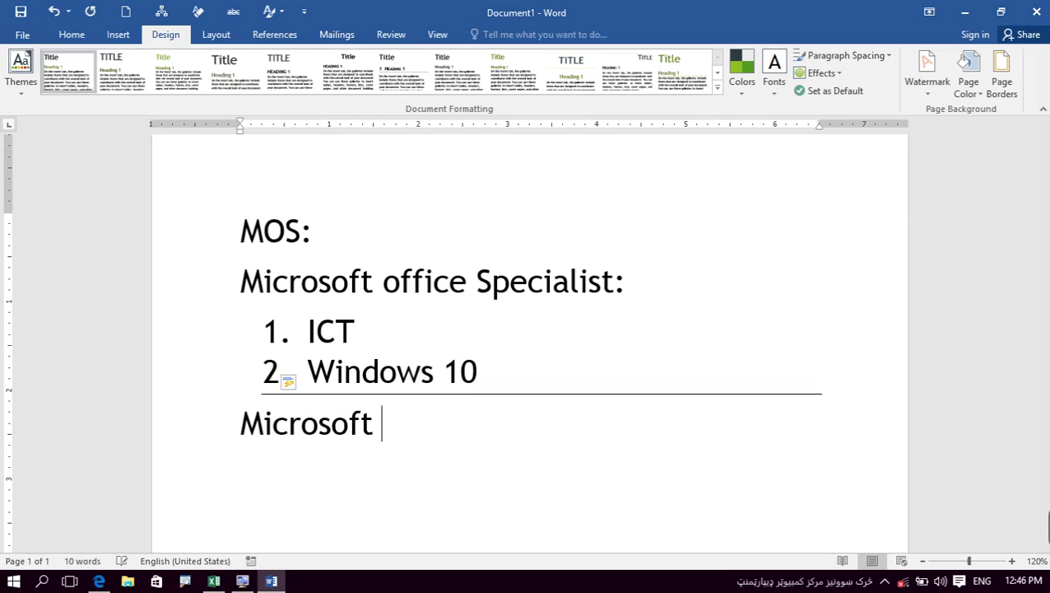
type("OFfice")
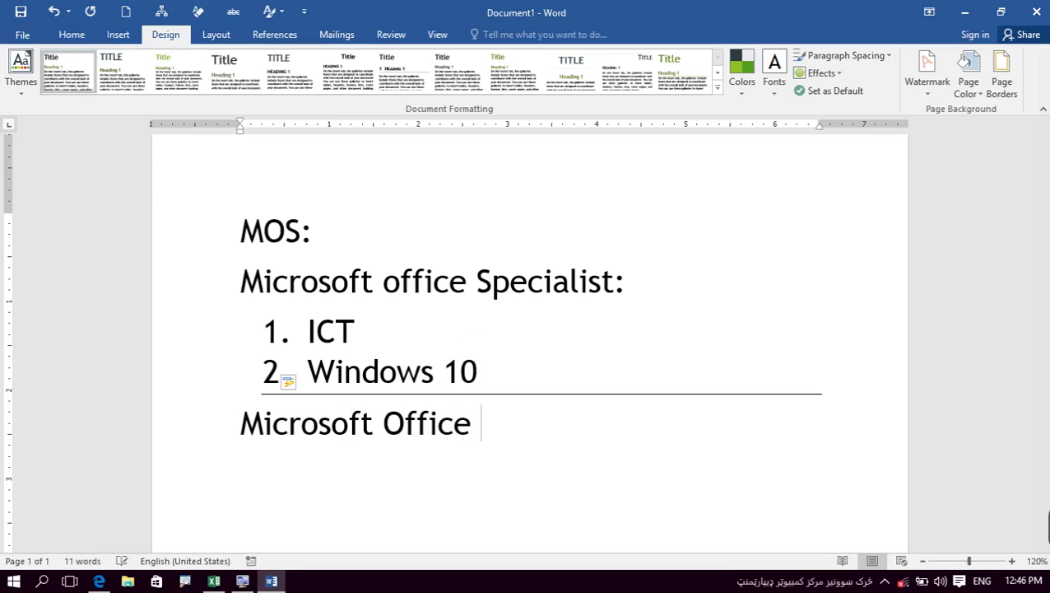
key("BackSpace")
type(":")
key("BackSpace")
type("2016")
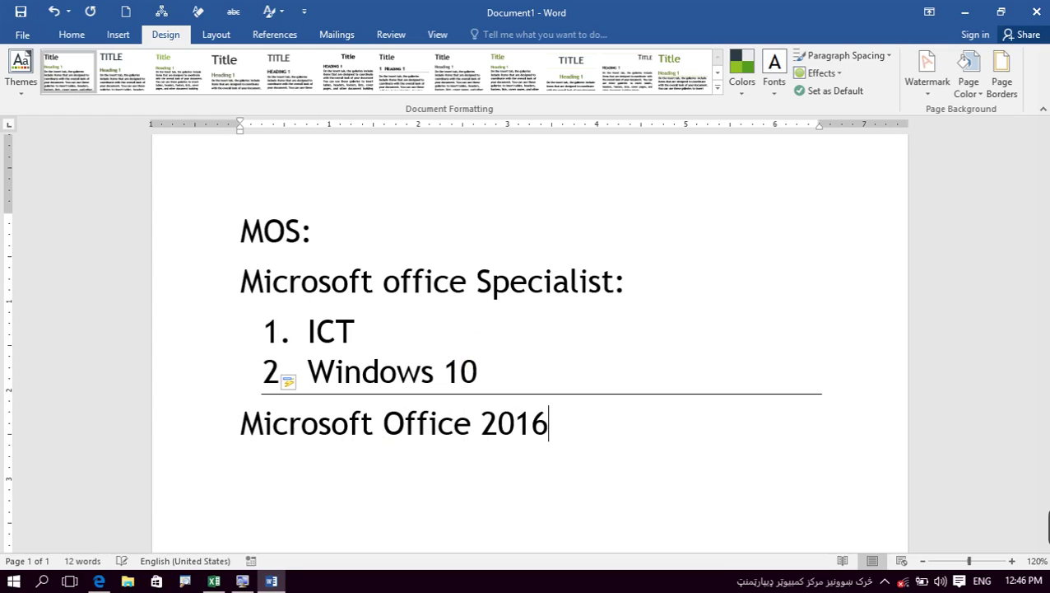
type(":")
key("Return")
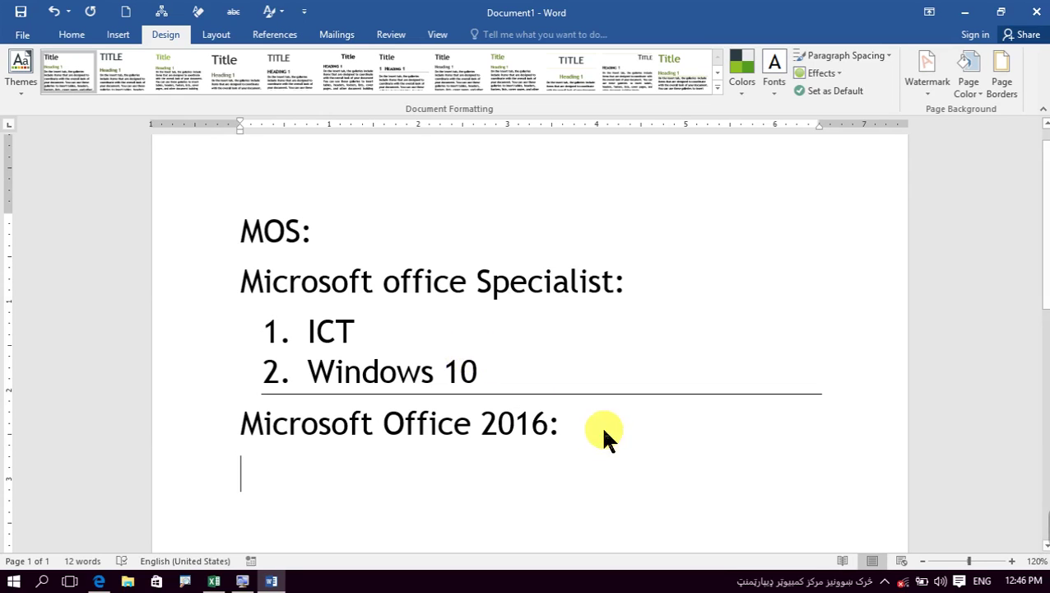
Colour the 'Microsoft Office 2016:' line red and move to the empty line below.
left_click_drag(601, 424, 247, 440)
left_click(341, 422)
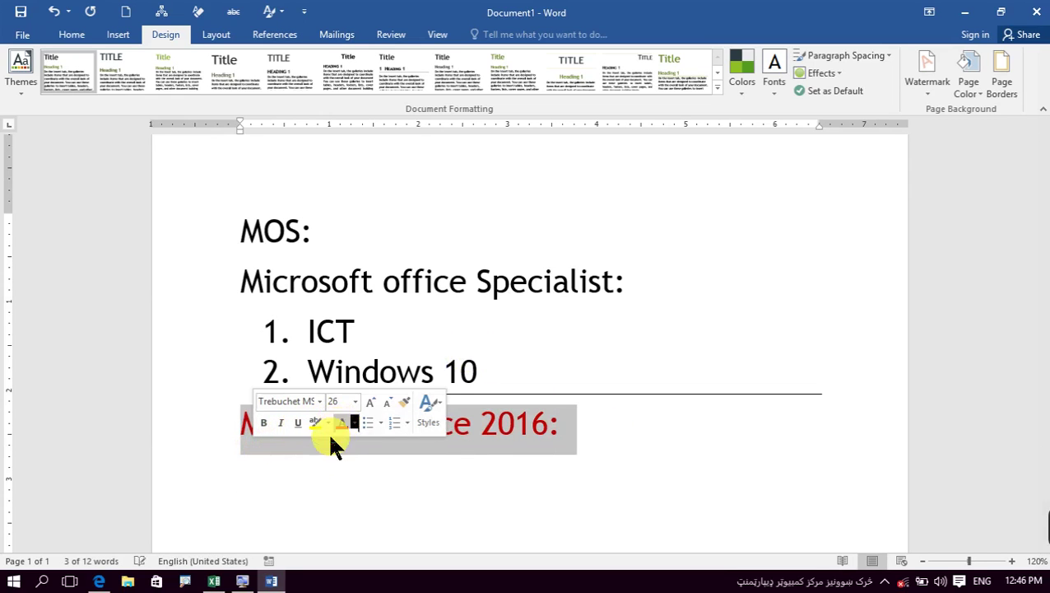
left_click(322, 462)
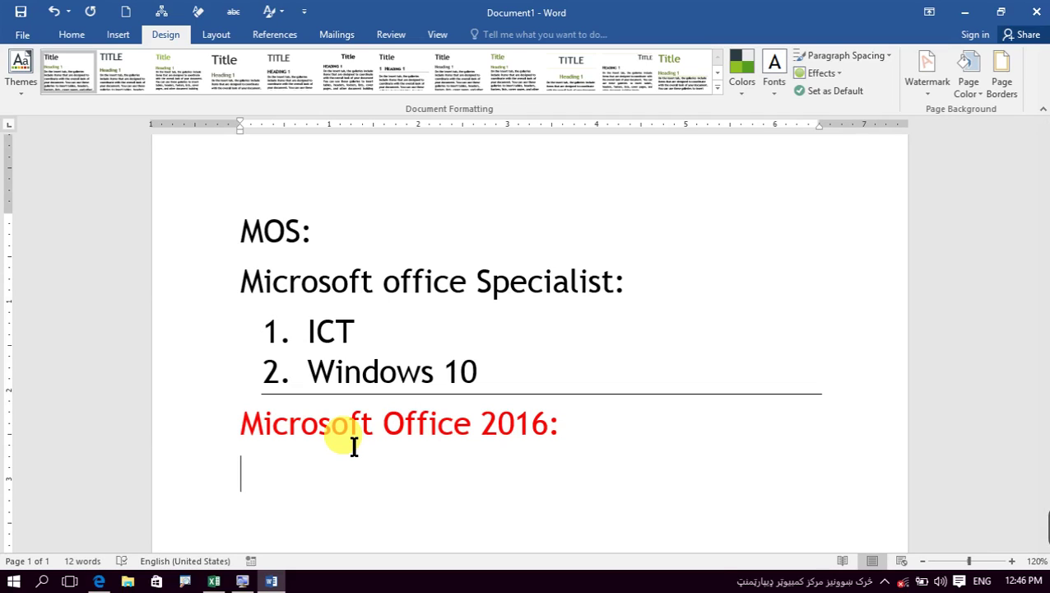
Type the English sentence saying Microsoft office is a program to do all office works.
type("Microosf")
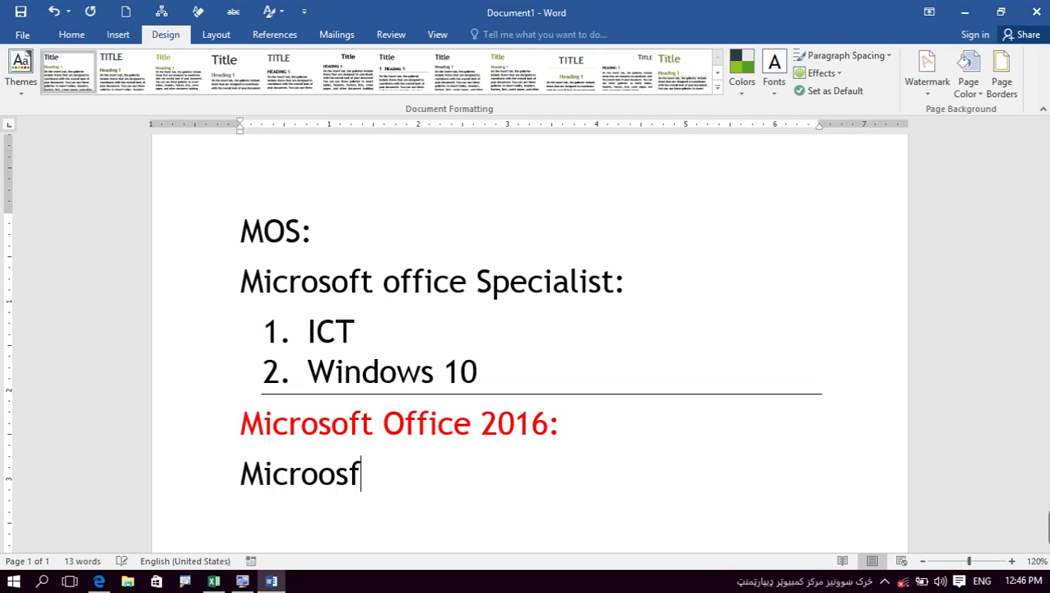
key("BackSpace")
key("BackSpace")
key("BackSpace")
type("soft")
key("BackSpace")
type("t o")
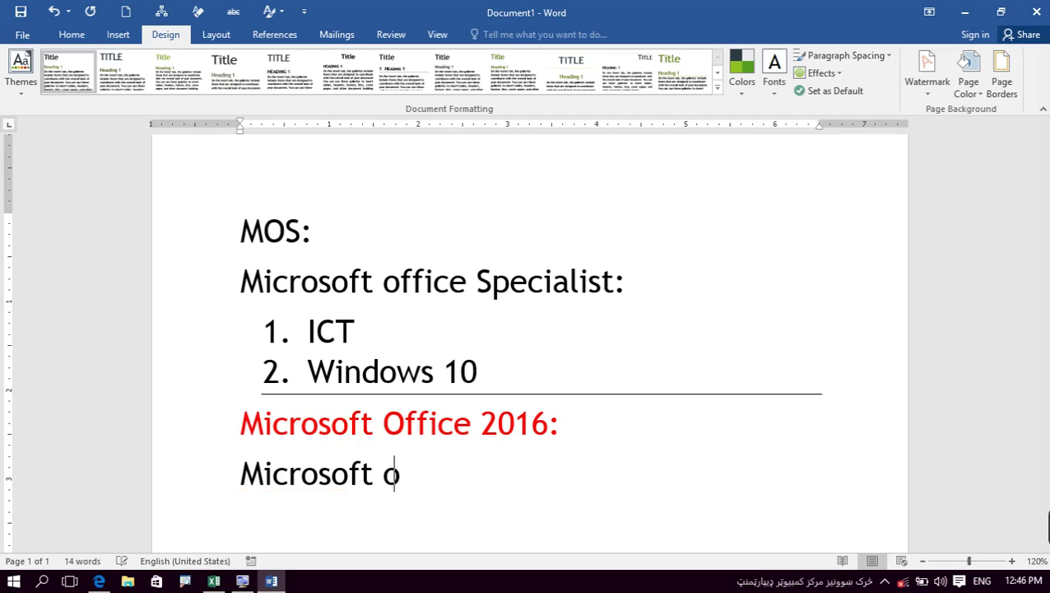
type("ffi")
key("BackSpace")
type("fice wht")
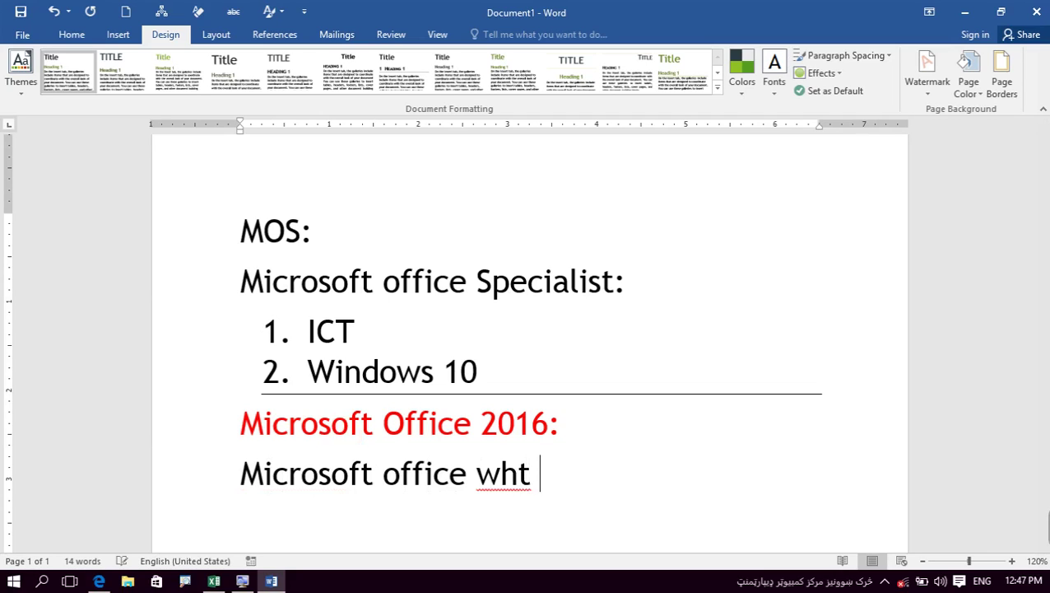
key("BackSpace")
key("BackSpace")
key("BackSpace")
key("BackSpace")
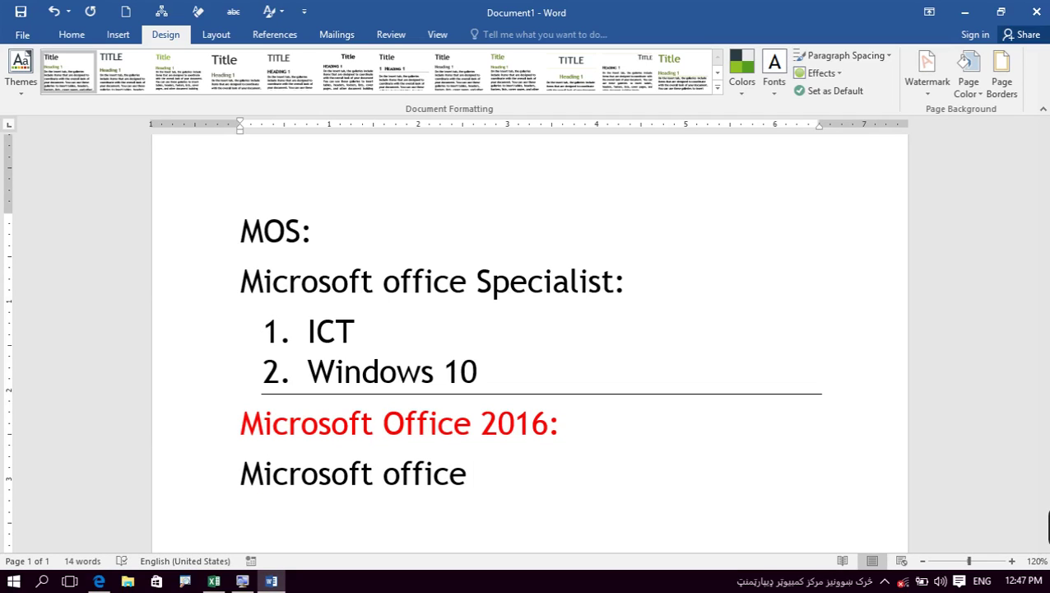
type(" is a pro")
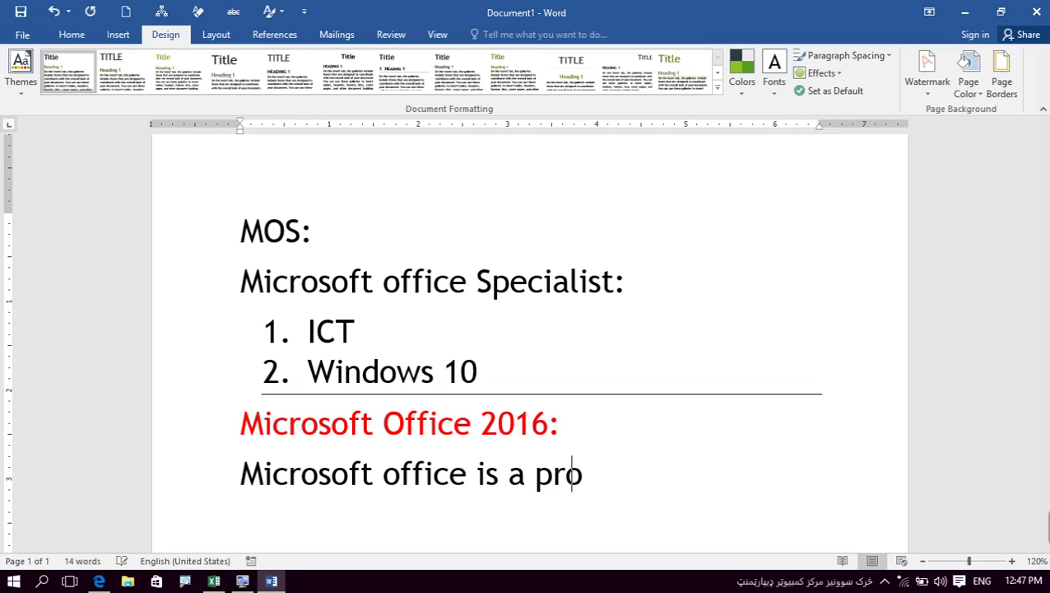
type("gram which")
key("BackSpace")
key("BackSpace")
key("BackSpace")
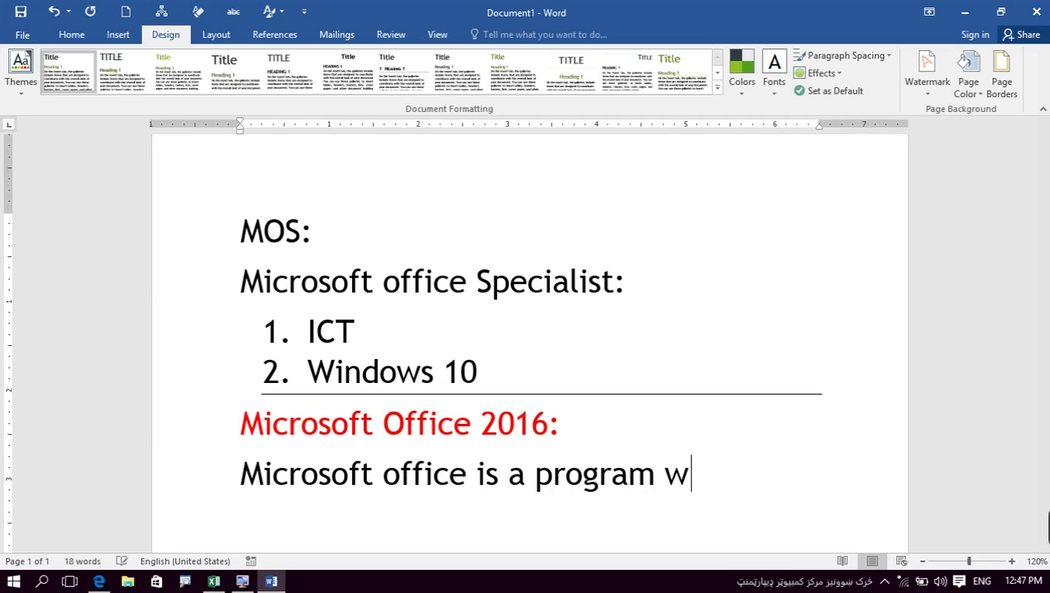
key("BackSpace")
type("i n")
key("BackSpace")
key("BackSpace")
type("in")
key("BackSpace")
key("BackSpace")
key("BackSpace")
type("in")
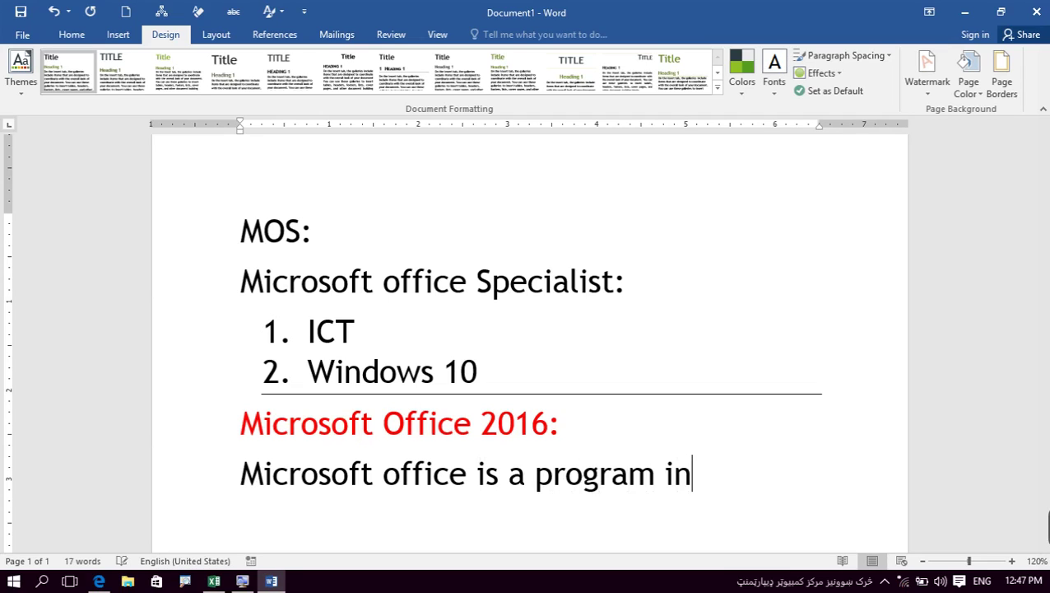
type(" whid")
key("BackSpace")
key("BackSpace")
type("ic")
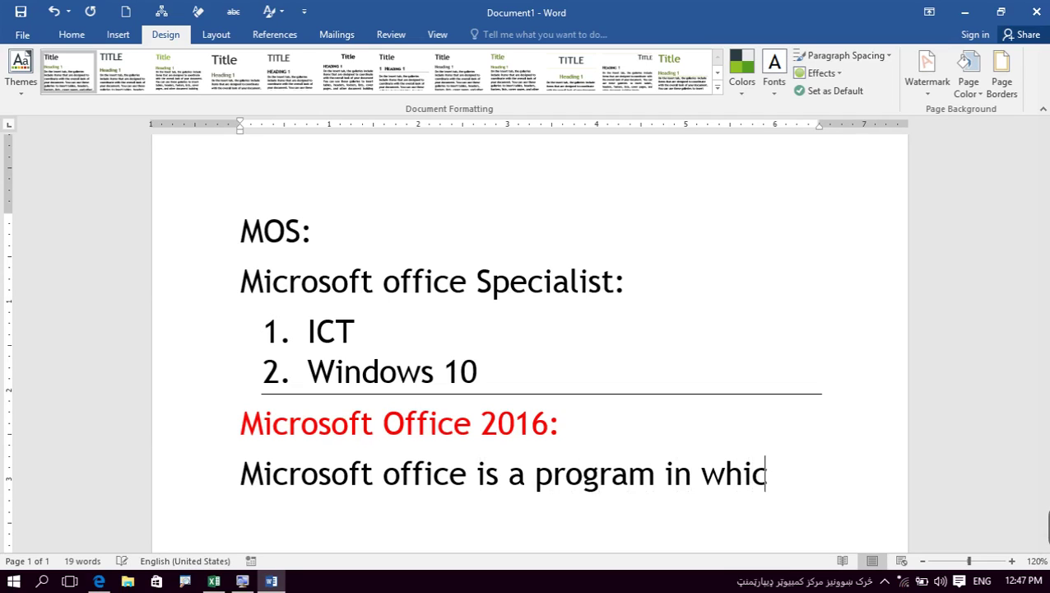
type("h we can d")
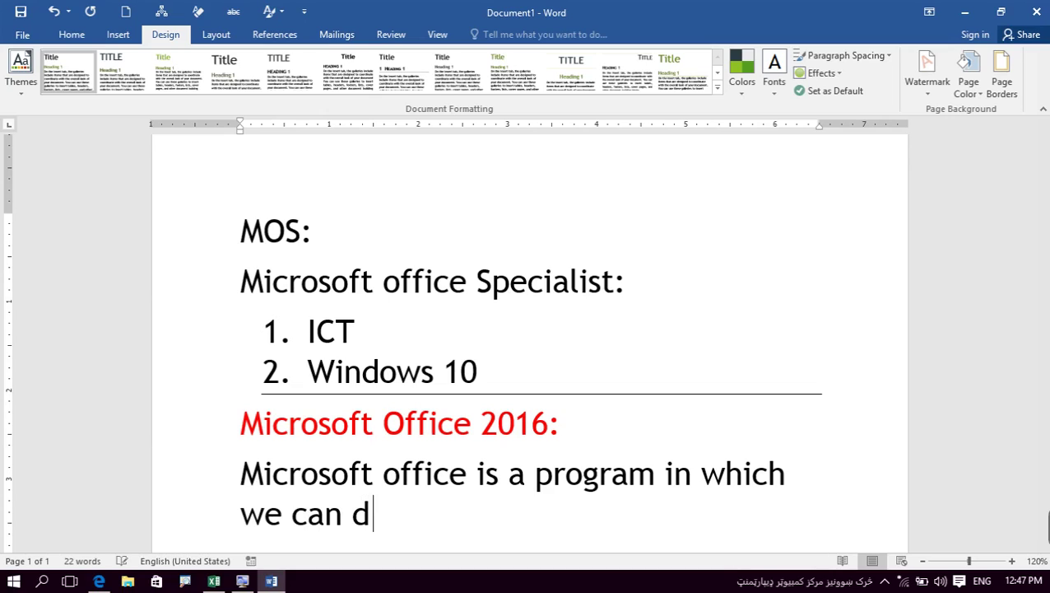
key("BackSpace")
type("to do a")
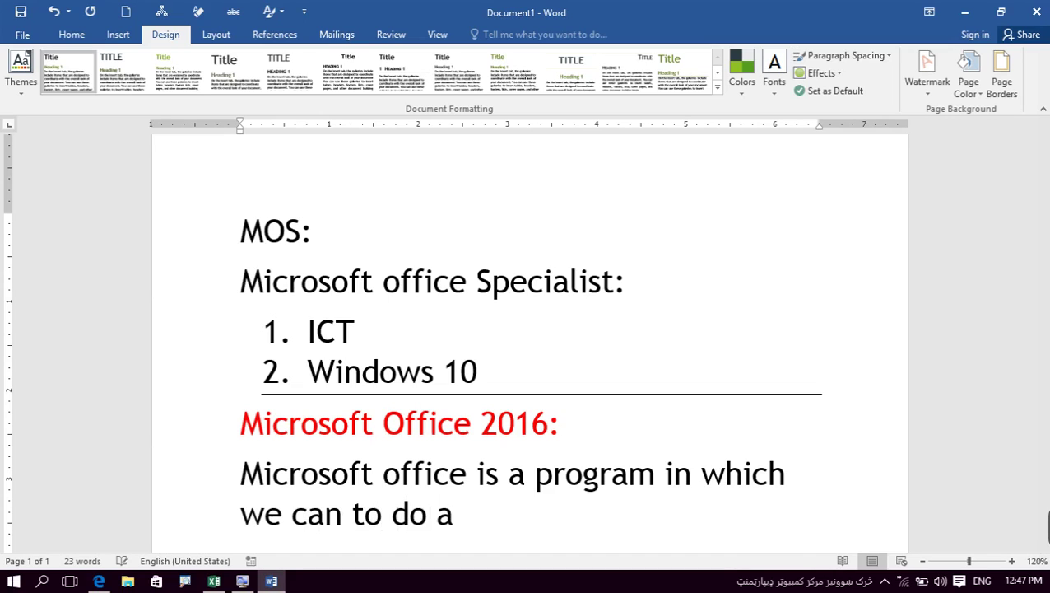
type("ll offic")
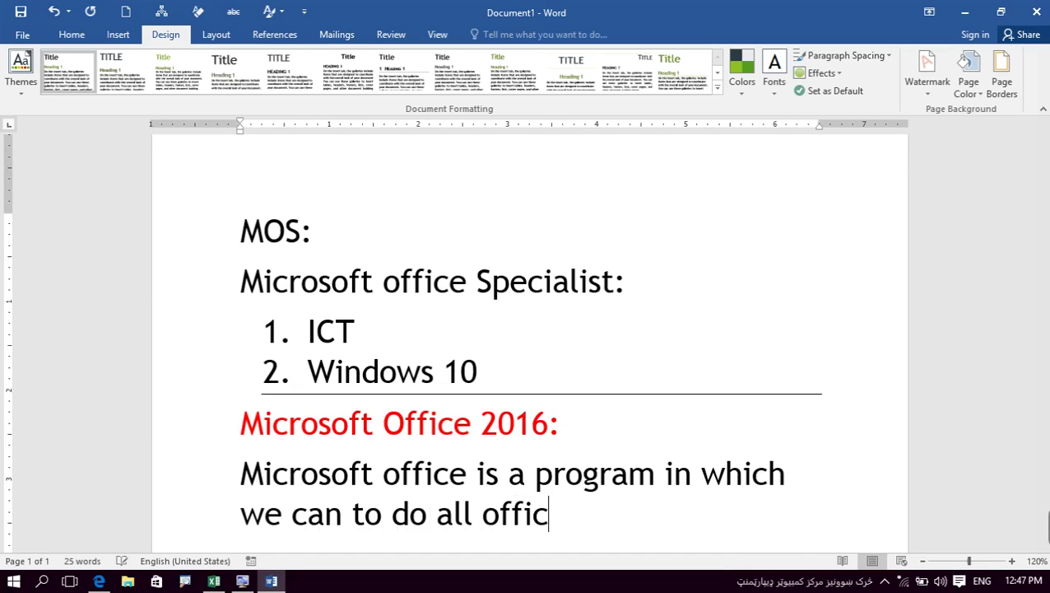
type("e workd")
key("BackSpace")
type("s")
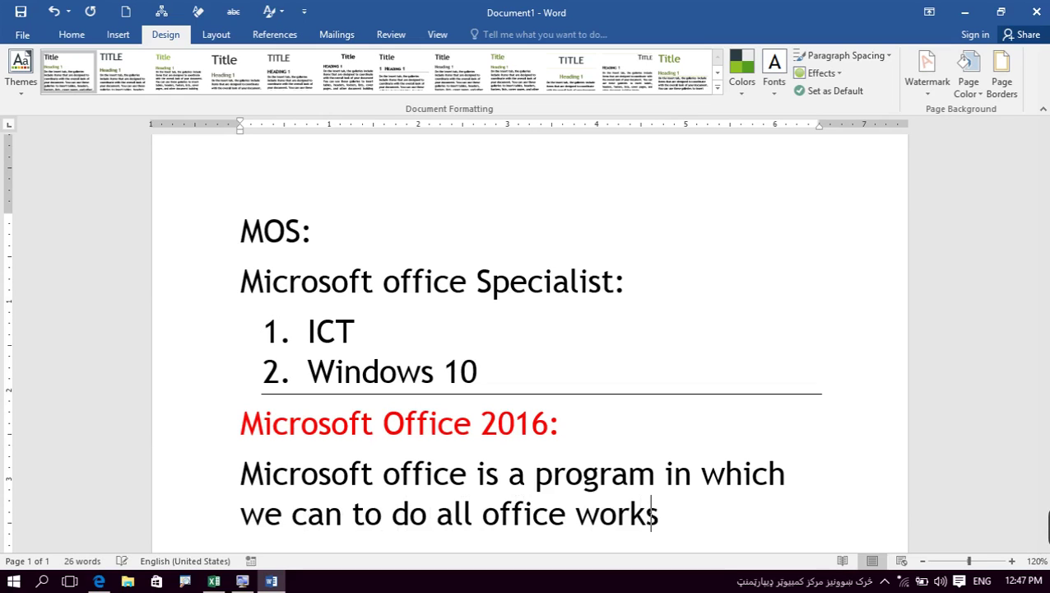
type(":")
key("Return")
Switch to Pashto and type the examples line beginning مثال: حاضری and ending محاسبي....
key("alt+shift")
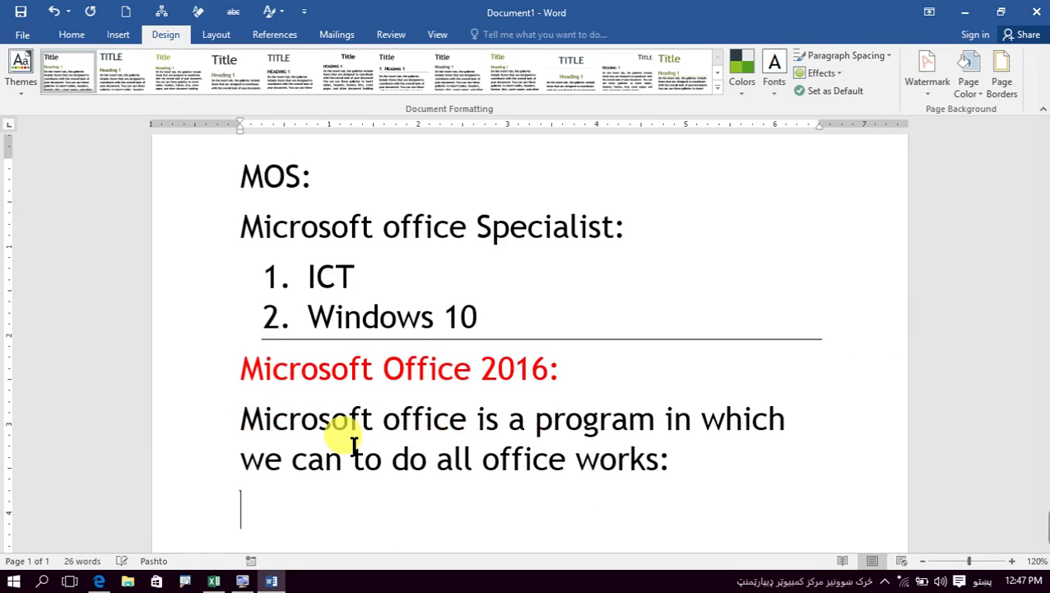
type("مثال: ")
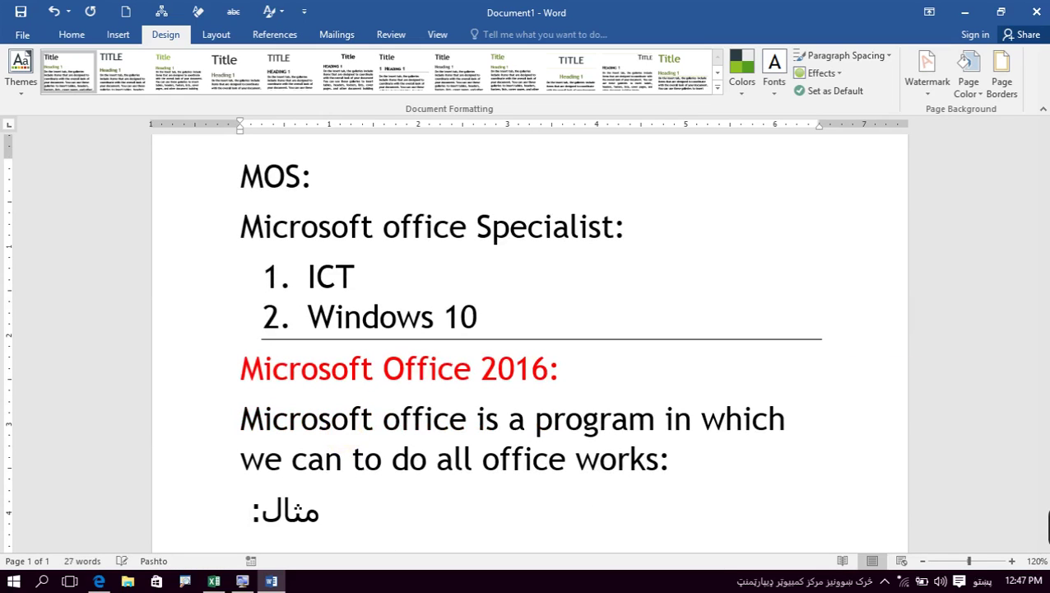
type("حاضری،")
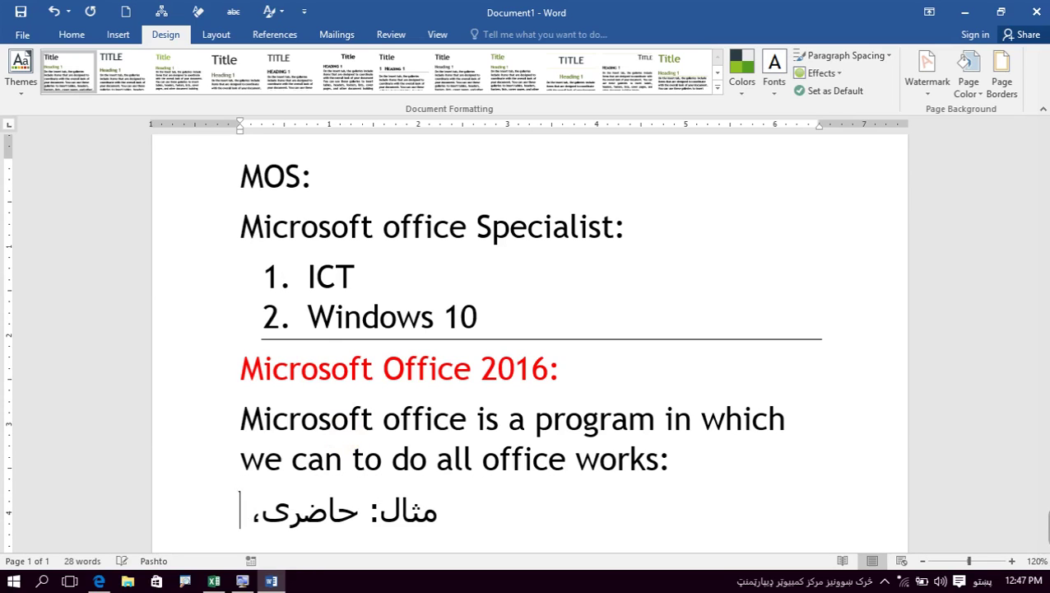
type(" شوقه، ")
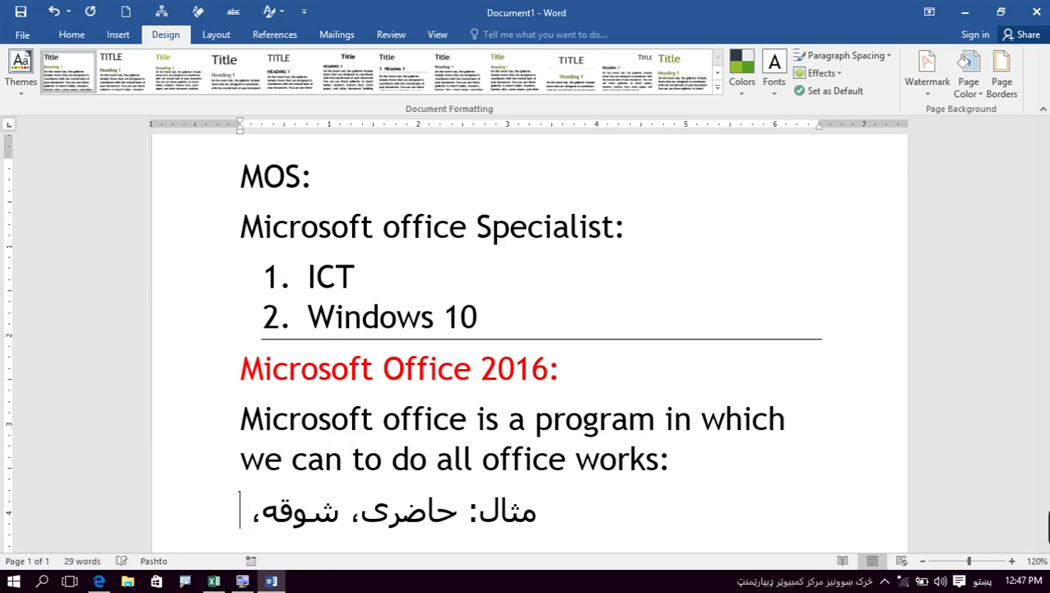
type("عری")
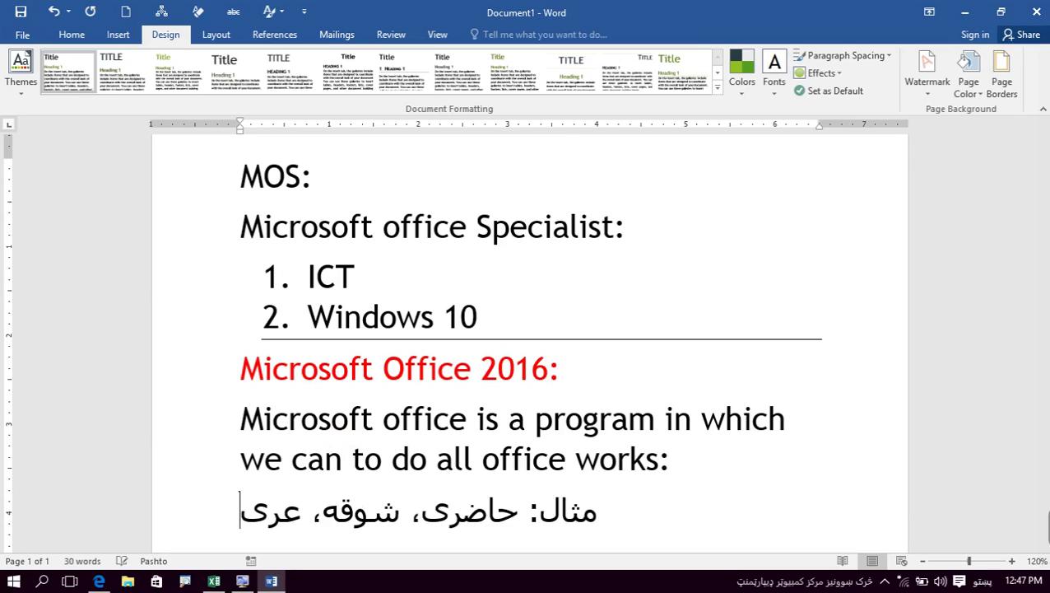
type("ضه، تقی")
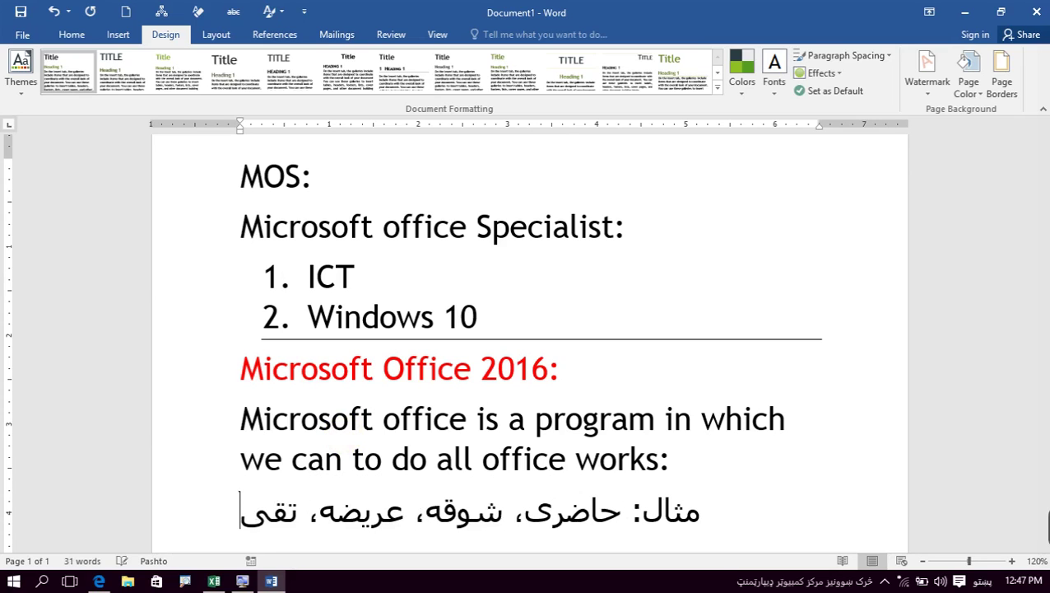
key("BackSpace")
type("سیم اوق")
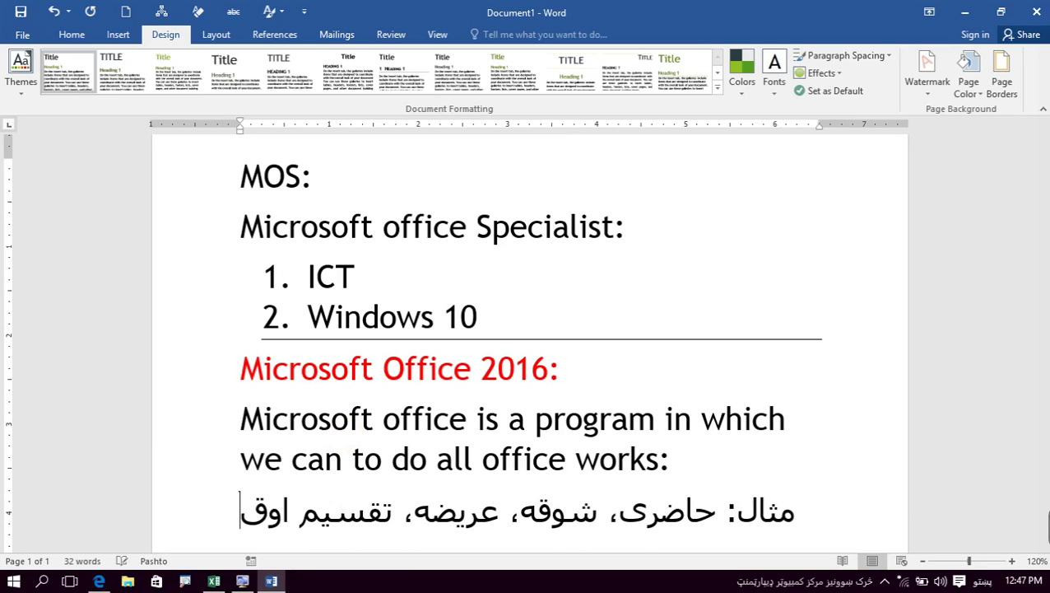
type("ات،")
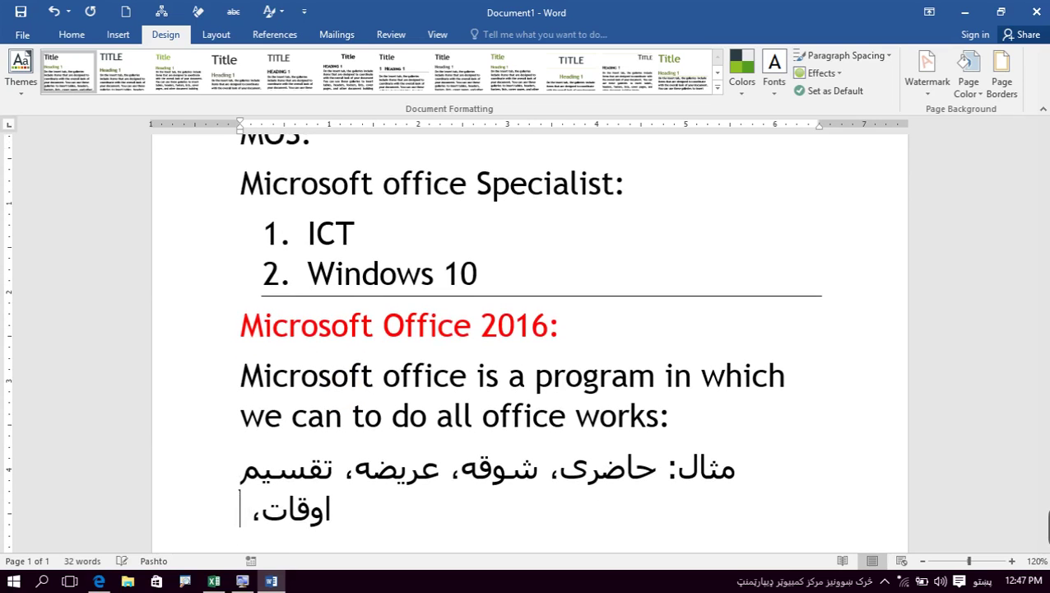
type(" اط")
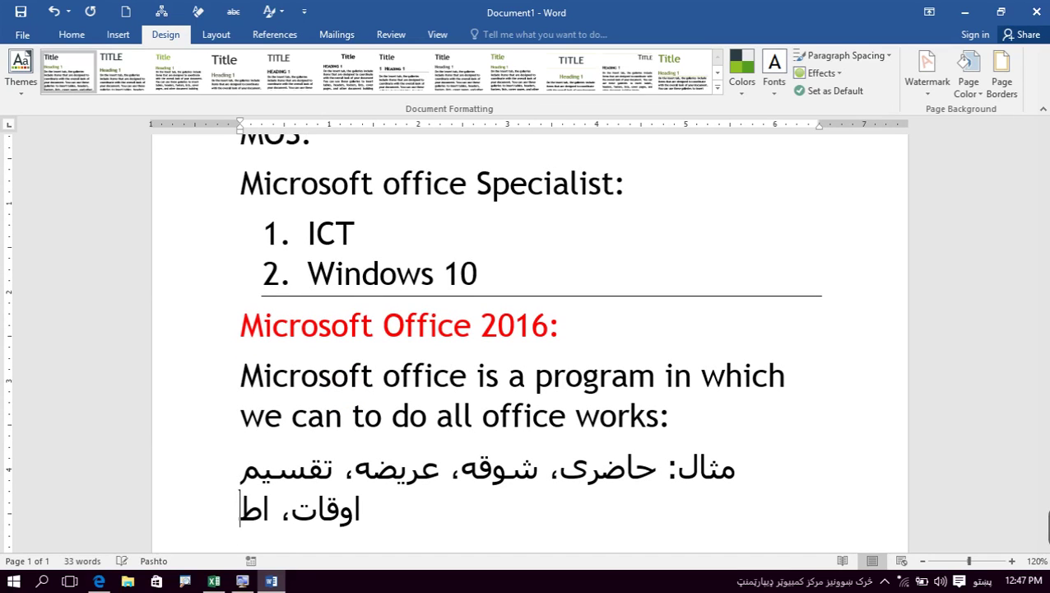
type("ا")
key("BackSpace")
type("لان")
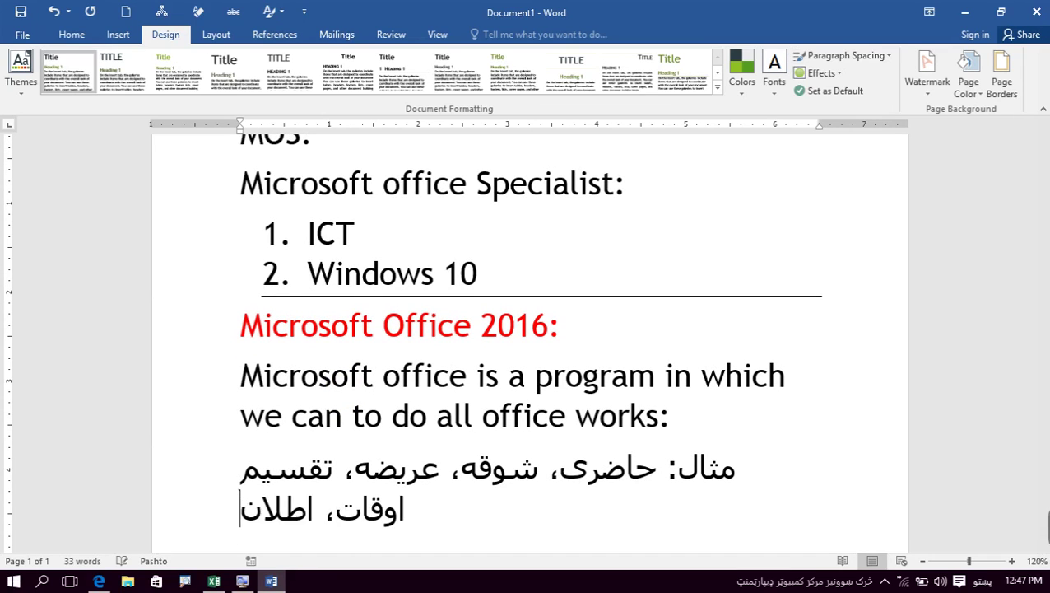
key("BackSpace")
type("نعم")
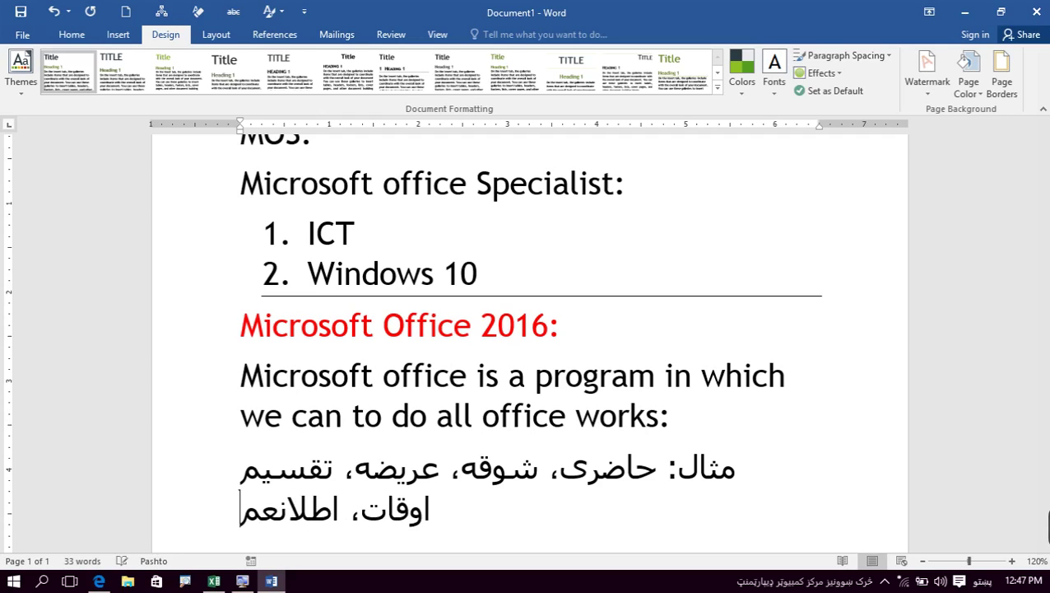
type("ع")
key("BackSpace")
key("BackSpace")
key("BackSpace")
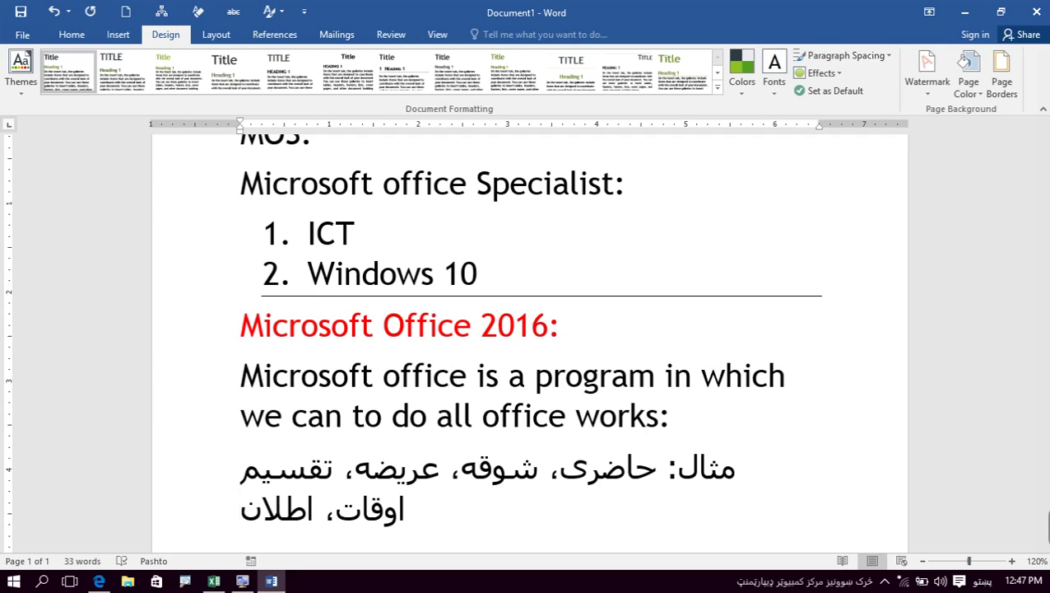
key("BackSpace")
type("عمنه")
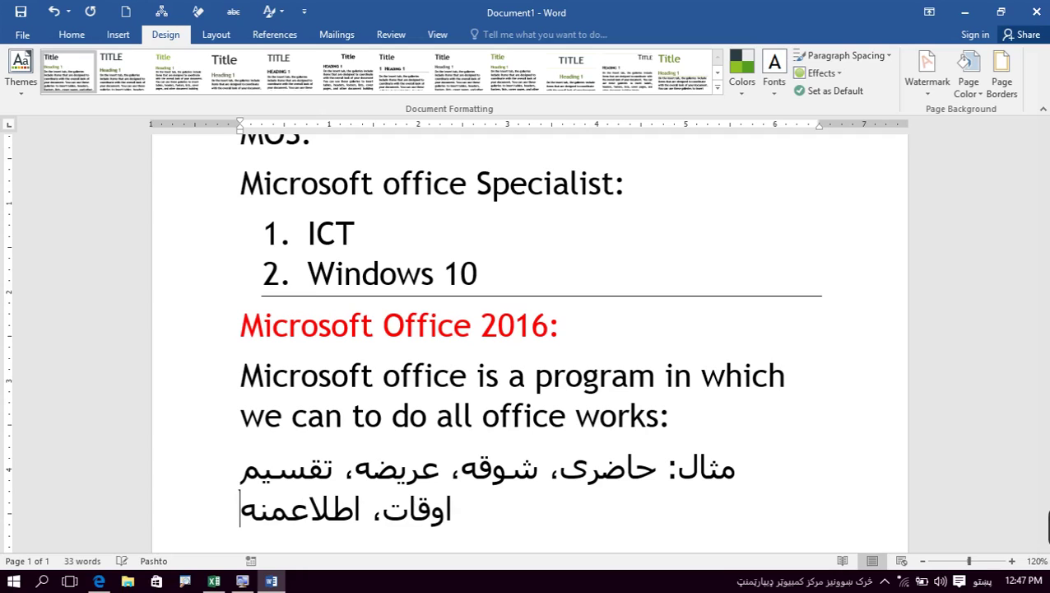
key("BackSpace")
key("BackSpace")
key("BackSpace")
type("ن")
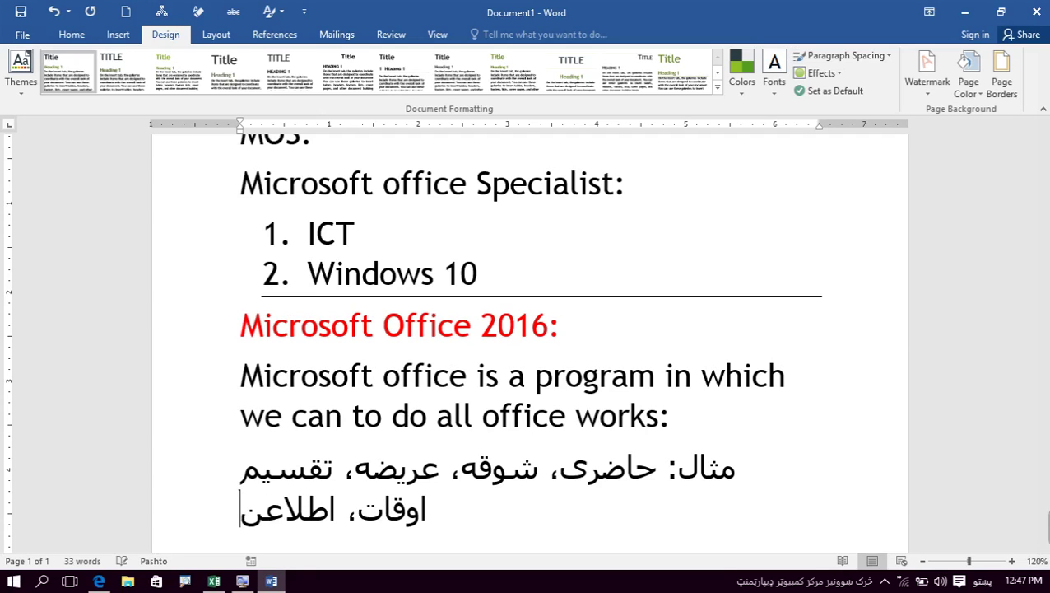
type("مه، ")
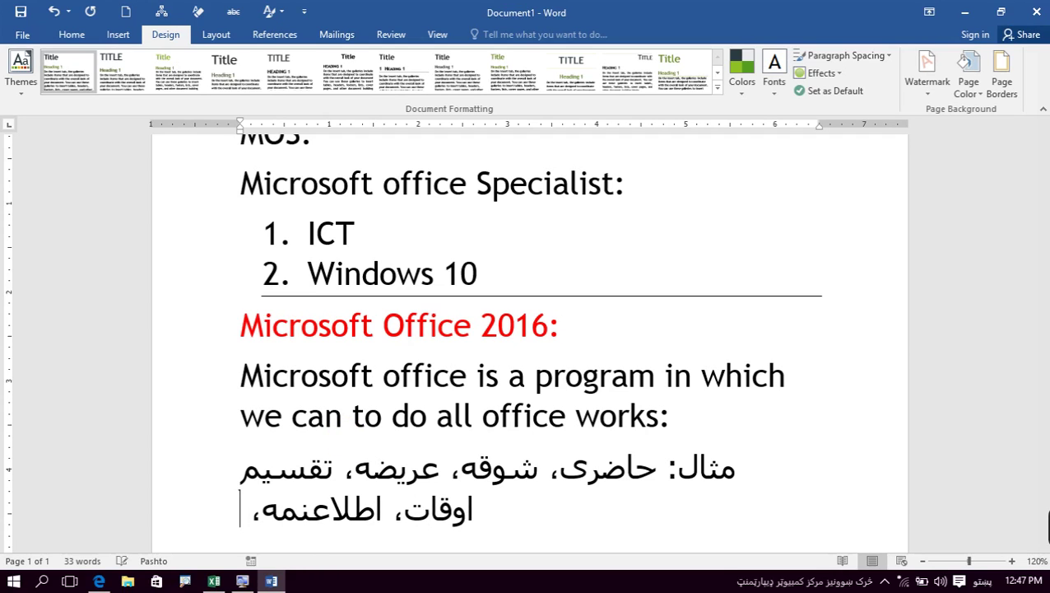
type("مکتو")
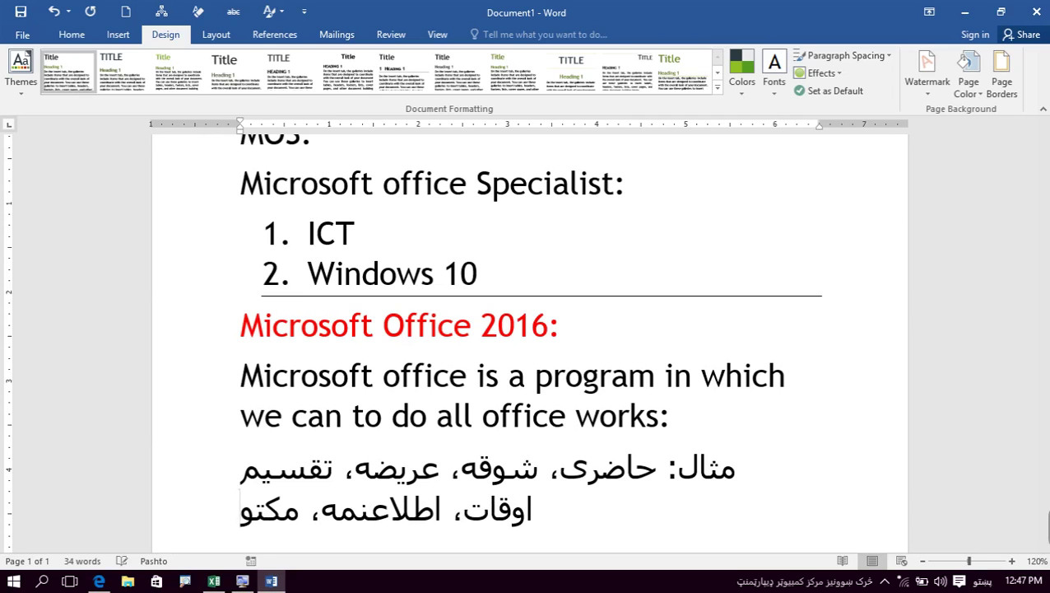
type("ب، ت")
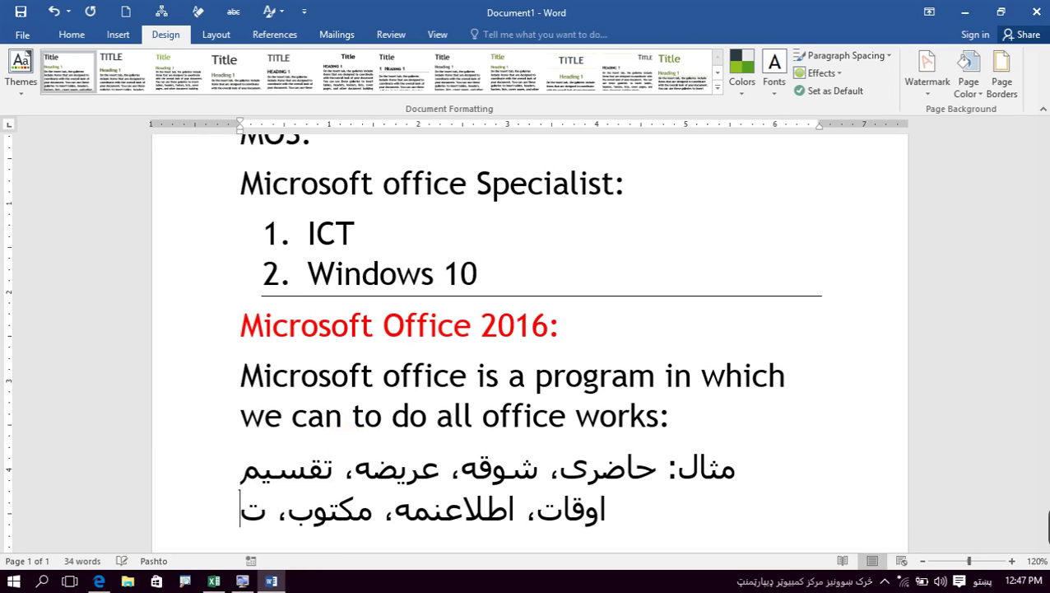
key("BackSpace")
type("نا")
key("BackSpace")
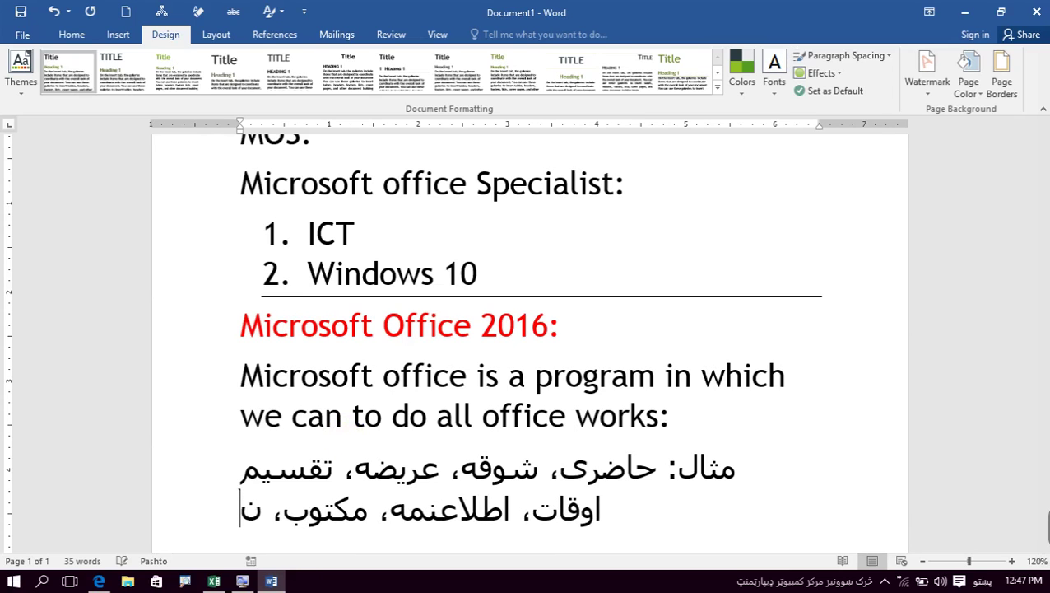
type("تایج")
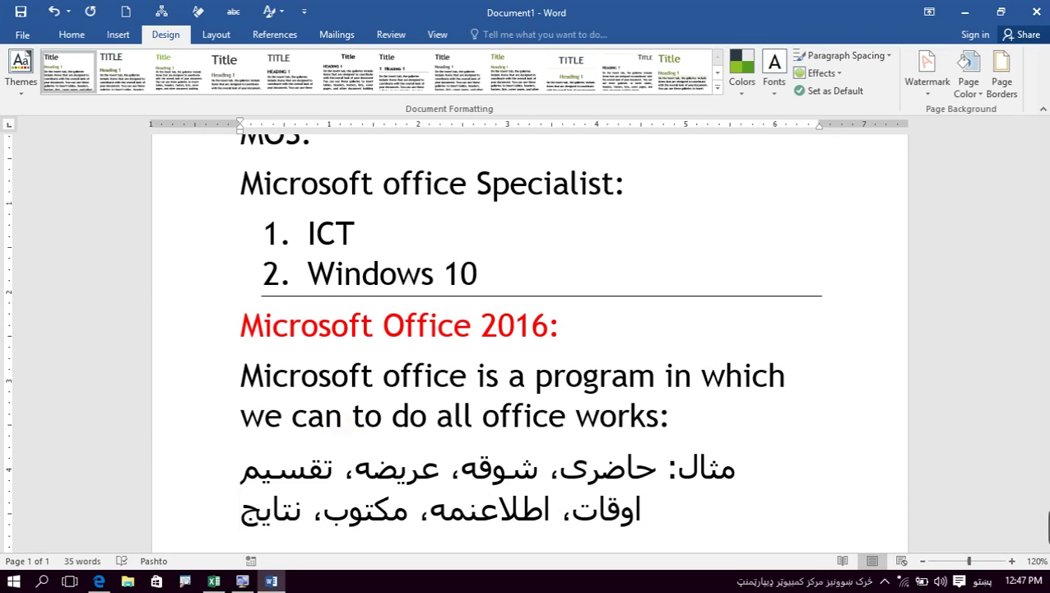
type("، ماحس")
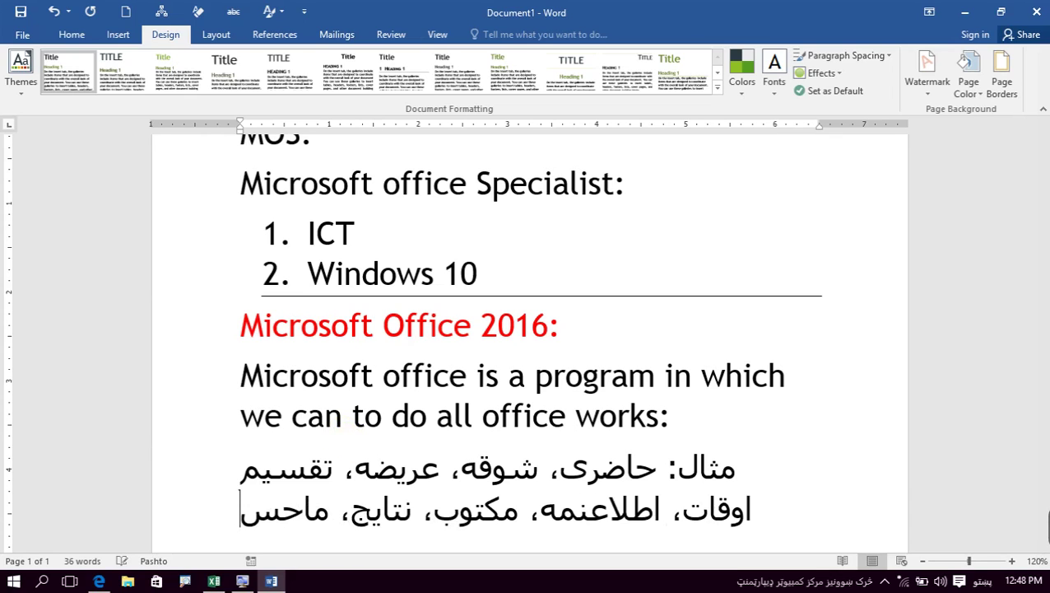
key("BackSpace")
key("BackSpace")
key("BackSpace")
type("حاس")
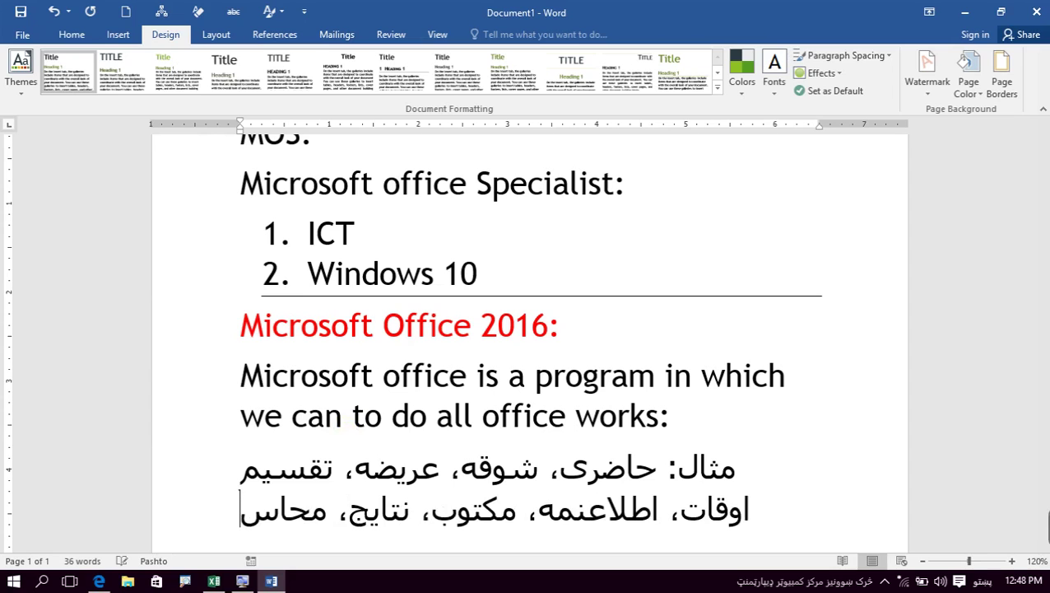
type("بي...")
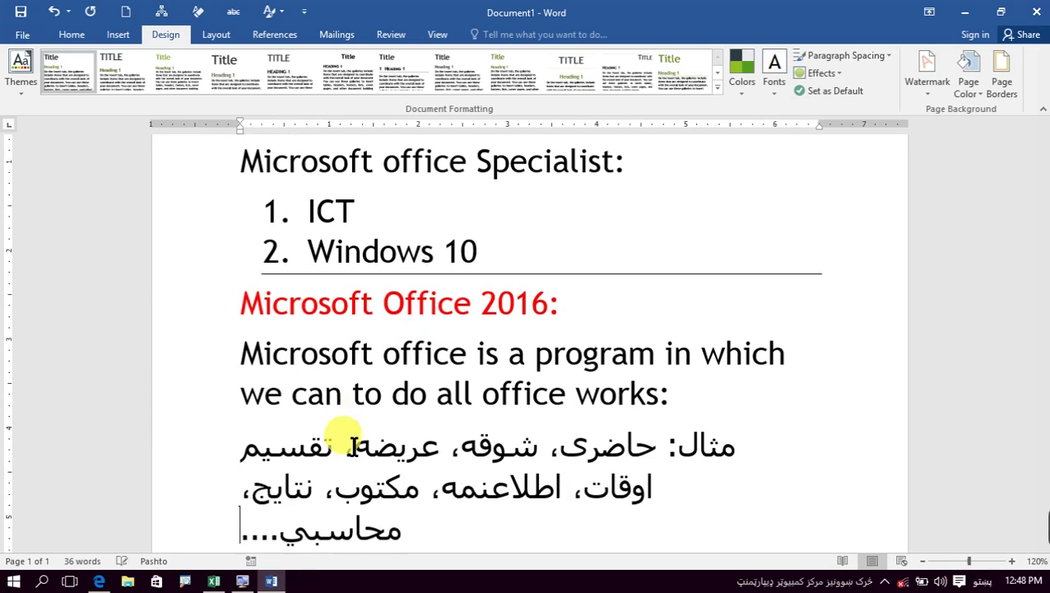
type(".")
key("Return")
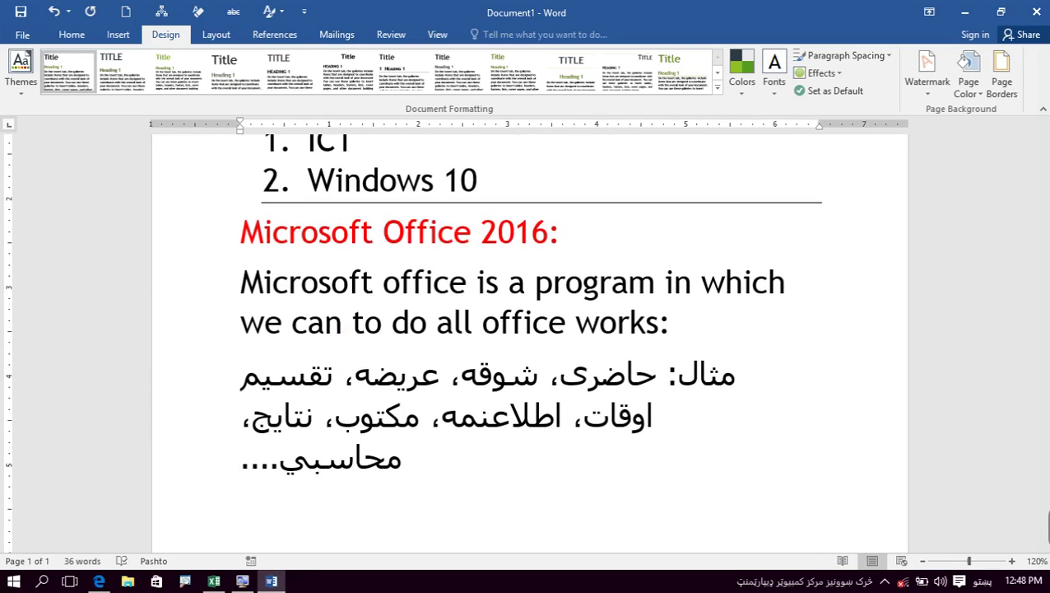
Shrink all document text by two font sizes, then return to the empty last line.
key("ctrl+a")
key("ctrl+shift+less")
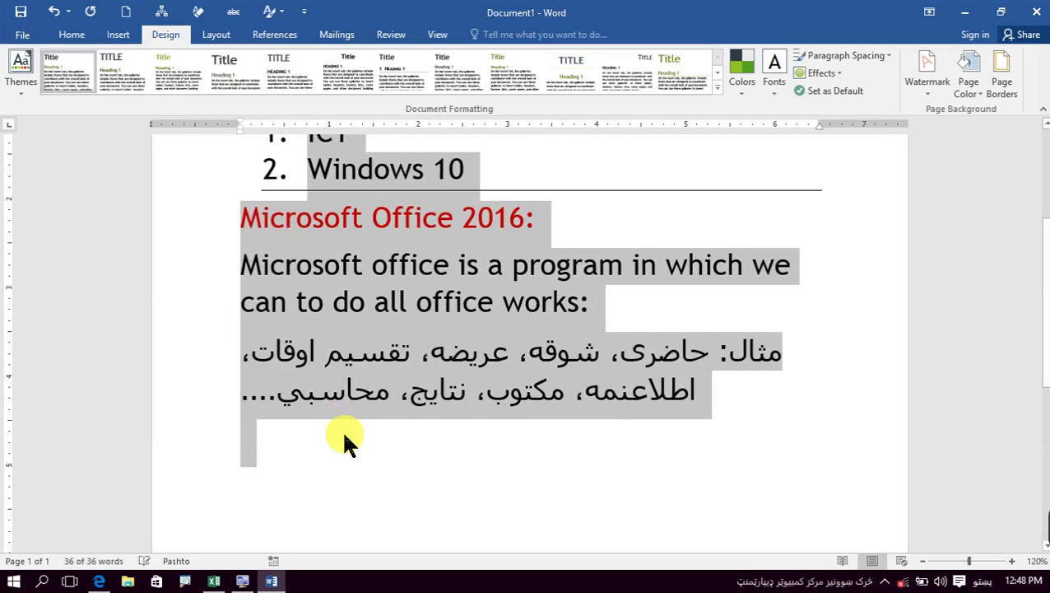
key("ctrl+shift+less")
key("ctrl+shift+less")
key("ctrl+shift+less")
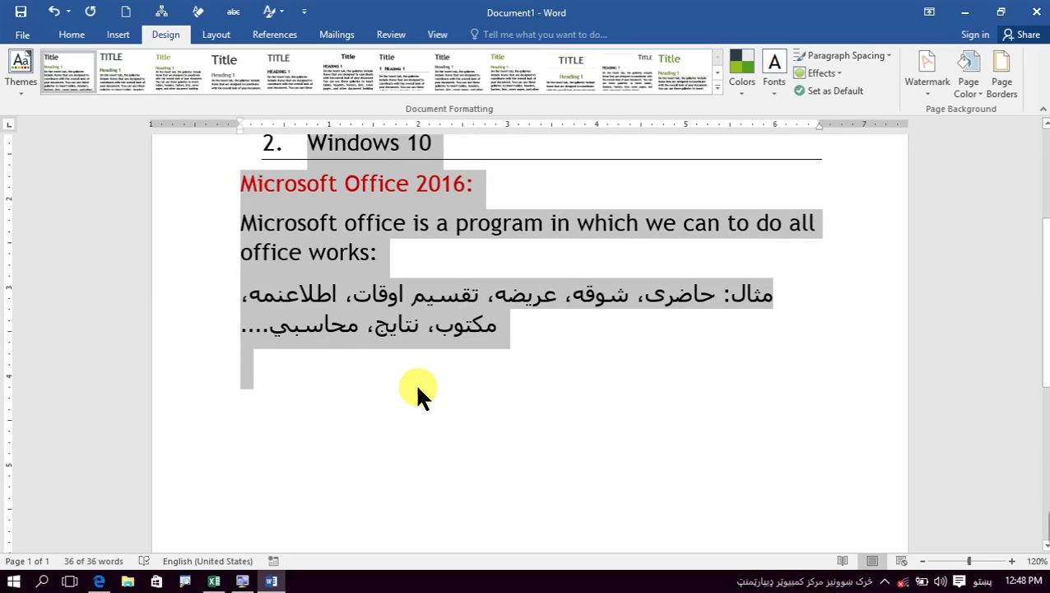
left_click(416, 385)
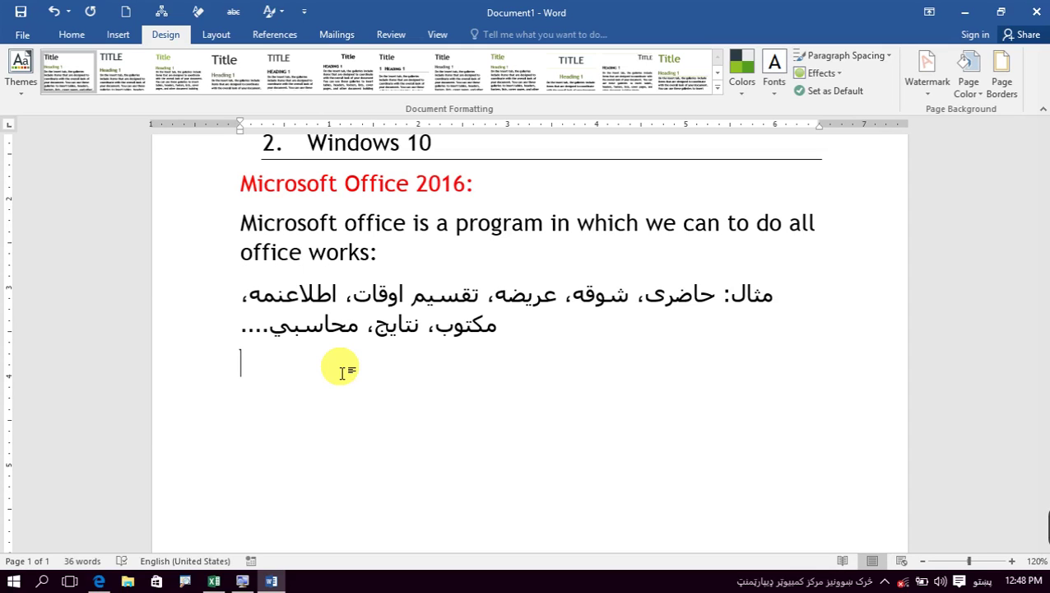
Add a double rule below the Pashto text and switch typing back to English.
type("=")
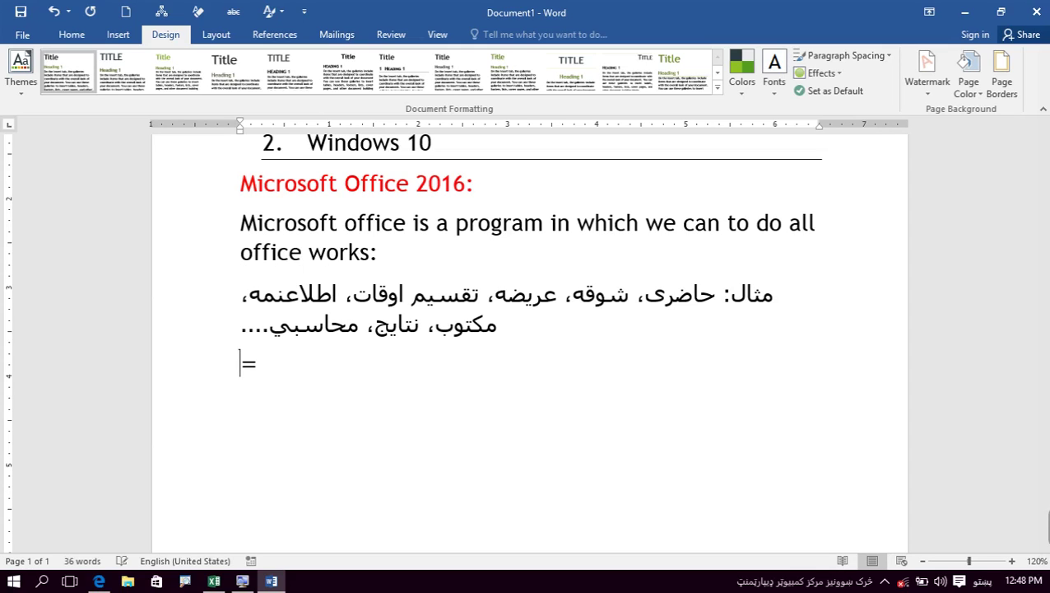
type("===========")
key("Return")
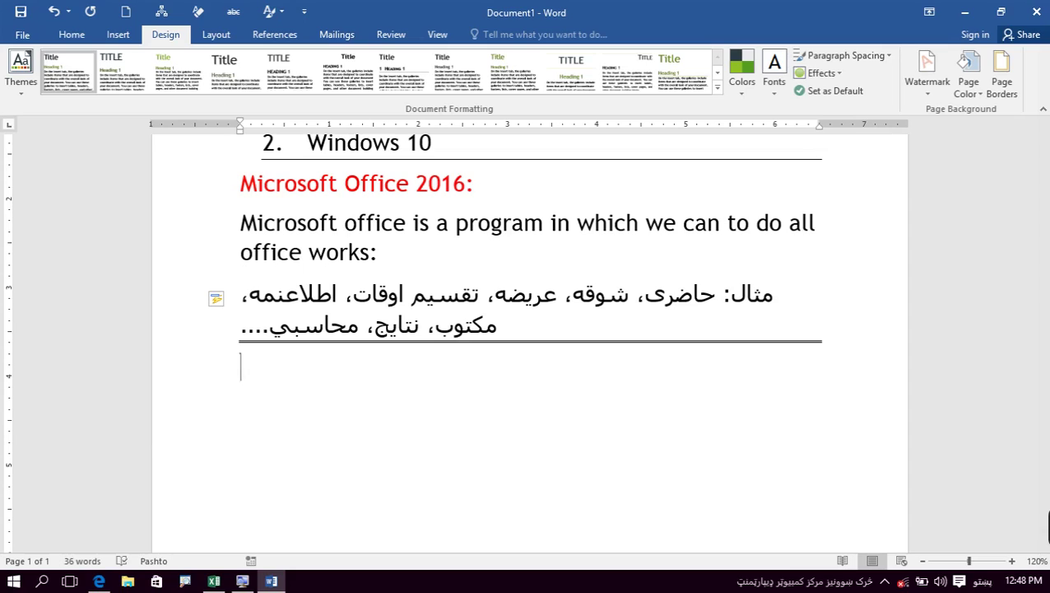
key("alt+shift")
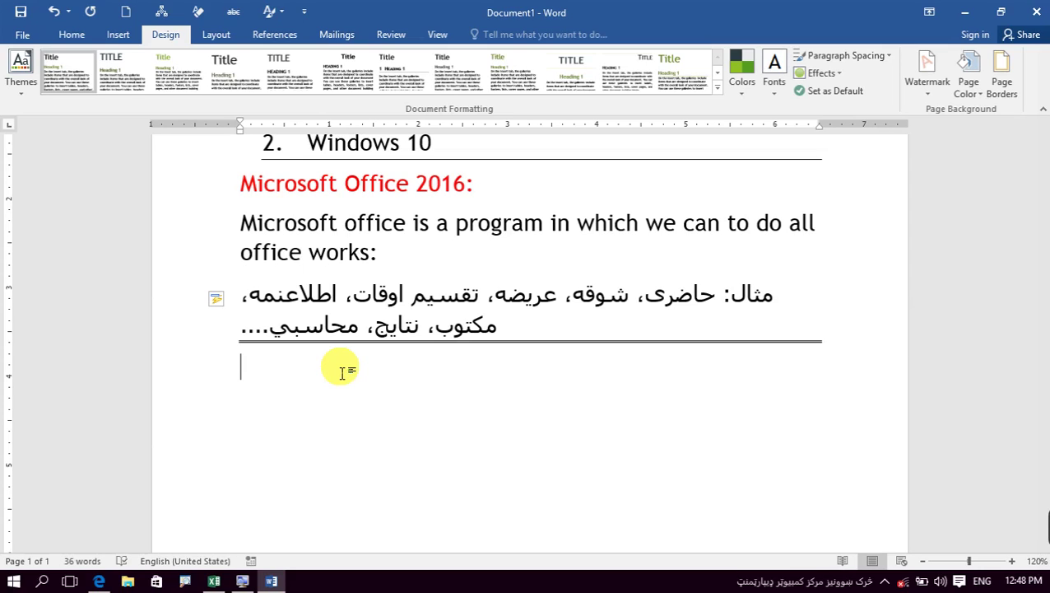
Type a numbered list: MS Word, MS Excel, MS Power Point, MS Access.
type("1. ")
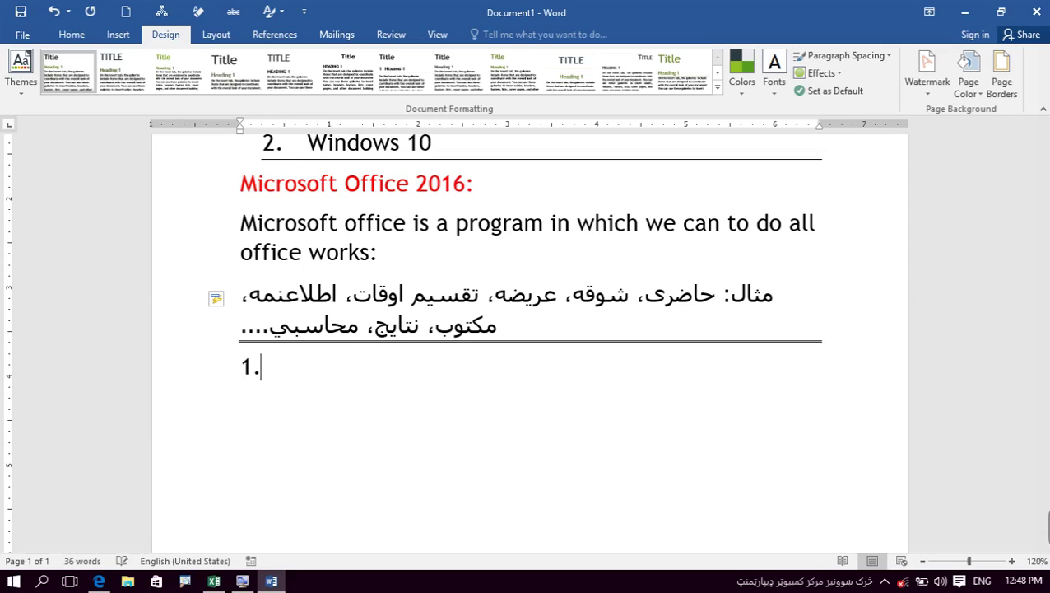
type("M")
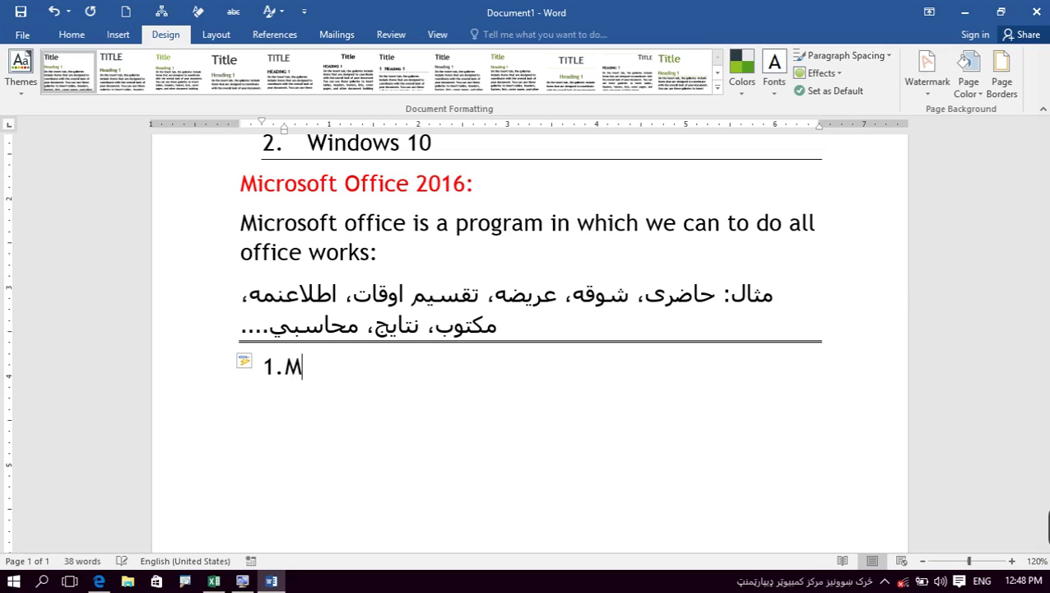
type("S Word")
key("Return")
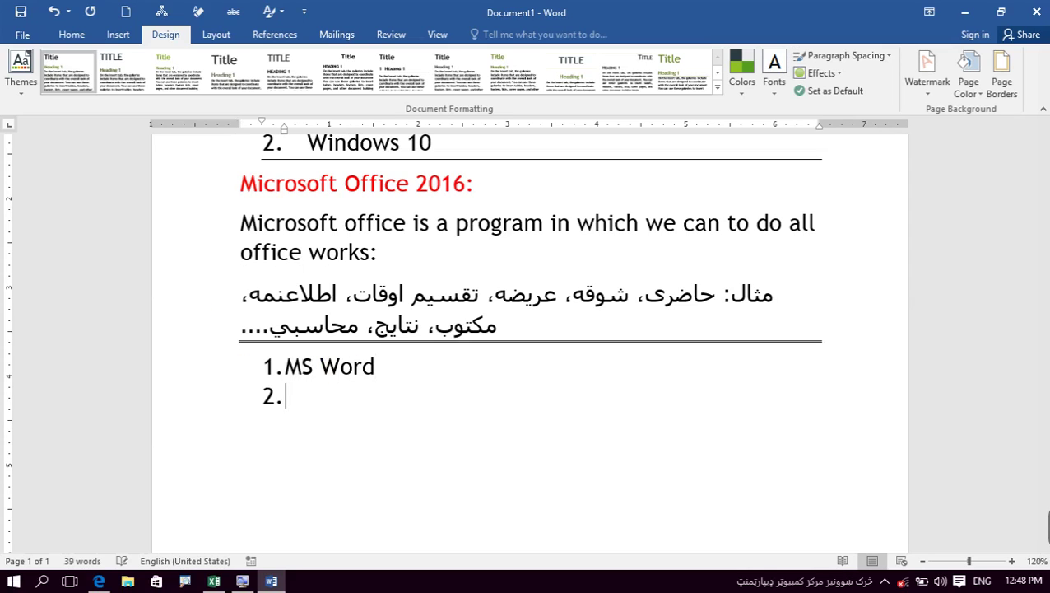
type("MS Excel")
key("Return")
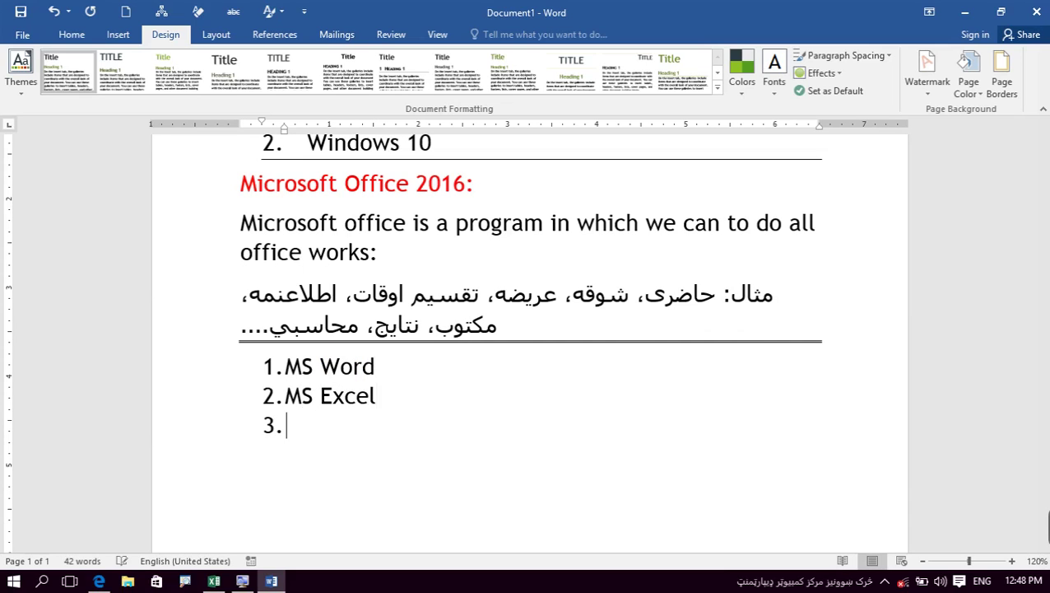
type("MS Power ")
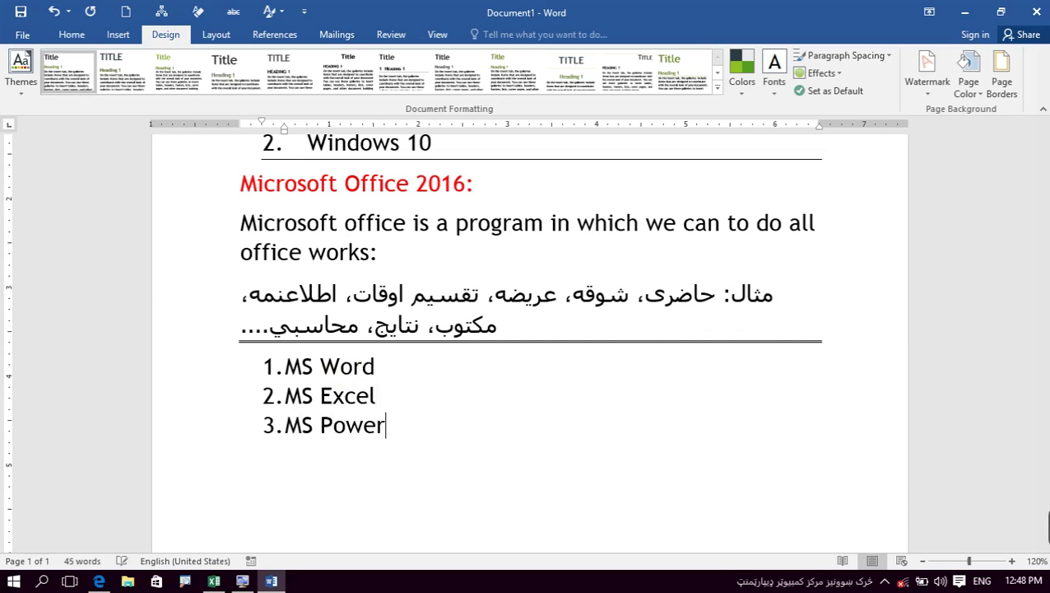
type("Point")
key("Return")
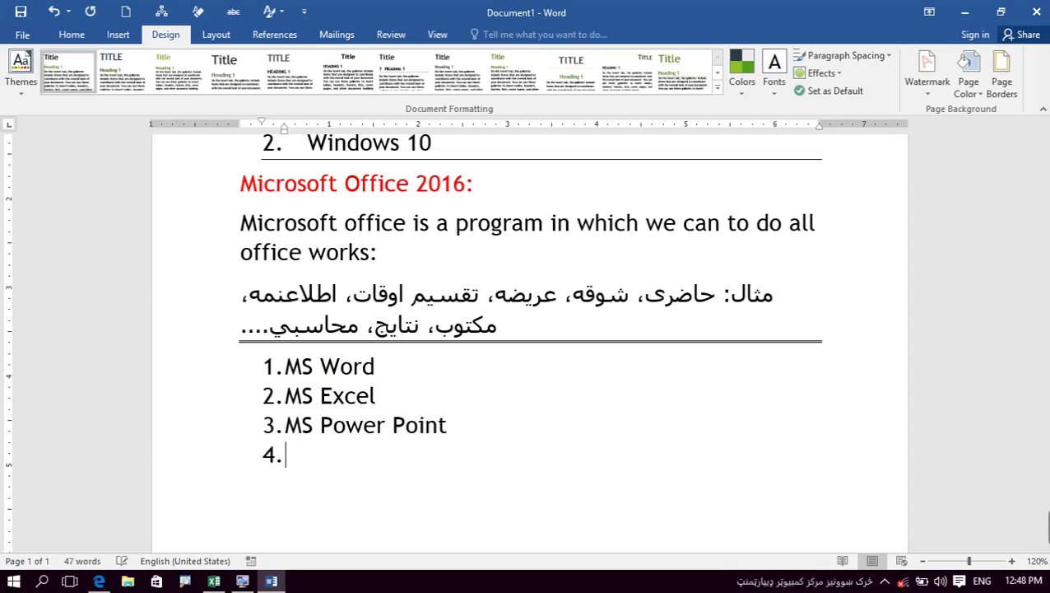
type("MS Ace")
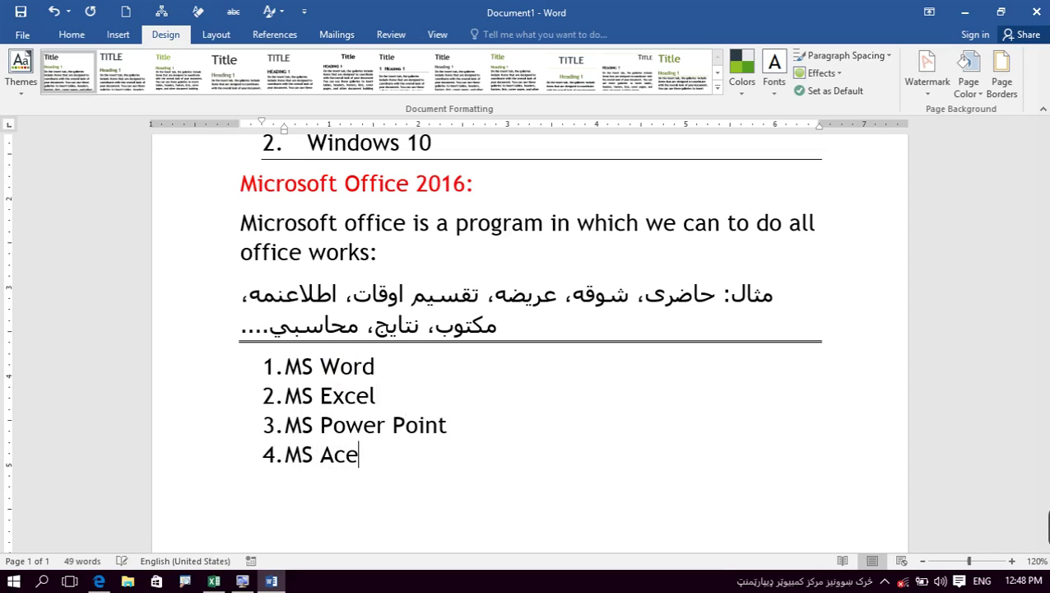
key("BackSpace")
type("cess")
key("Return")
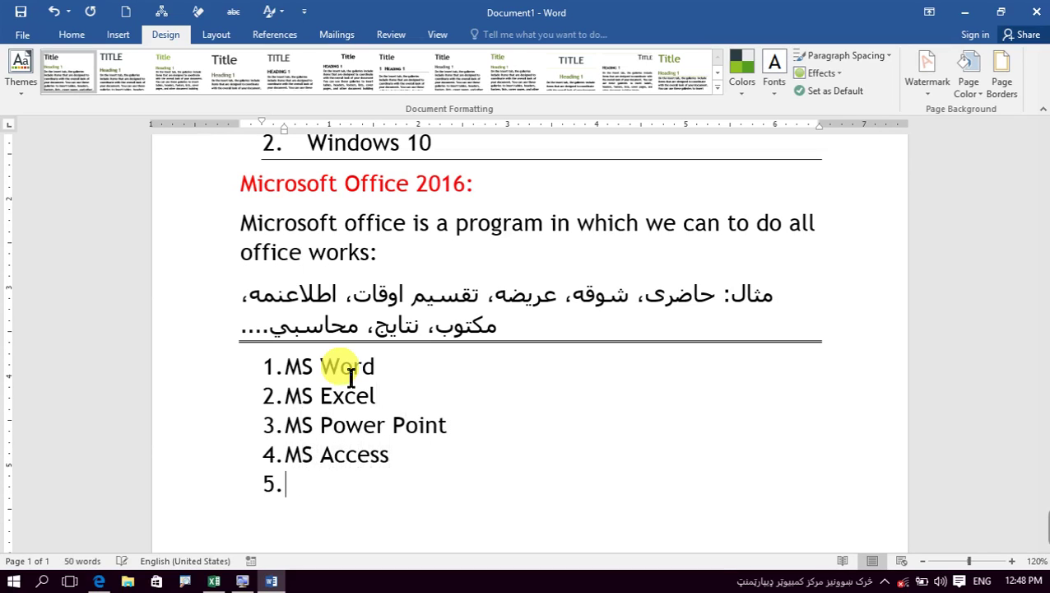
End the list and add a horizontal rule beneath it.
key("Return")
type("-----")
key("Return")
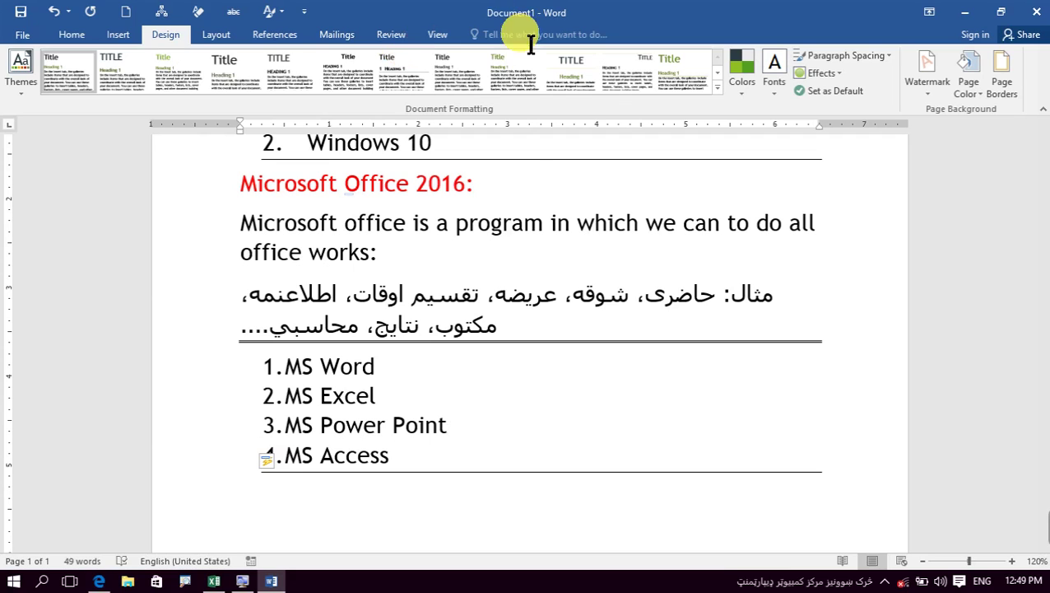
scroll(485, 274, "up", 3)
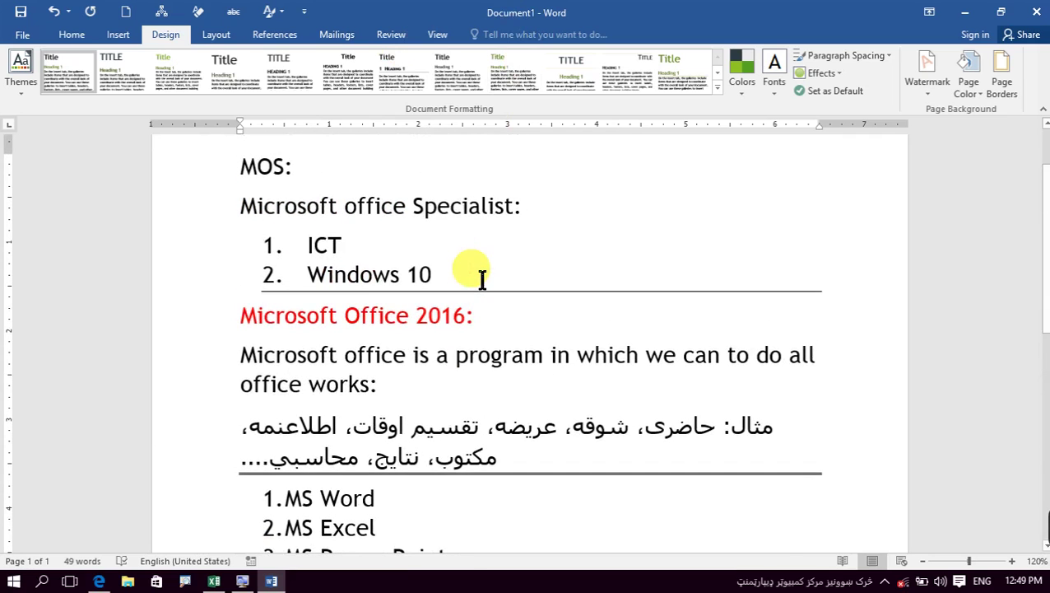
scroll(482, 278, "down", 3)
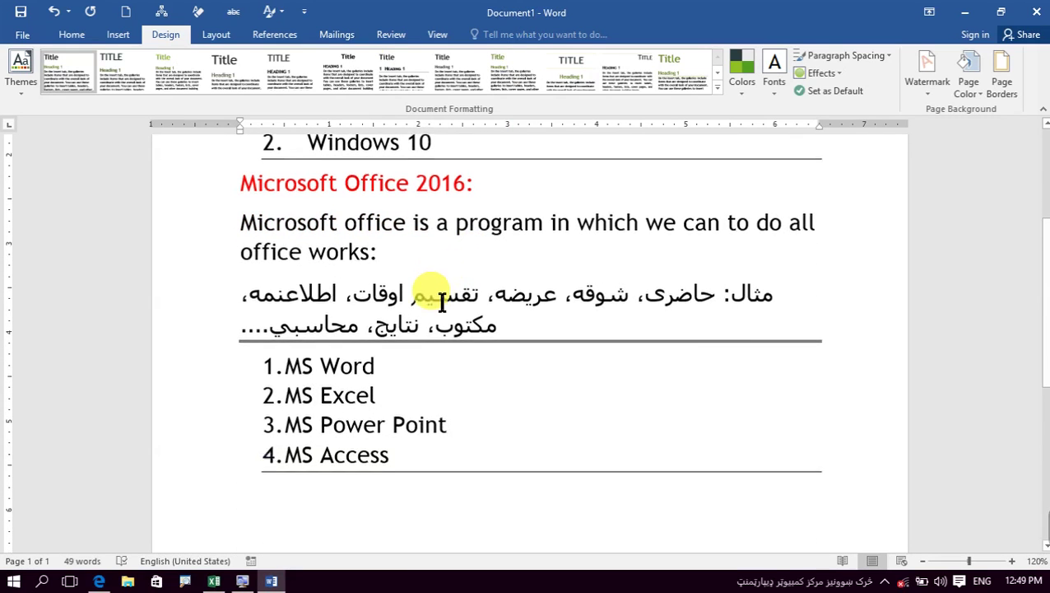
scroll(442, 300, "down", 1)
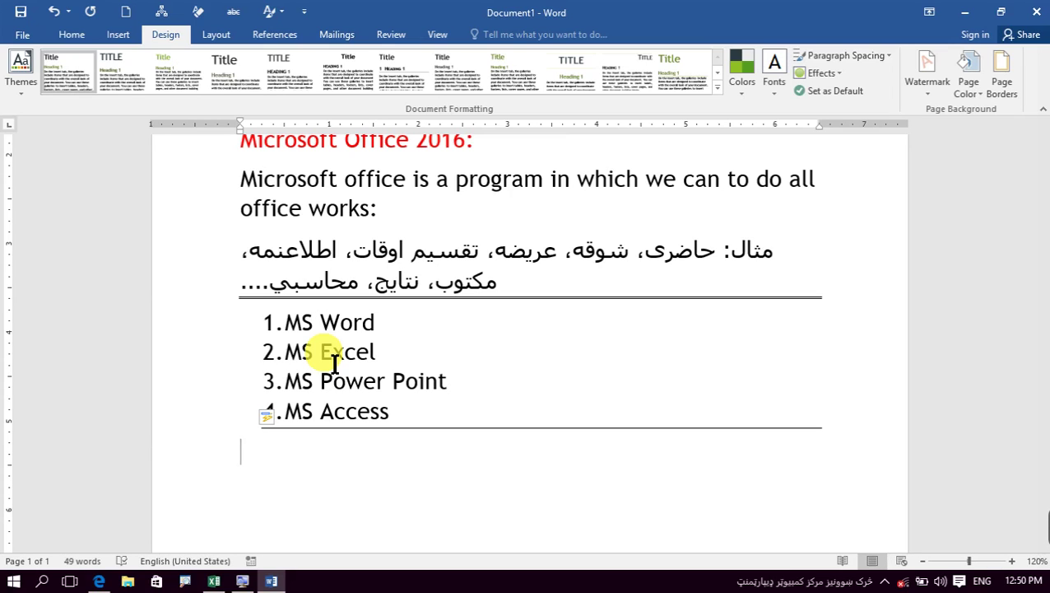
Draw an oval shape over list items 1 and 2.
left_click(114, 37)
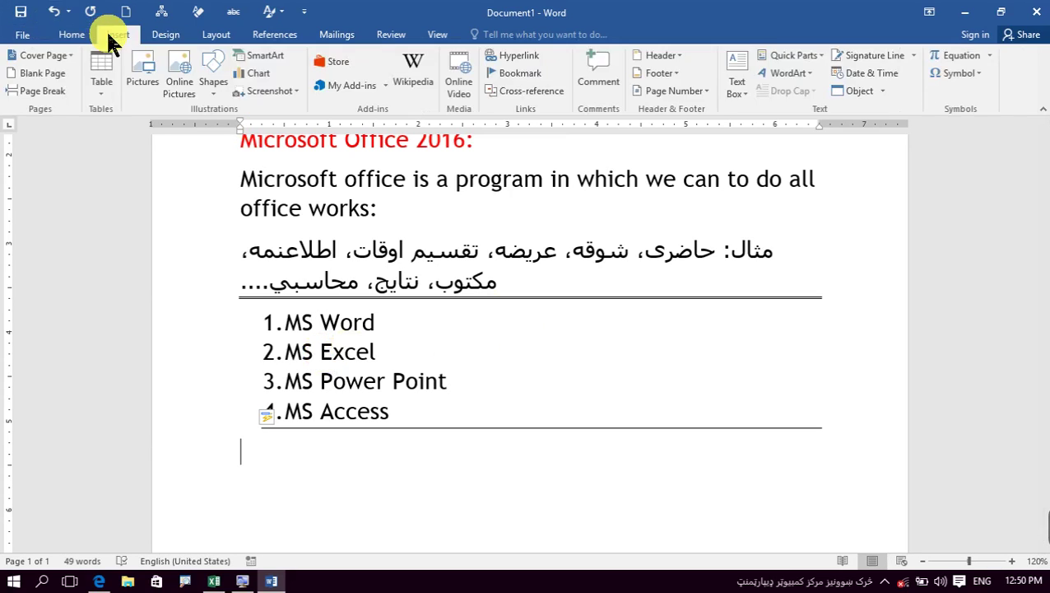
left_click(207, 76)
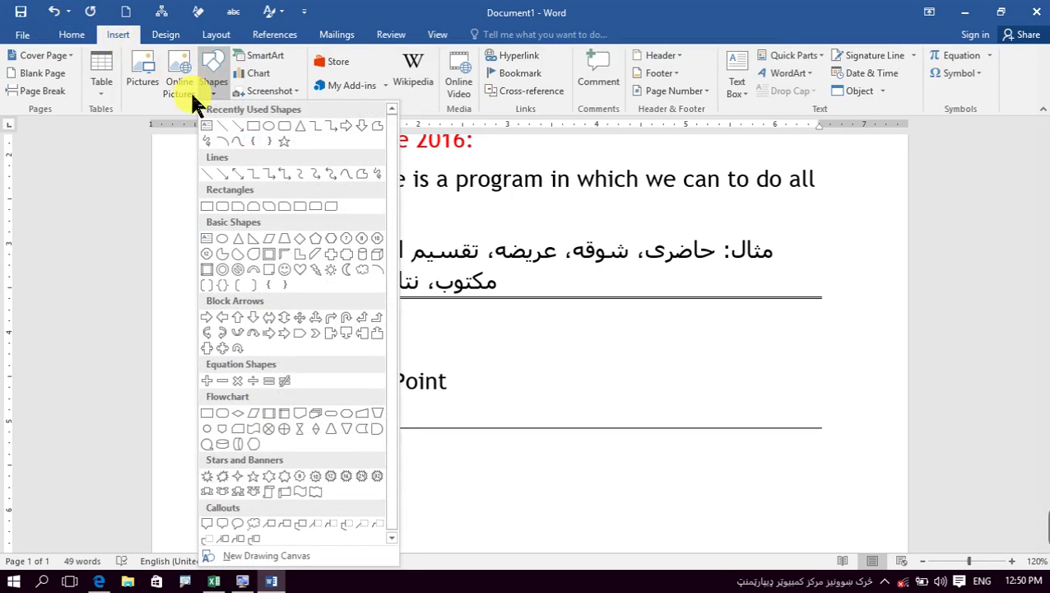
left_click(272, 127)
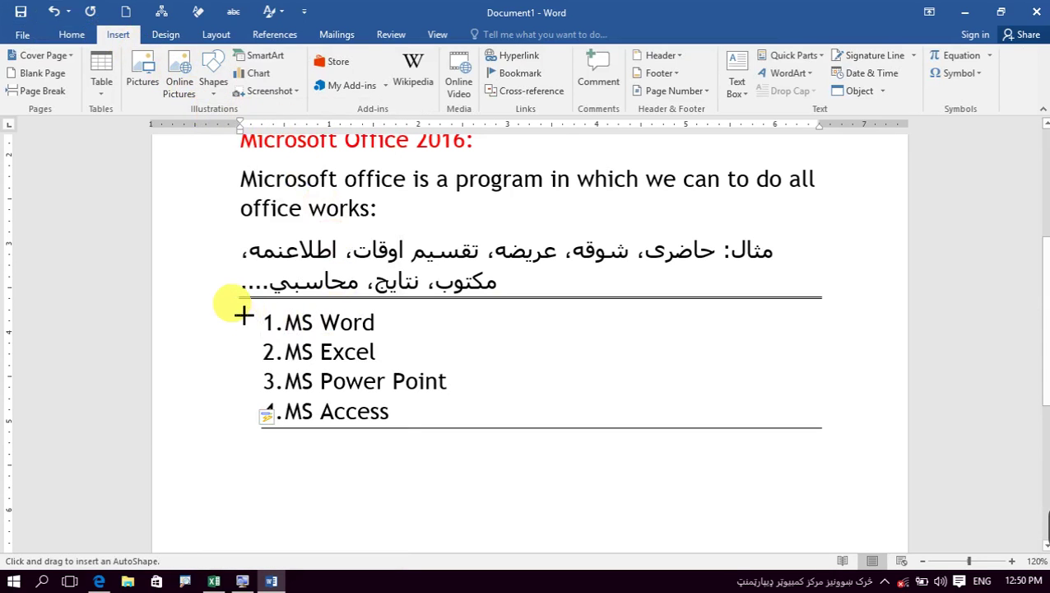
mouse_move(244, 315)
left_mouse_down()
mouse_move(422, 386)
mouse_move(411, 373)
left_mouse_up()
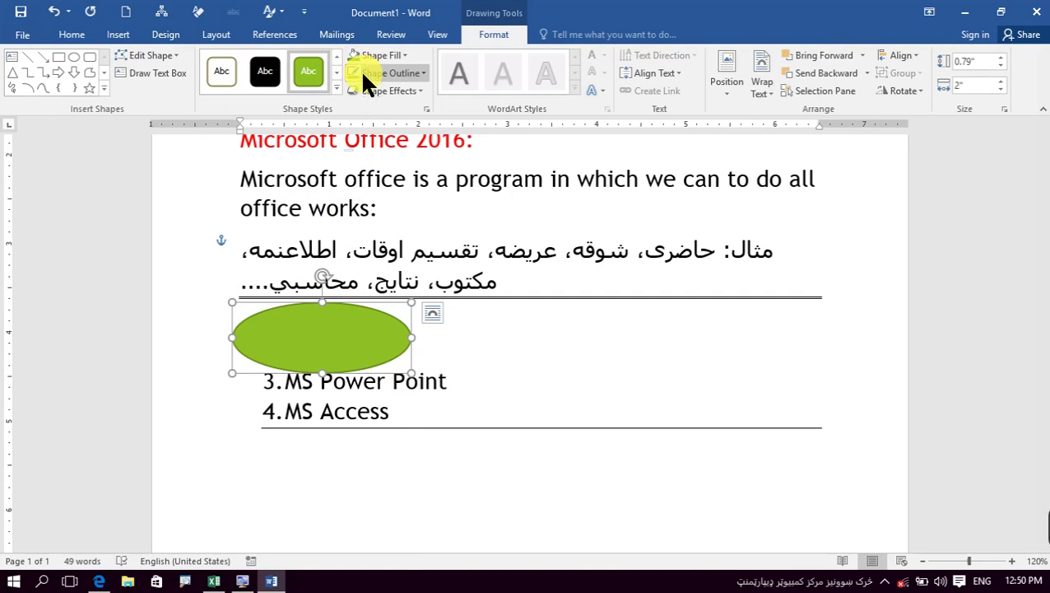
Give the oval no fill and a red outline, and resize it to fit MS Word and MS Excel.
left_click(362, 73)
left_click(367, 53)
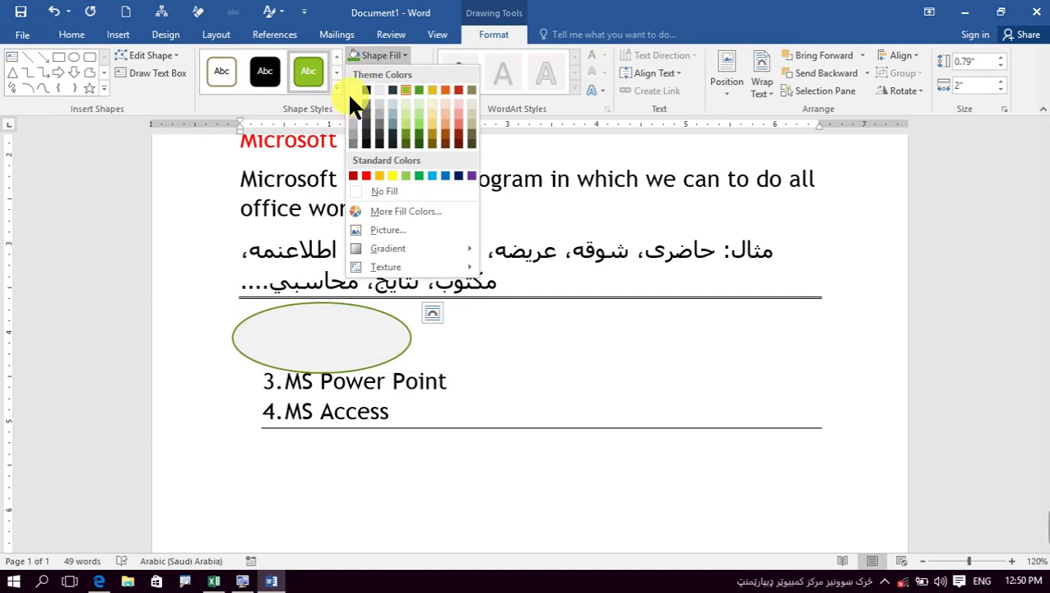
left_click(348, 89)
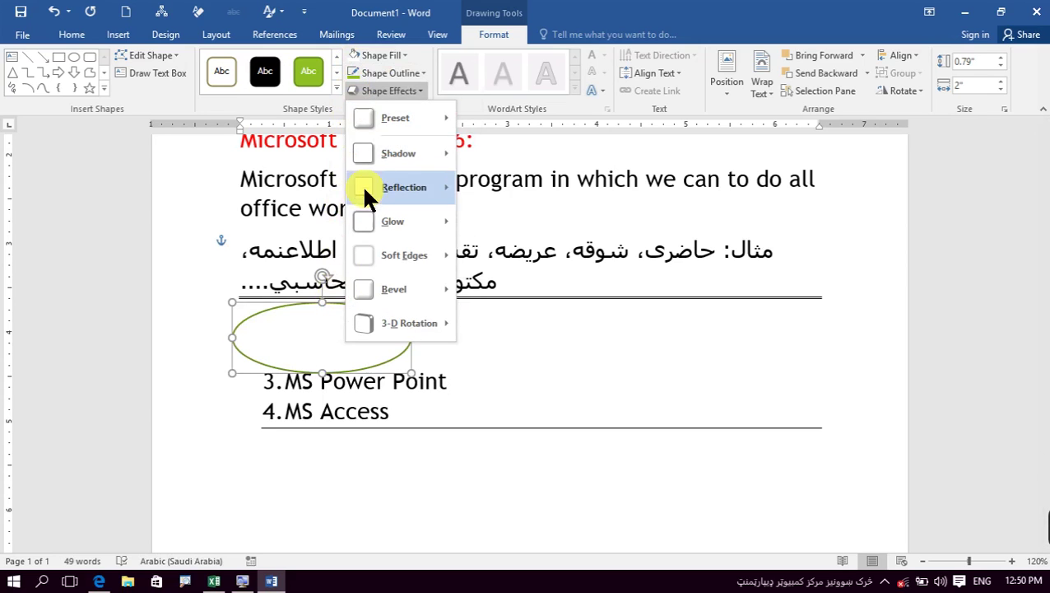
left_click(378, 51)
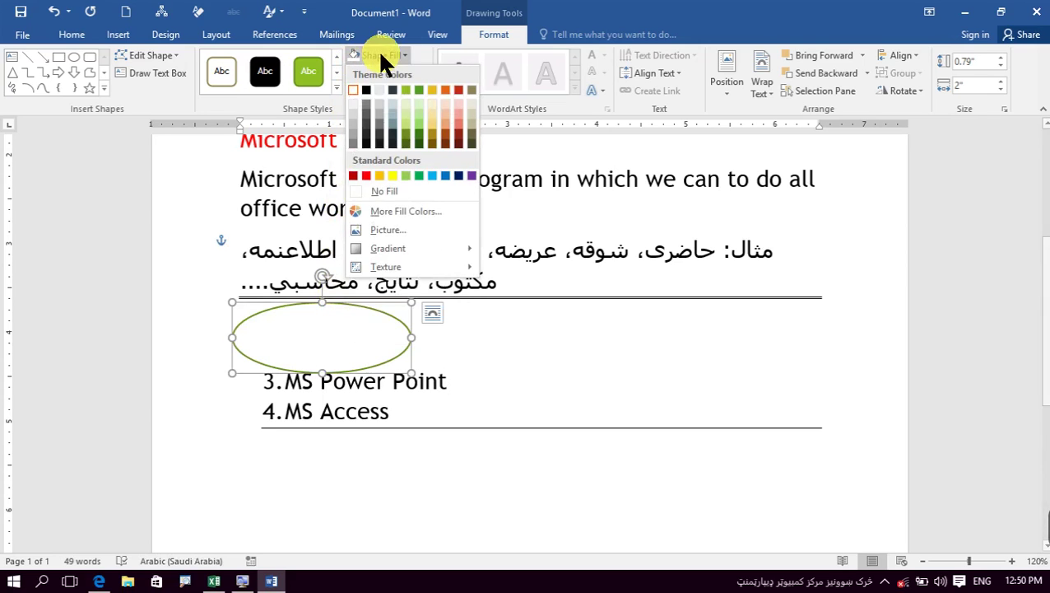
left_click(374, 193)
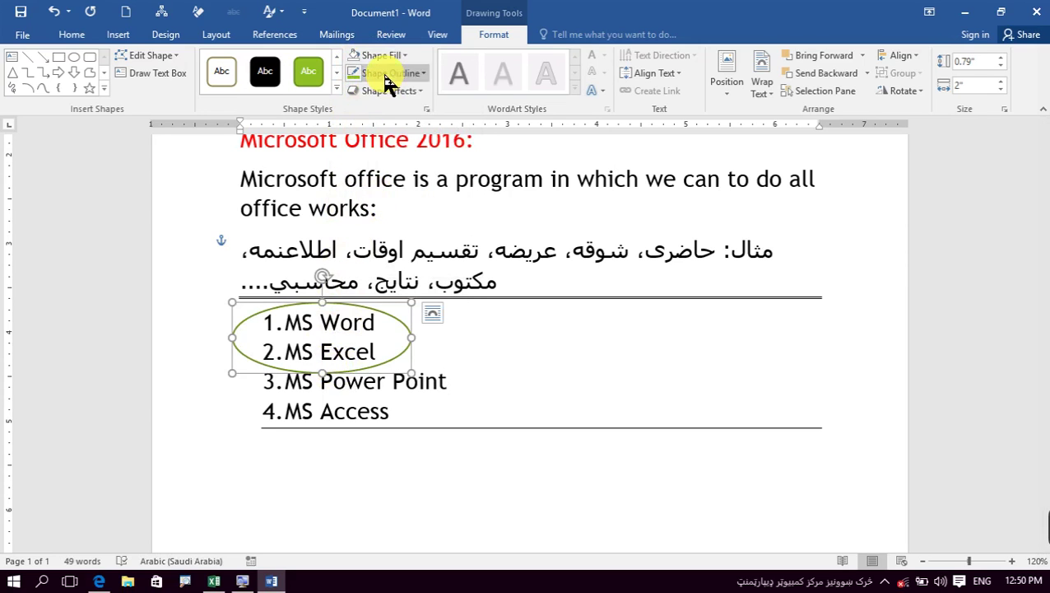
left_click(384, 76)
left_click(360, 197)
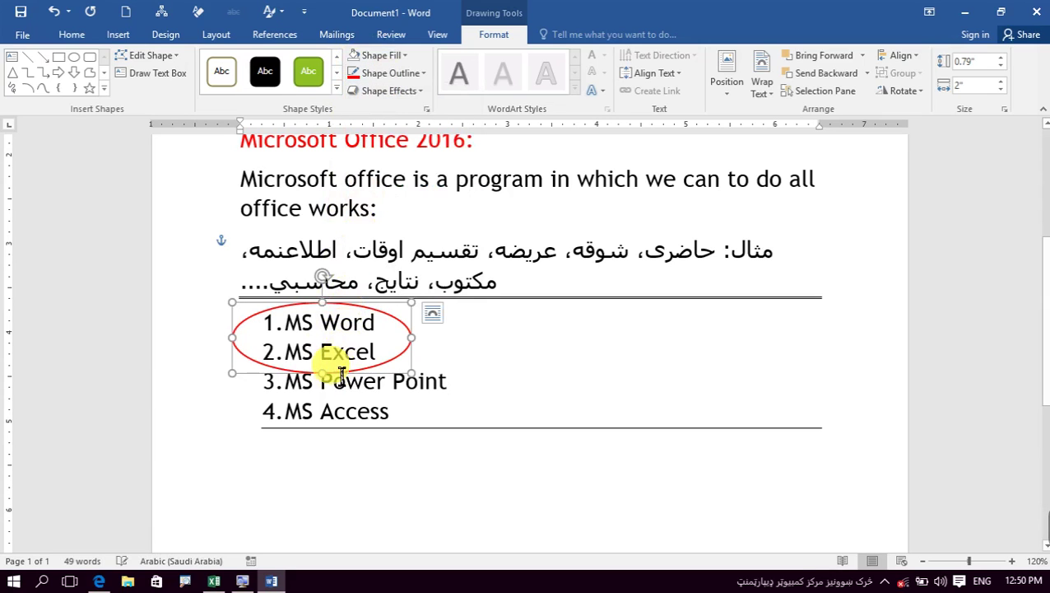
left_click_drag(328, 372, 329, 366)
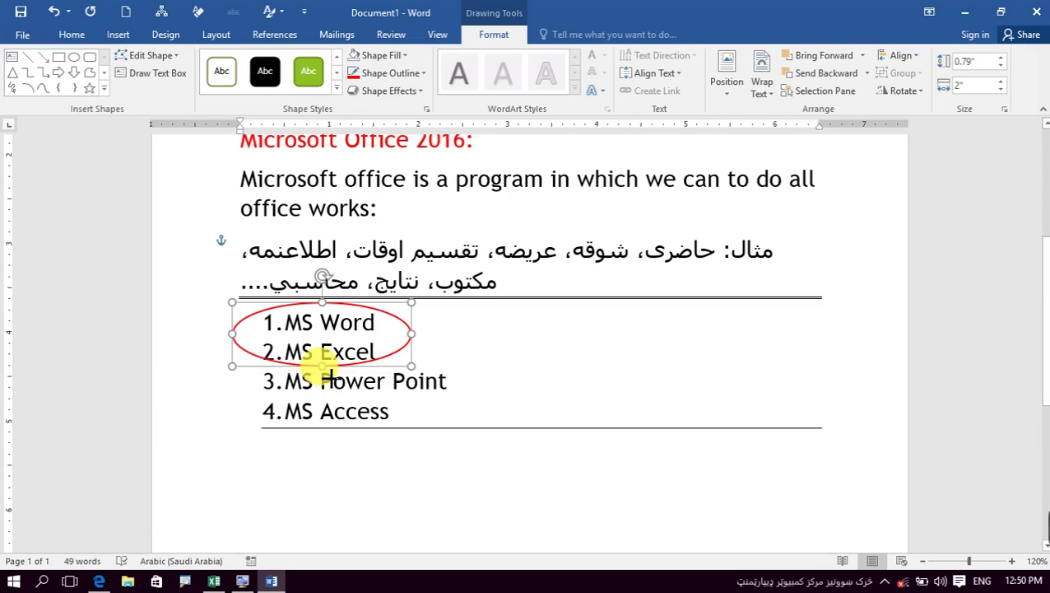
left_click(411, 470)
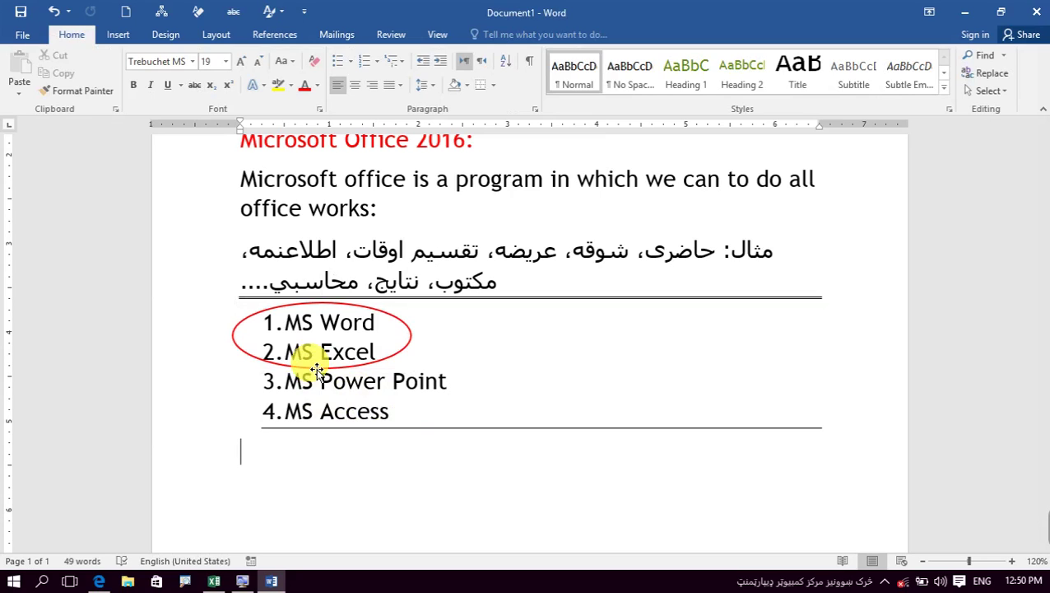
Type the heading 'WHAT IS MICROSOFT WORD?' below the program list and start a new line.
type("WHAT IS ")
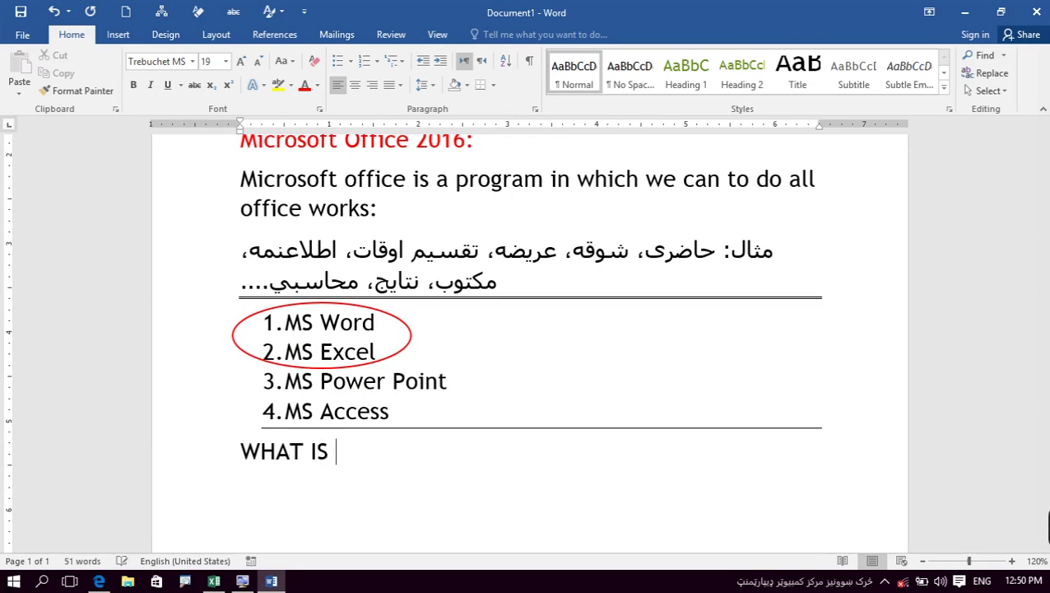
type("MICROOS")
key("BackSpace")
key("BackSpace")
key("BackSpace")
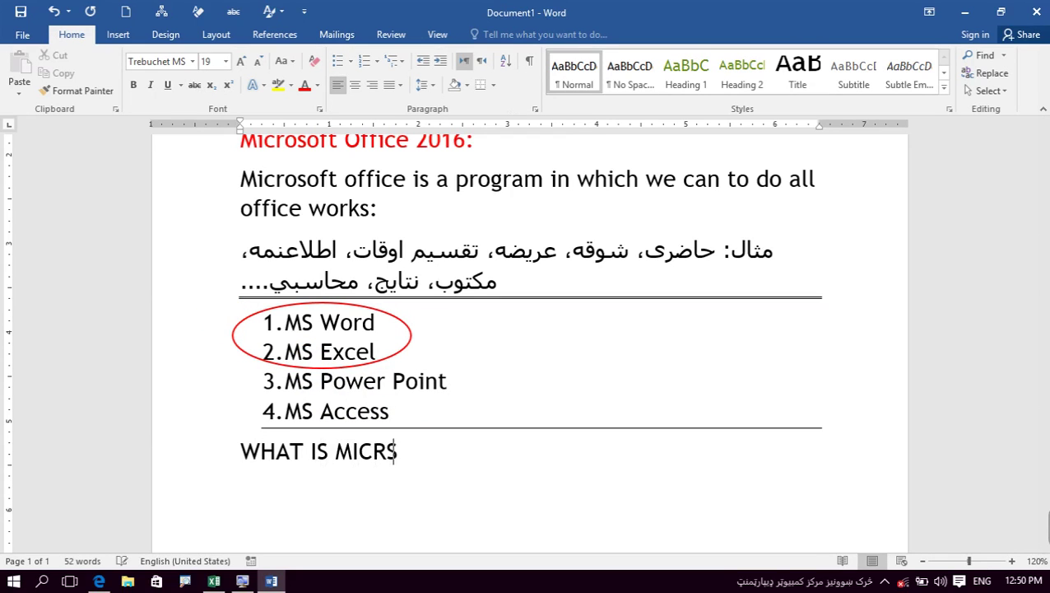
type("OSOFT")
key("BackSpace")
key("BackSpace")
key("BackSpace")
type("O")
key("BackSpace")
type("SOFO")
key("BackSpace")
key("BackSpace")
key("BackSpace")
key("BackSpace")
type("OS")
type("OFT WORD")
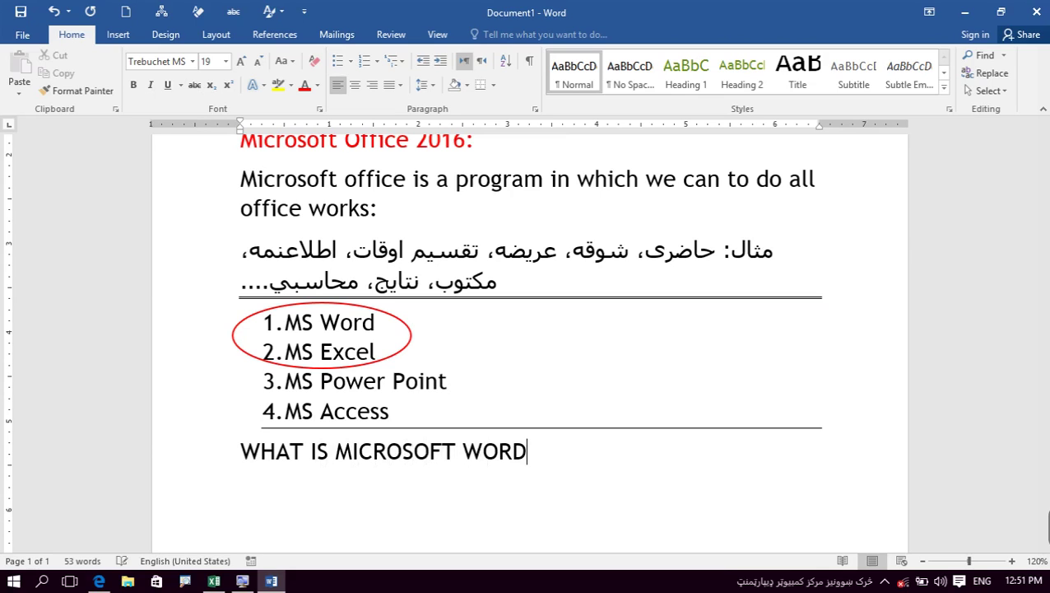
type("?")
key("Return")
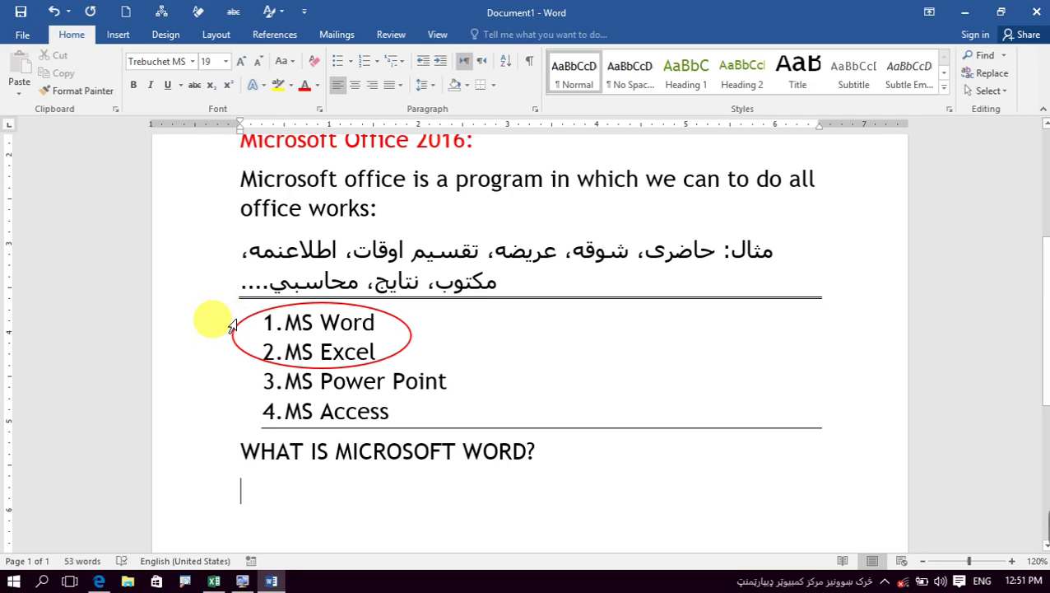
Colour the 'WHAT IS MICROSOFT WORD?' heading red.
left_click_drag(577, 451, 479, 455)
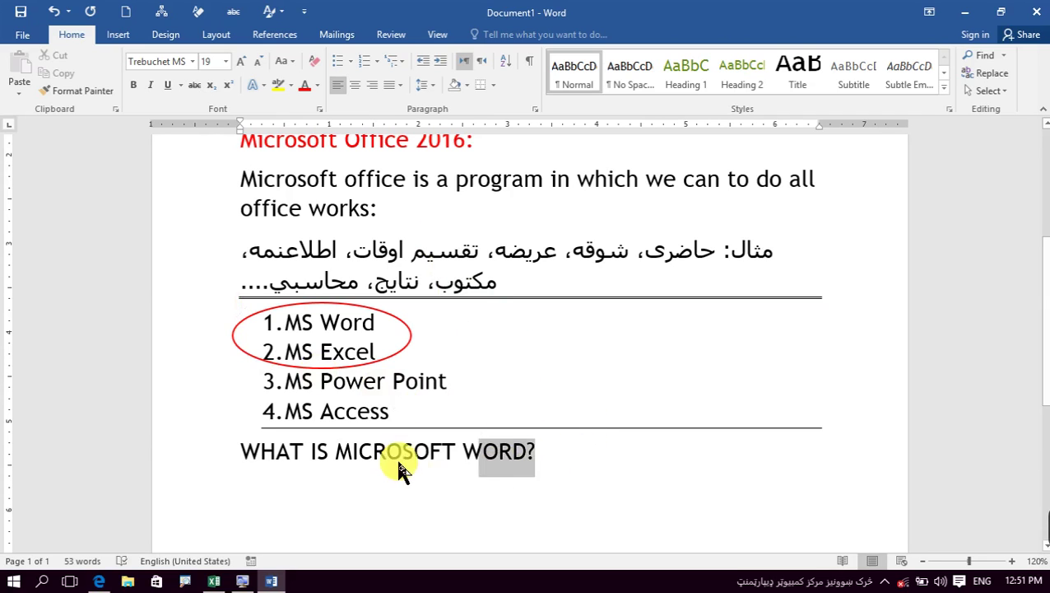
left_click_drag(400, 469, 293, 461)
left_click(305, 85)
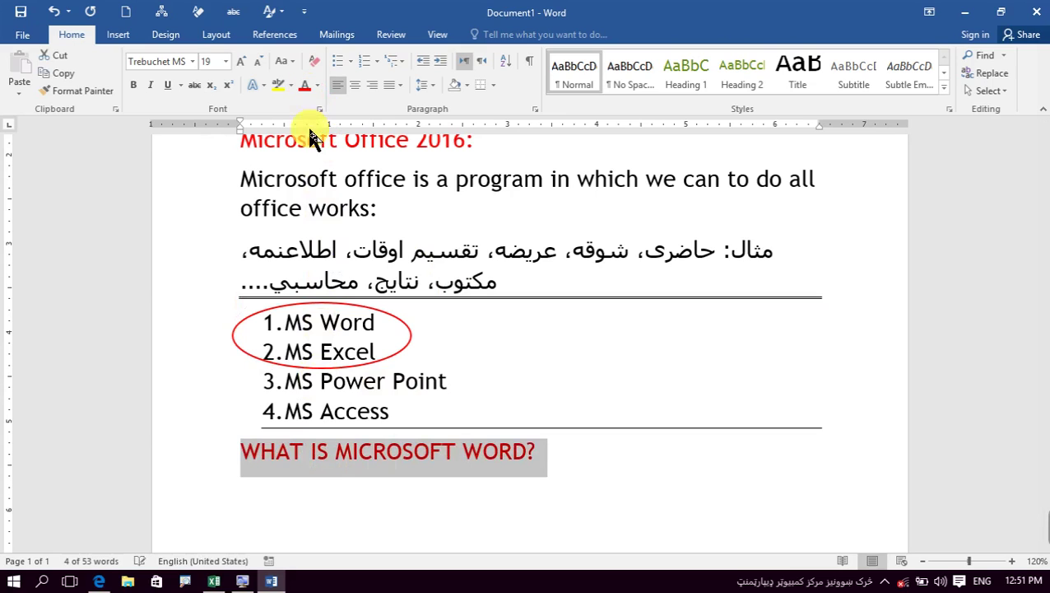
left_click(300, 511)
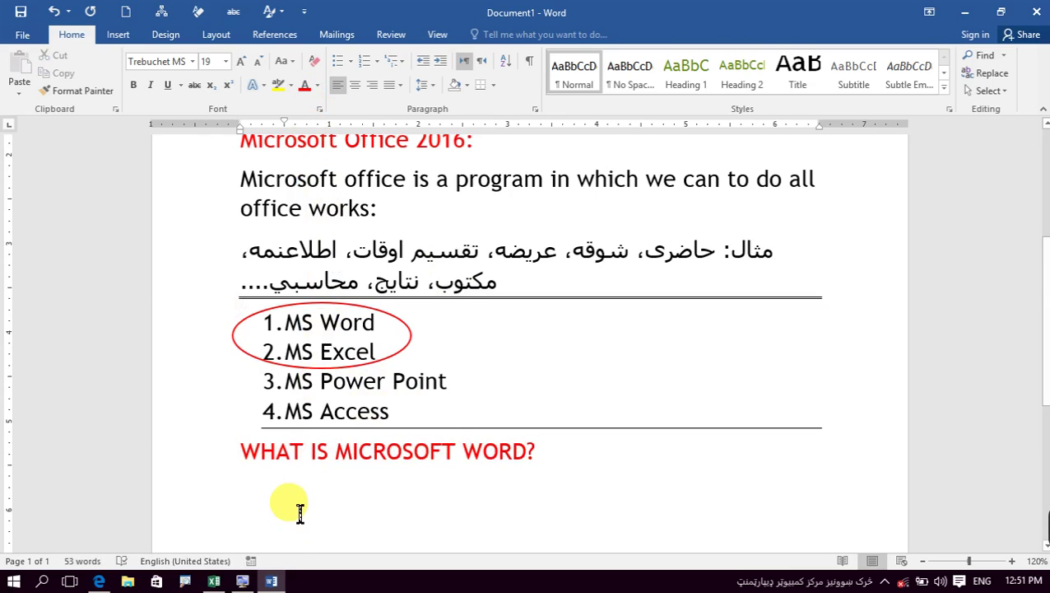
Add the indented line 'MS Word is the first program of office program:' under the heading.
key("Tab")
type("MSm  wor")
key("BackSpace")
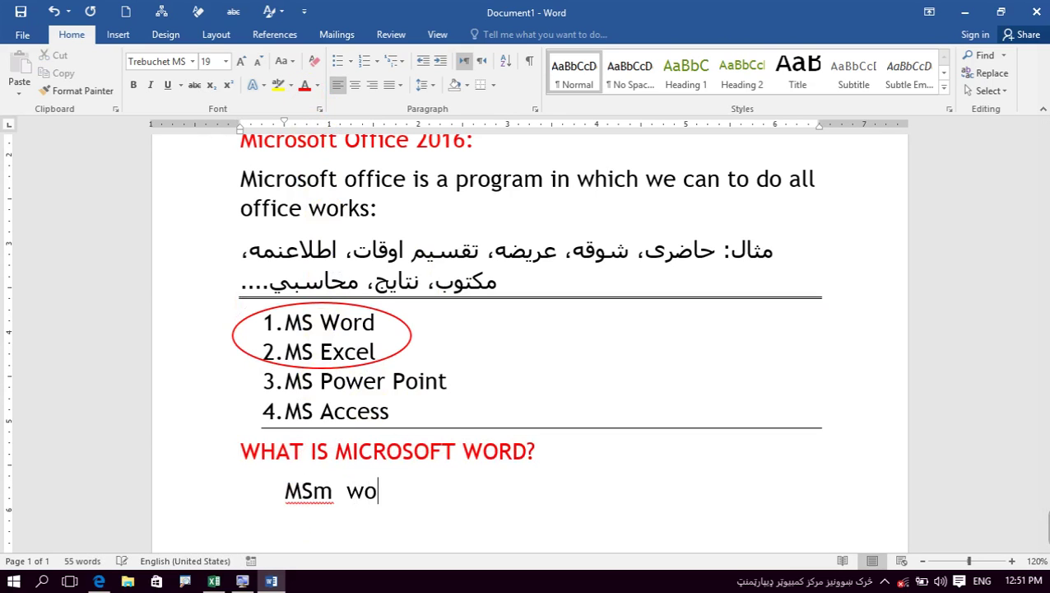
key("BackSpace")
key("BackSpace")
key("BackSpace")
key("BackSpace")
key("BackSpace")
type("Word")
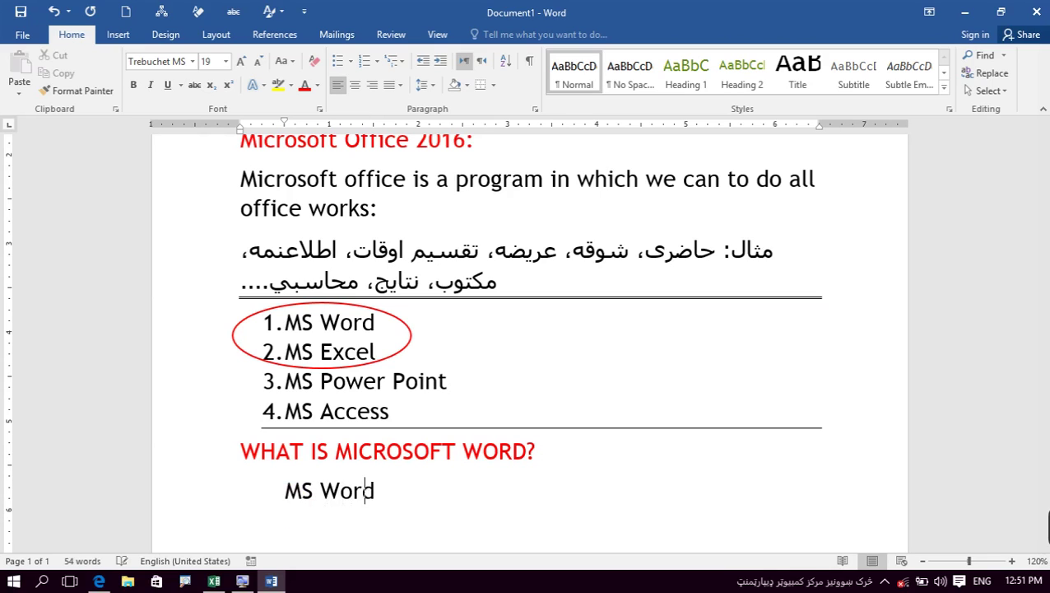
type(" is the firs")
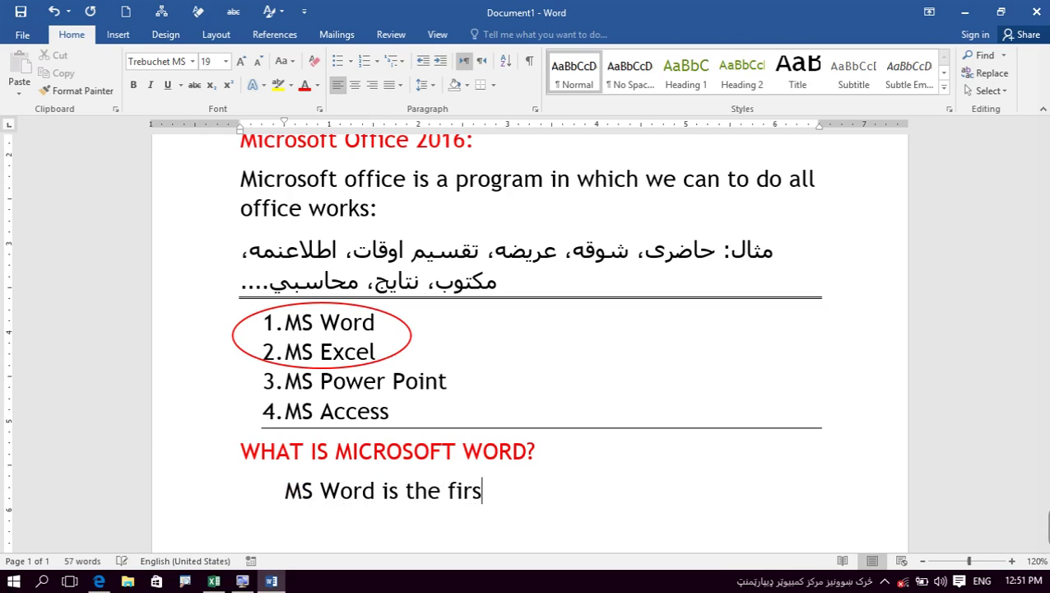
type("t mp")
key("BackSpace")
key("BackSpace")
type("pro")
type("g")
key("BackSpace")
type("ogram ")
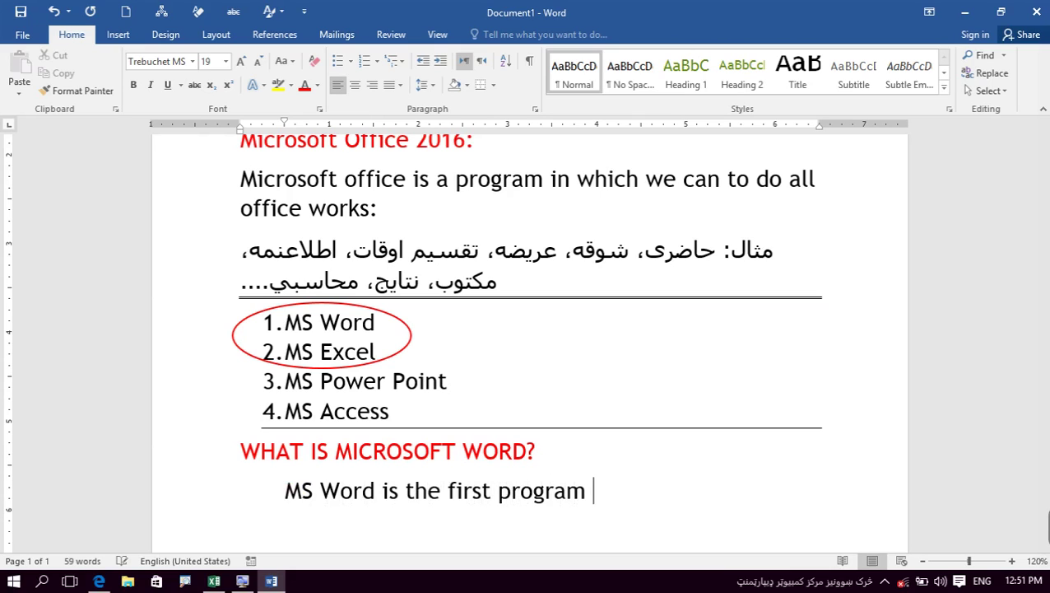
type("of of")
key("BackSpace")
type("offi")
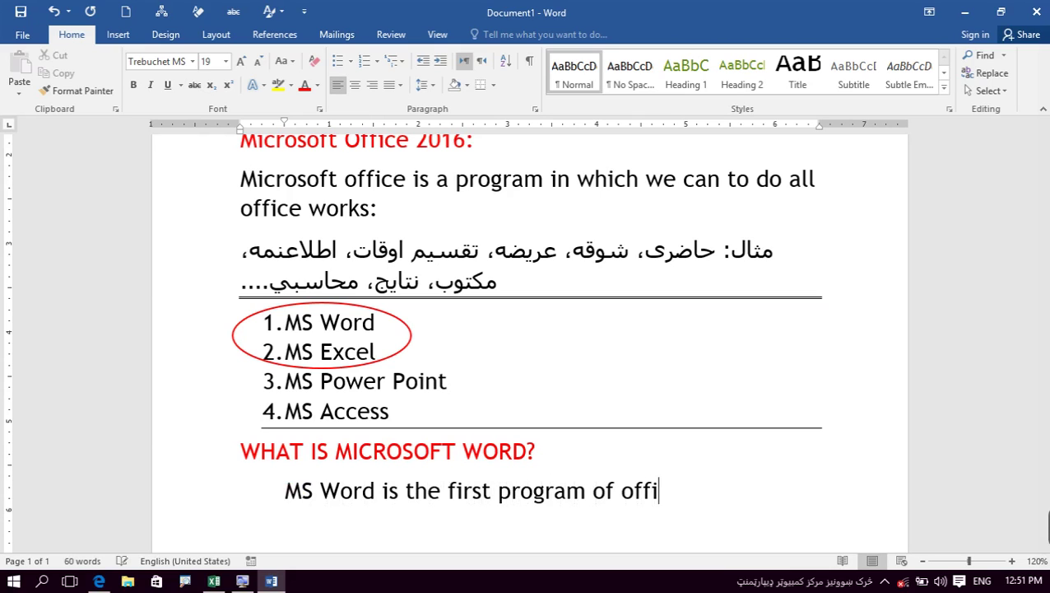
type("ce program")
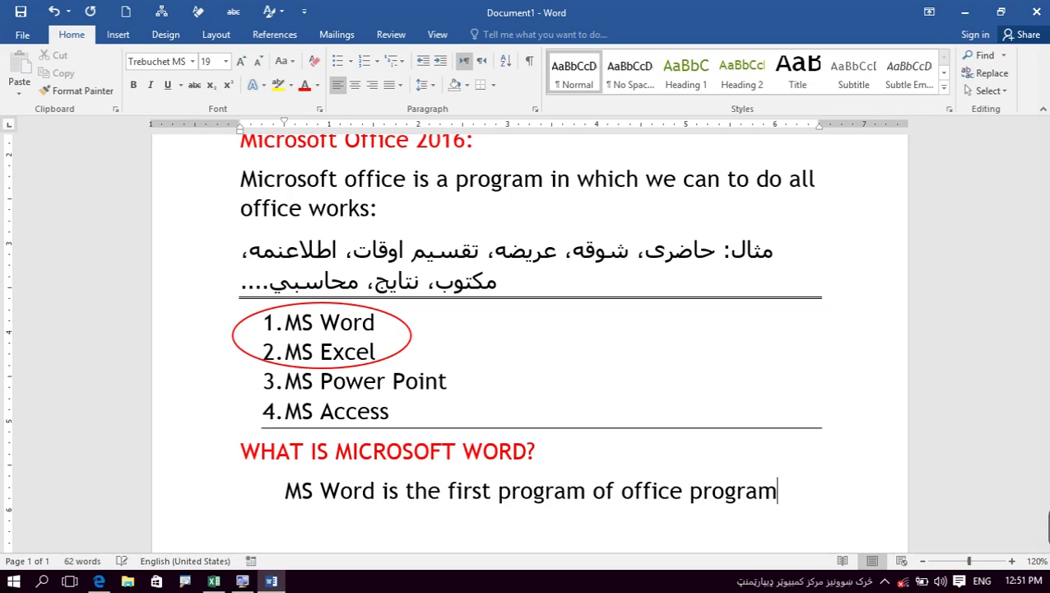
type(":")
key("Return")
scroll(330, 494, "down", 1)
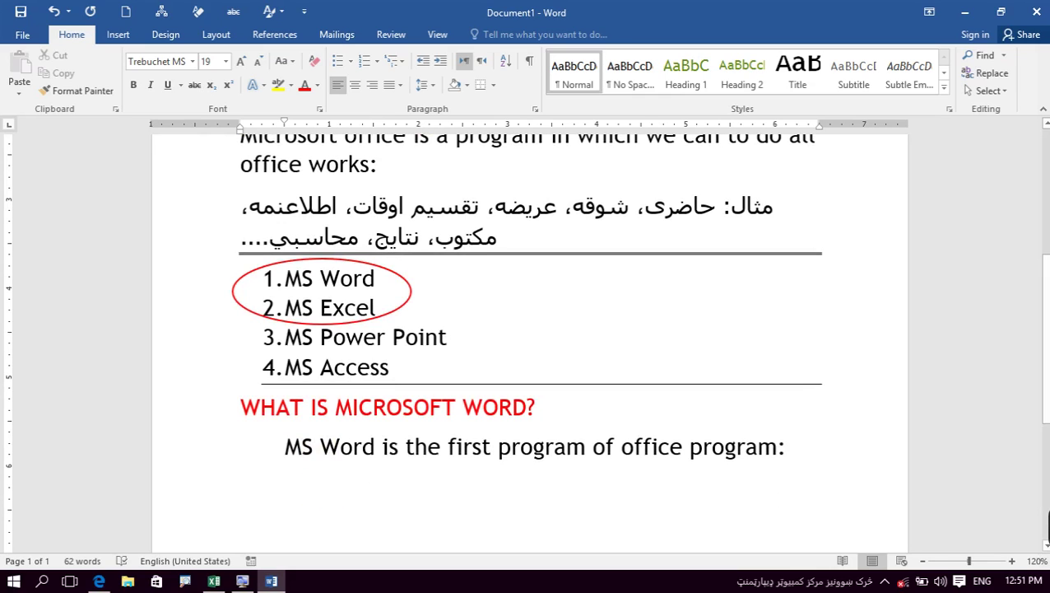
Turn '---' into a horizontal rule under the MS Word sentence, leaving a fresh line below.
type("---")
key("Return")
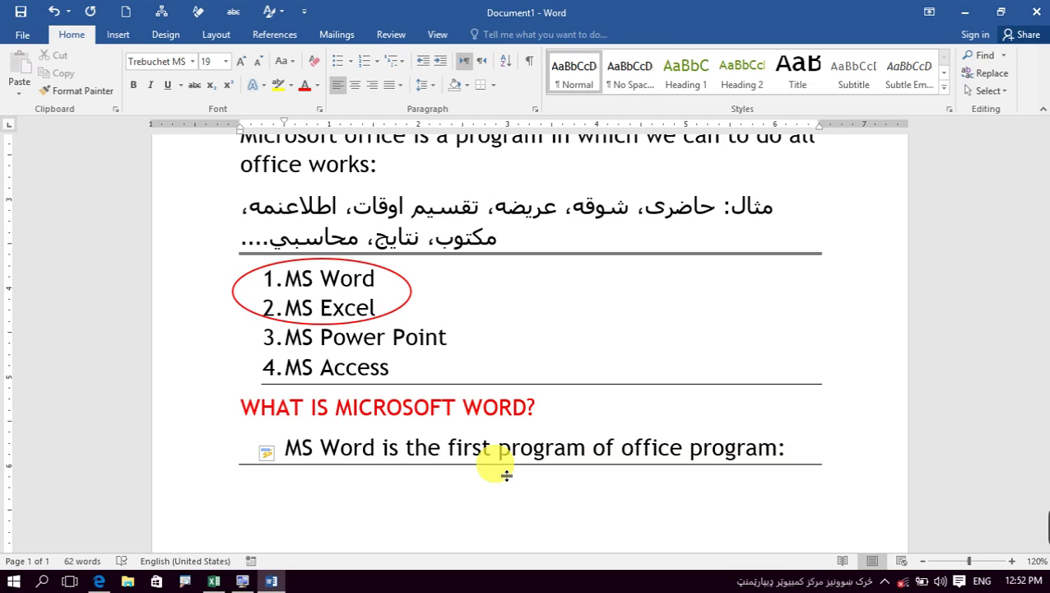
type("M")
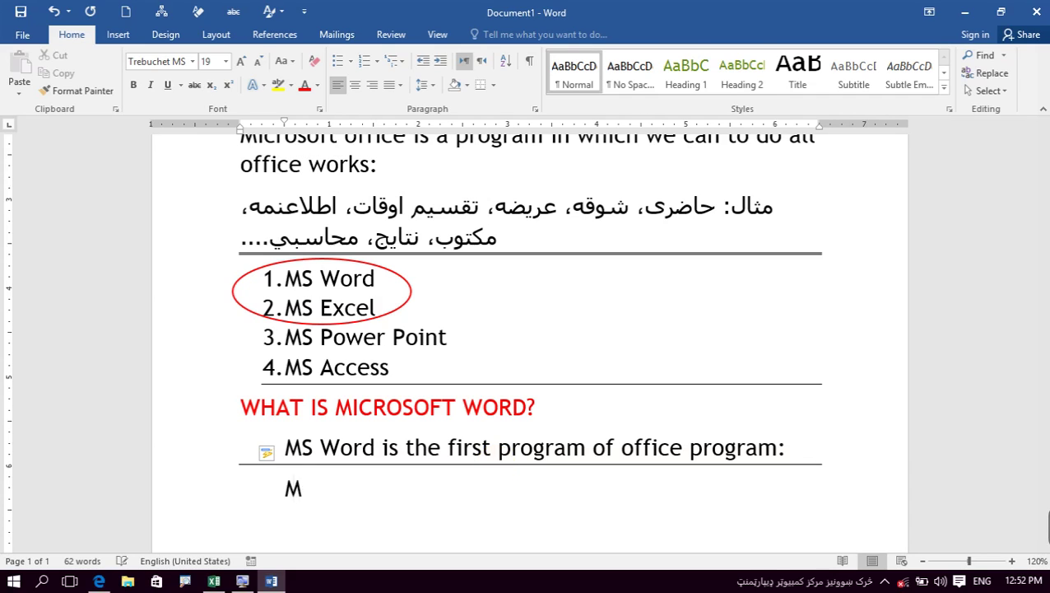
key("BackSpace")
Type the line 'Microsoft Word is the word processor'.
type("M")
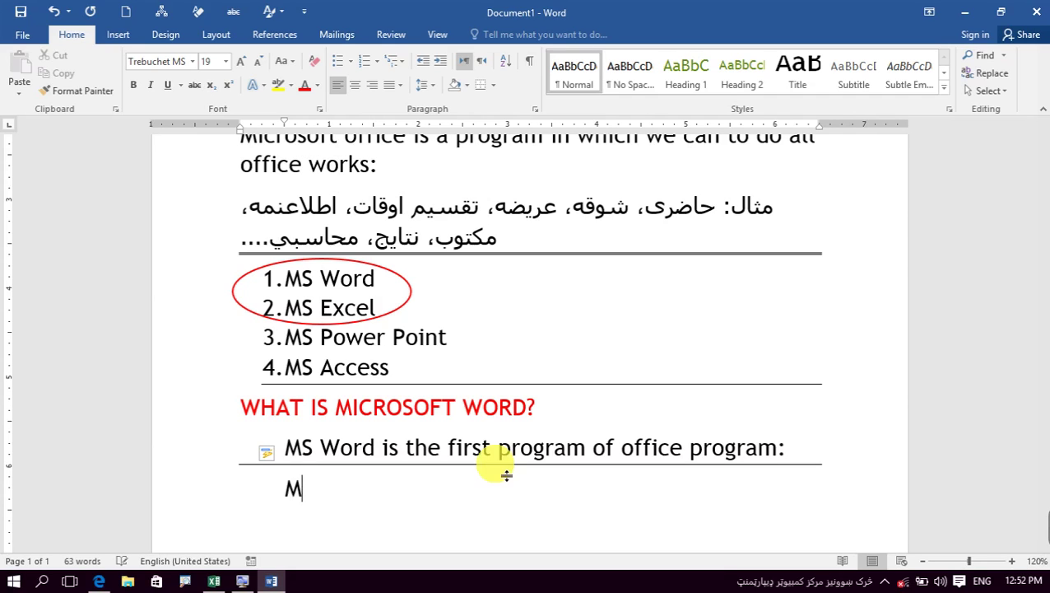
type("icrosof")
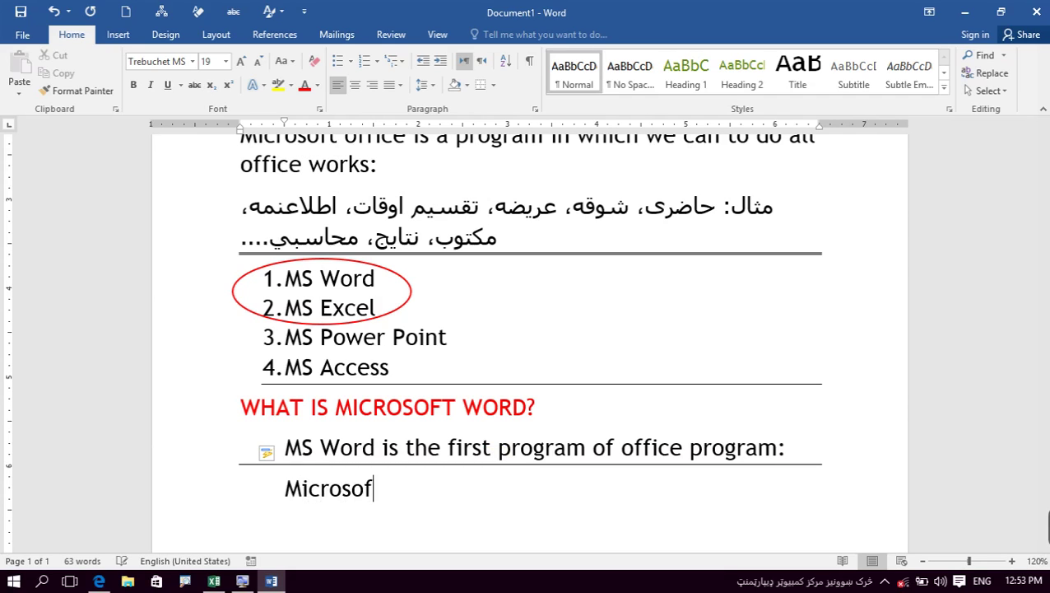
type("t")
type(" Word i")
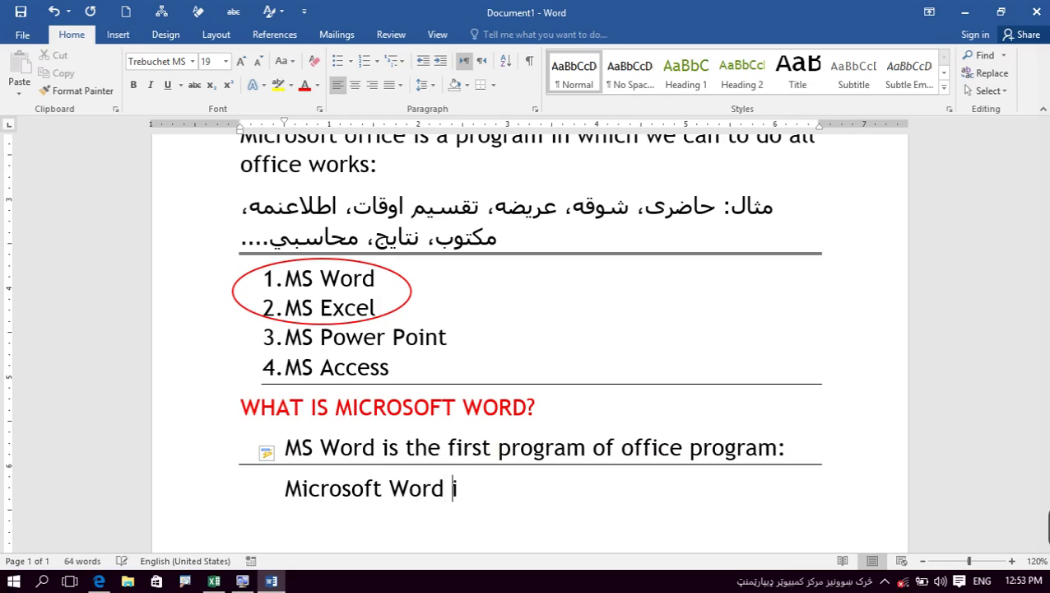
type("s the word p")
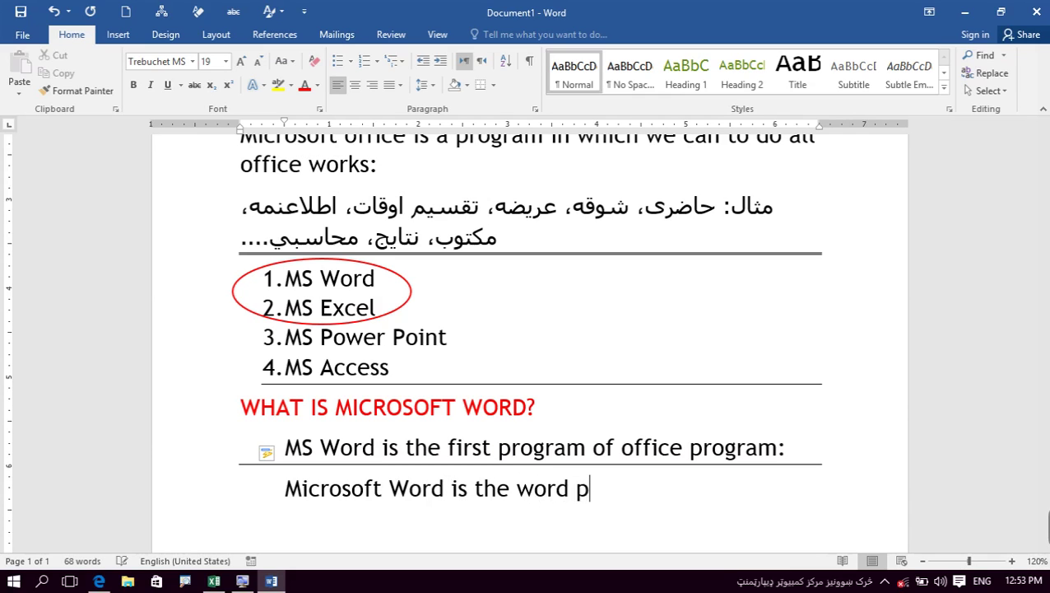
type("ov")
key("BackSpace")
type("cessor")
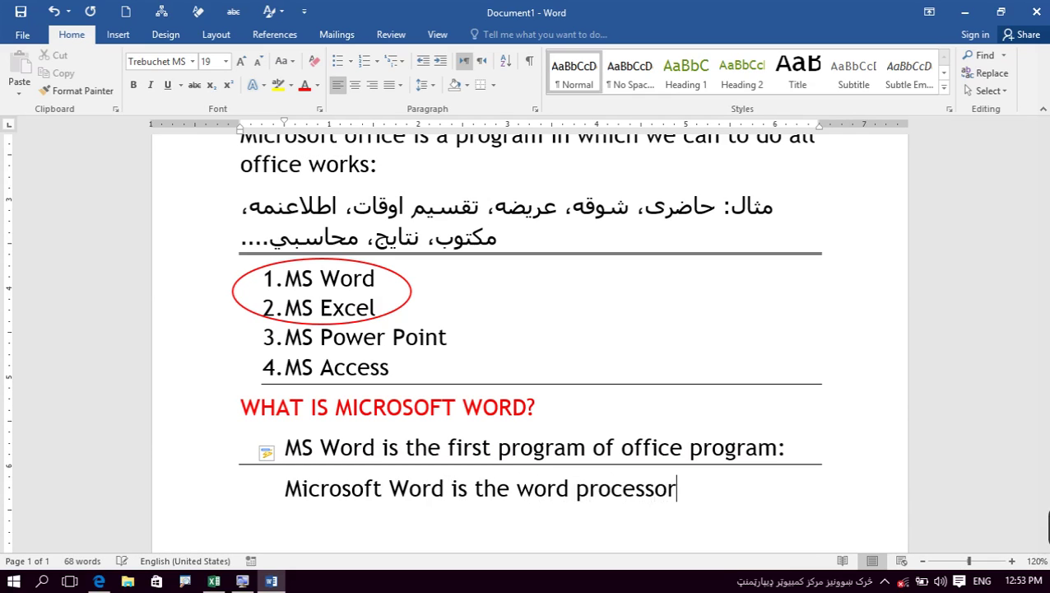
key("Return")
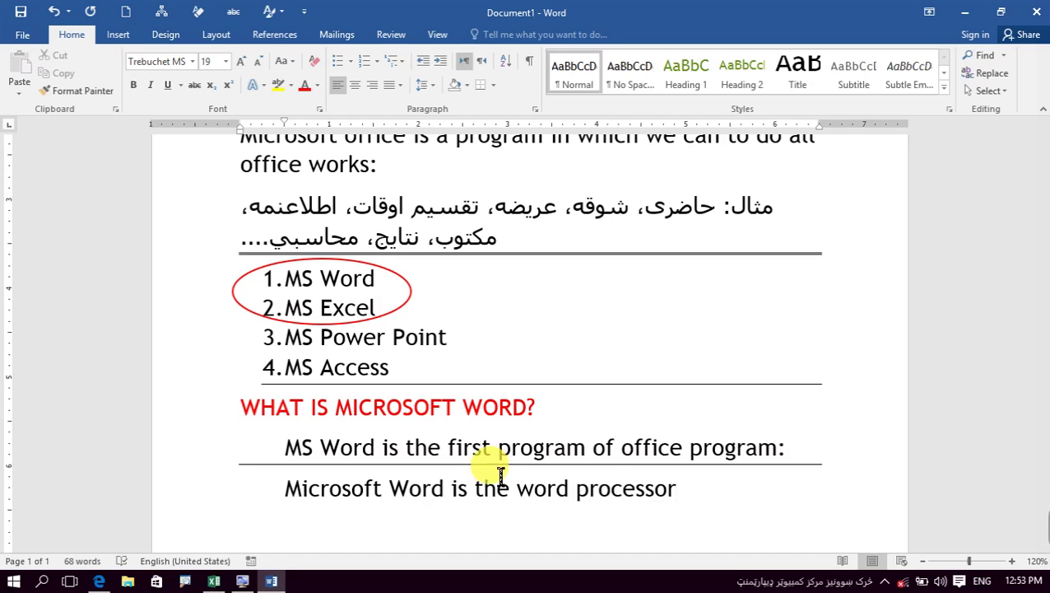
Enlarge the word 'processor' to size 34 and colour it red.
double_click(602, 487)
key("ctrl+bracketright")
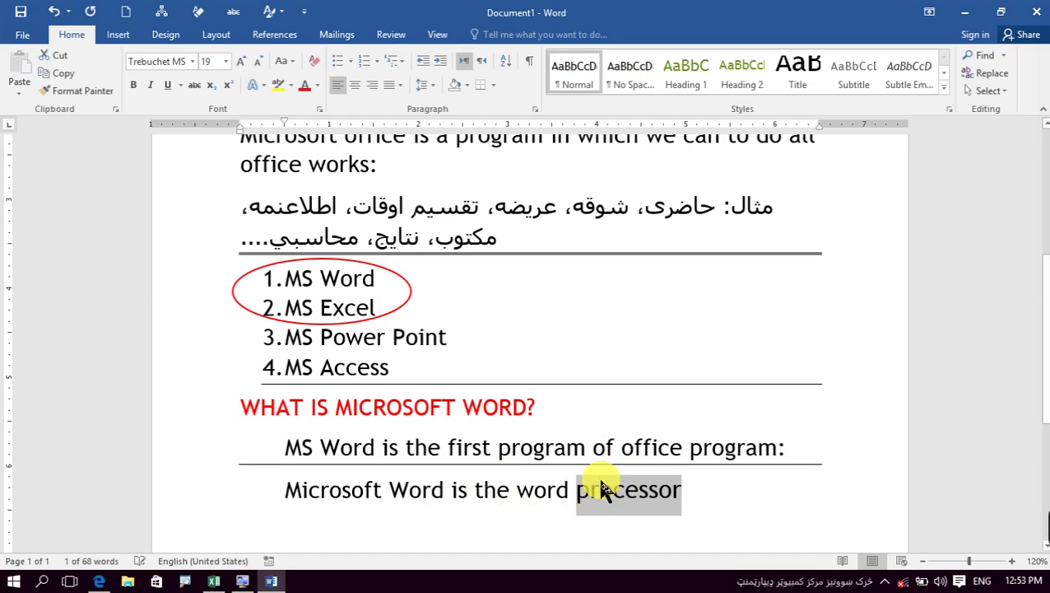
key("ctrl+bracketright")
key("ctrl+bracketright")
key("ctrl+bracketright")
key("ctrl+bracketright")
key("ctrl+bracketright")
key("ctrl+bracketright")
key("ctrl+bracketright")
key("ctrl+bracketright")
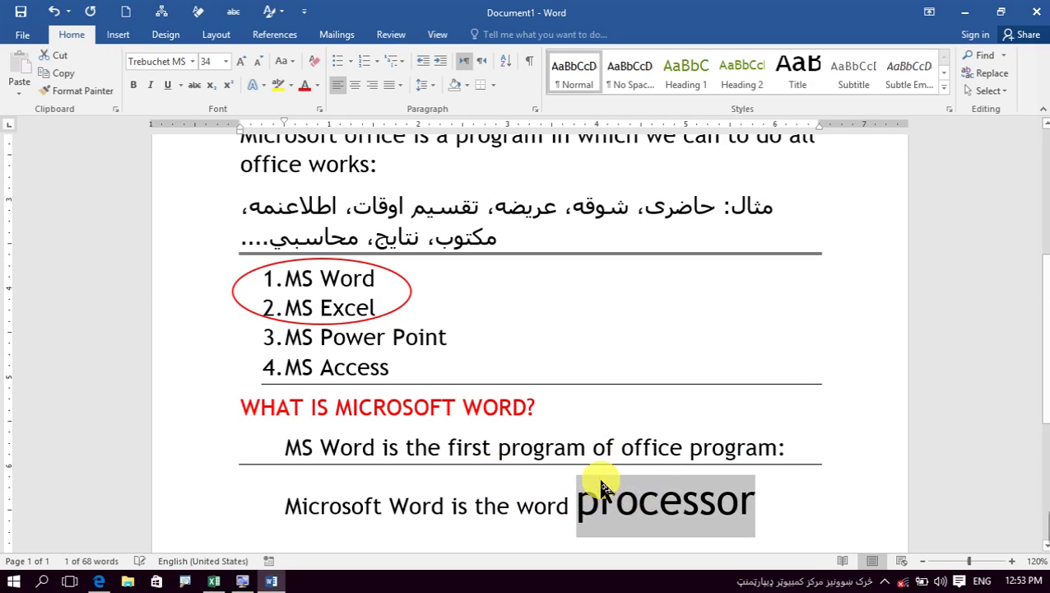
left_click(302, 85)
scroll(547, 368, "down", 2)
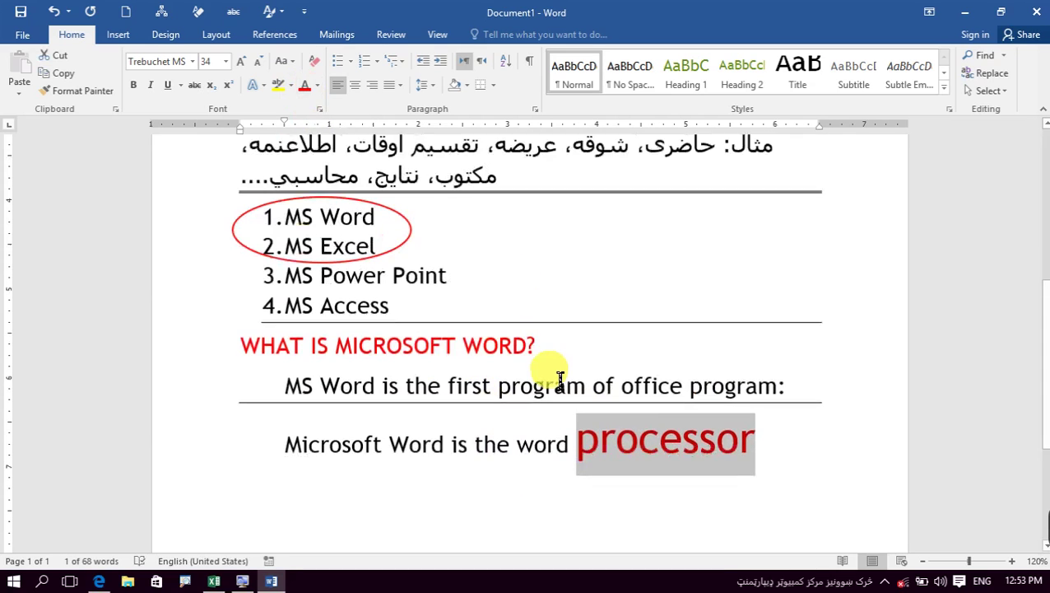
left_click(425, 474)
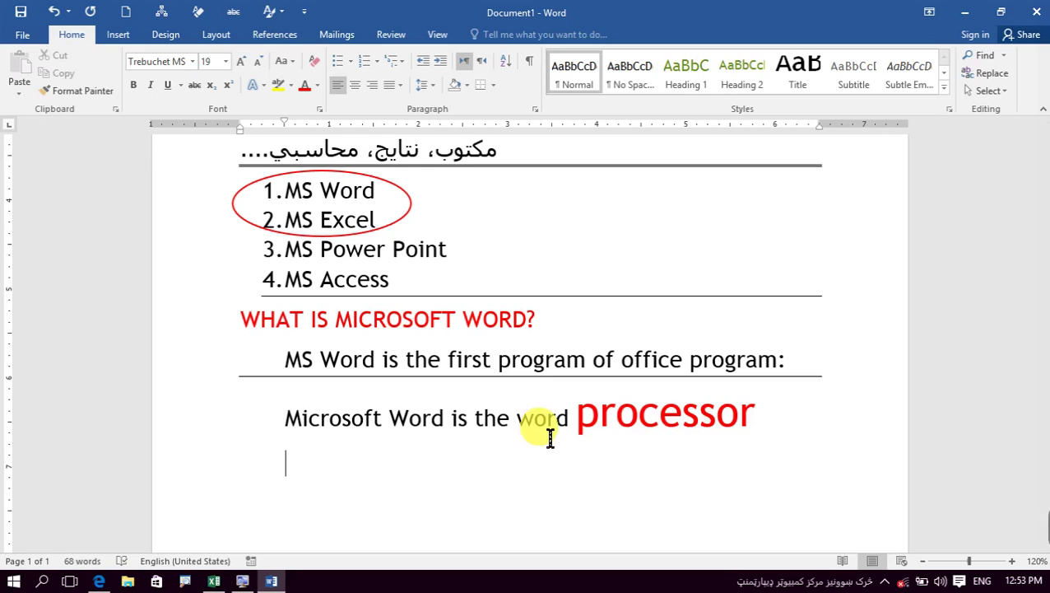
Create a numbered list with 'Spelling Error' and 'Grammar Error', ending on a fresh line.
type("1. ")
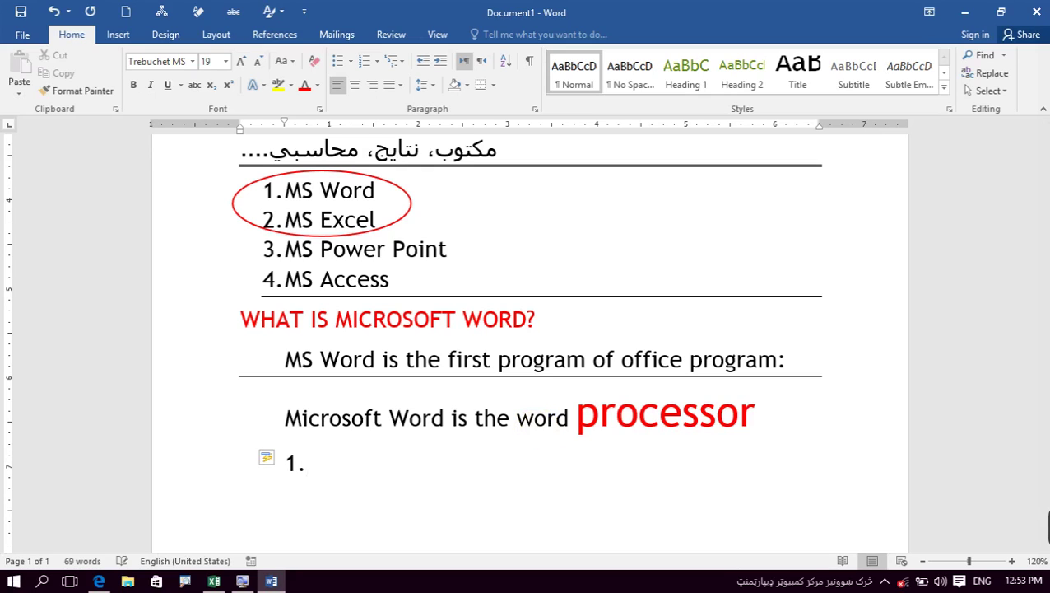
type("s")
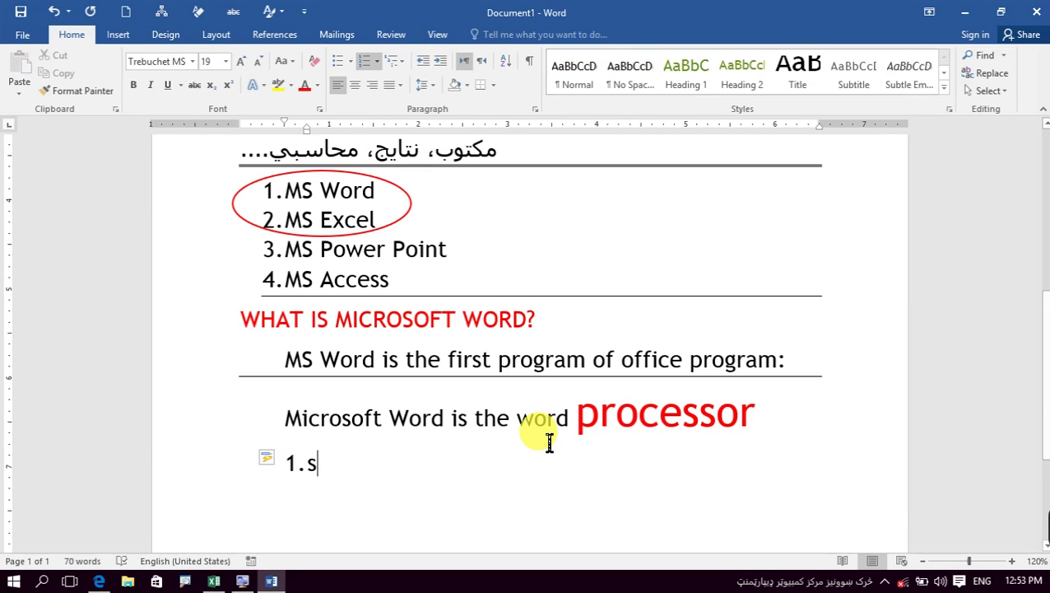
type("p")
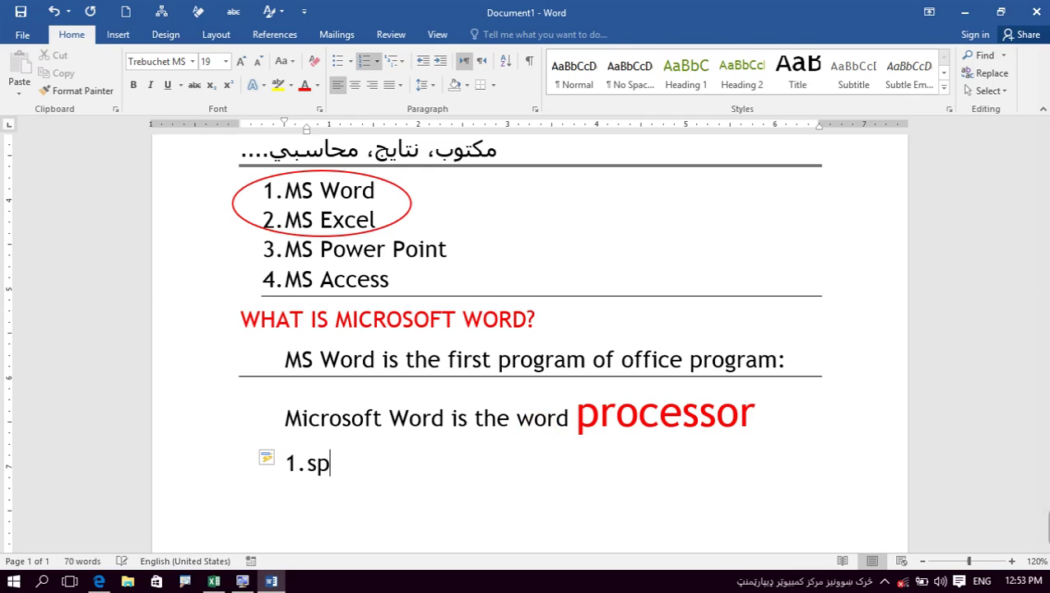
type("elling Erro")
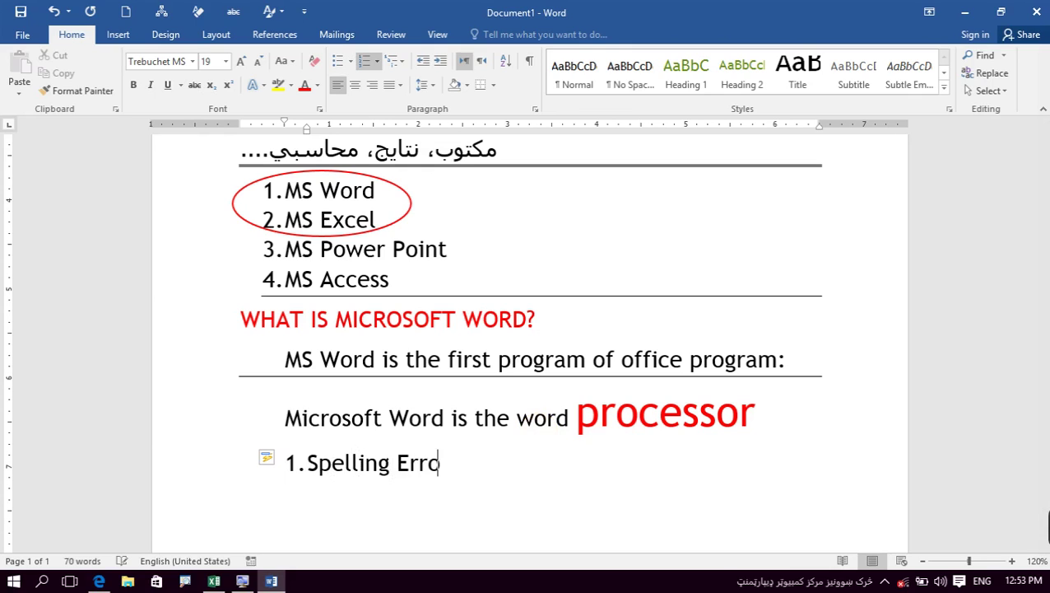
type("r")
key("Return")
type("Gramm")
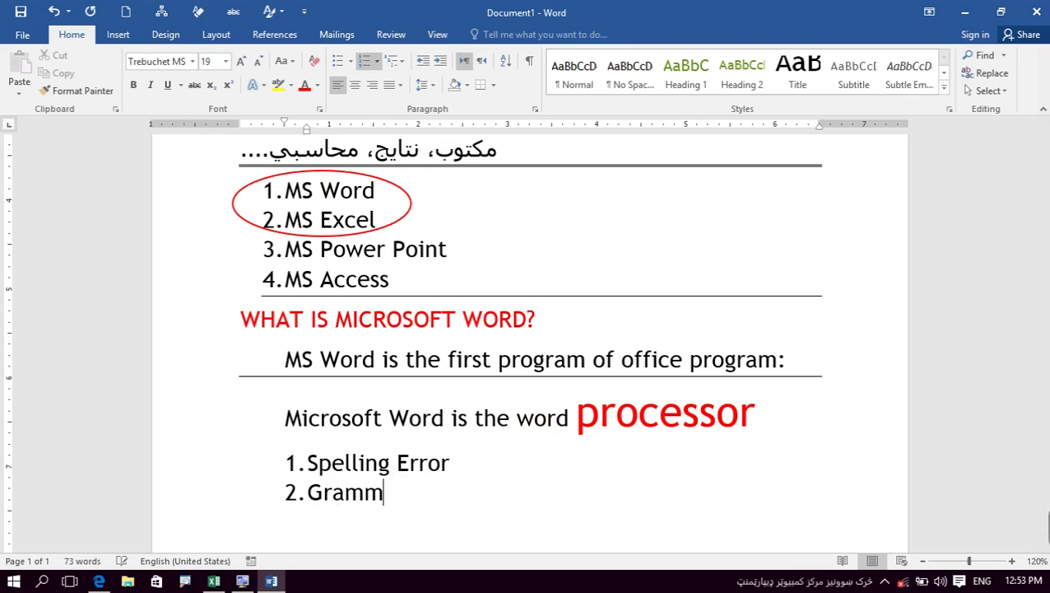
type("ar Error")
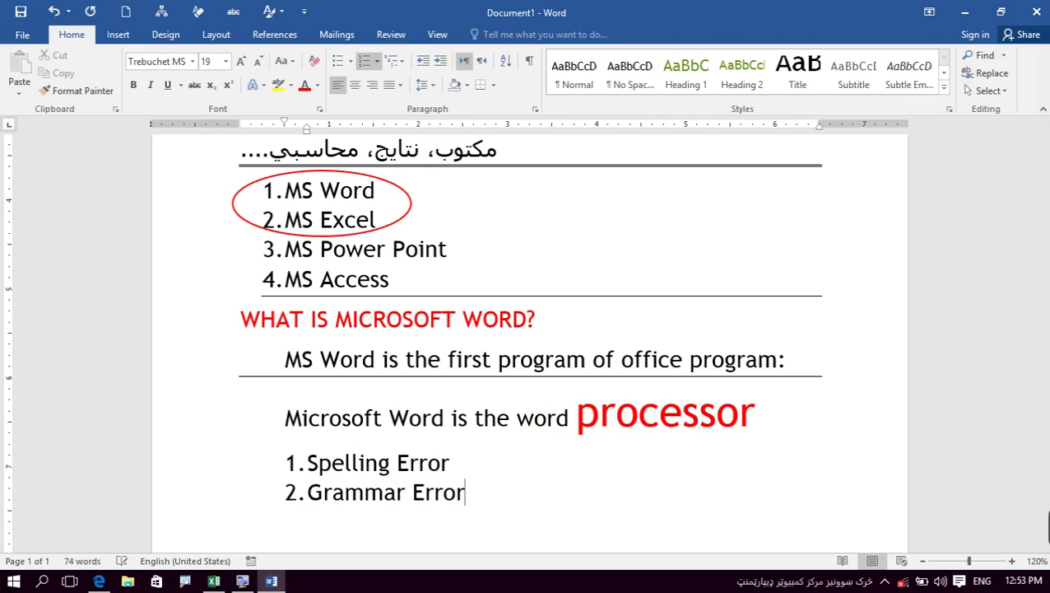
key("Return")
key("Return")
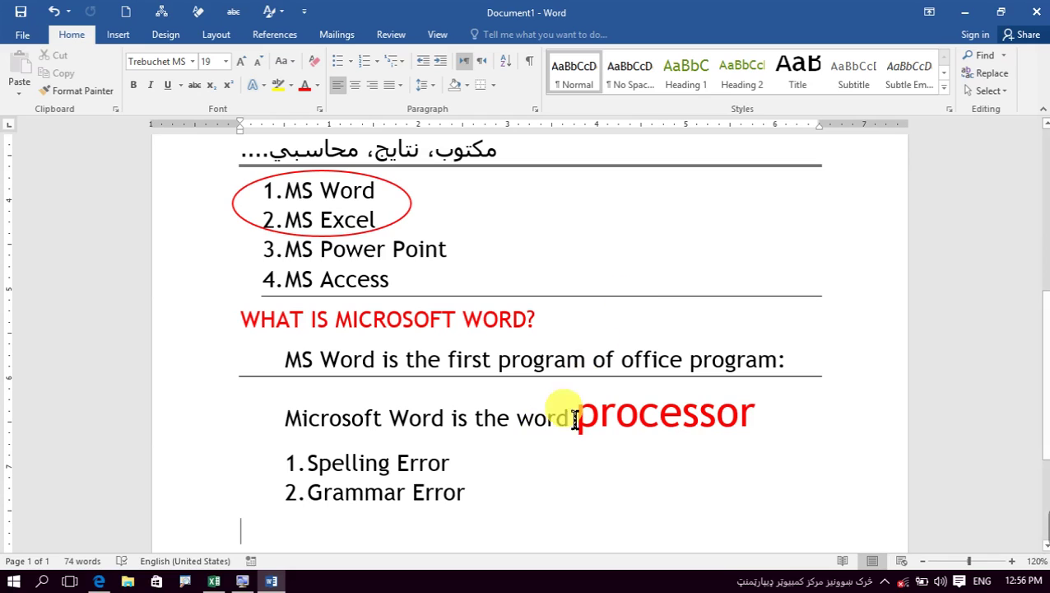
Append '--------> (Word Red line)' to Spelling Error with yellow highlight, and '-------- (Blue Line)' to Grammar Error.
left_click(532, 470)
type("-----")
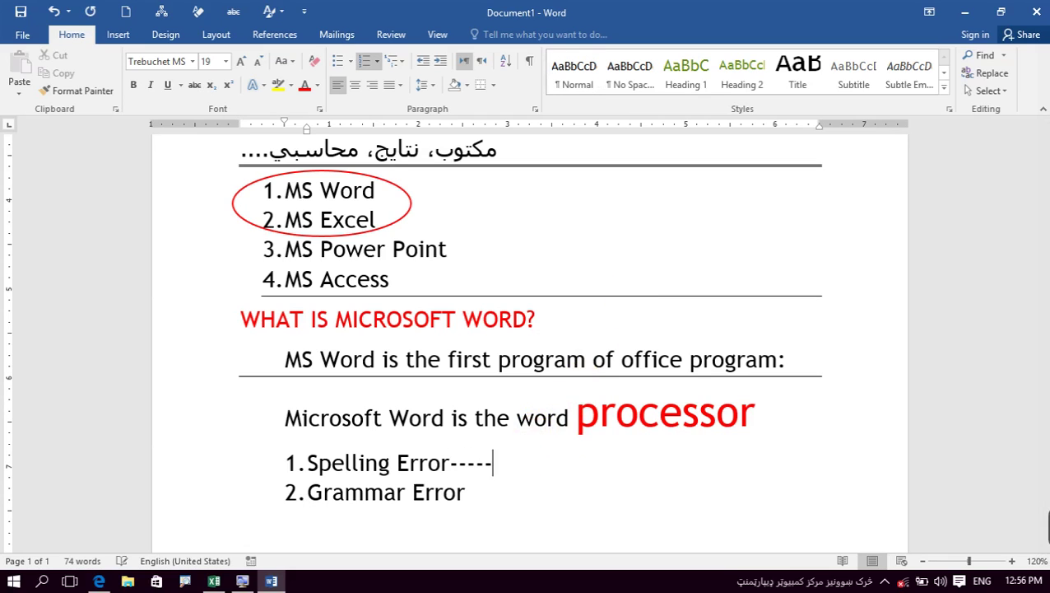
type("---")
type("> ")
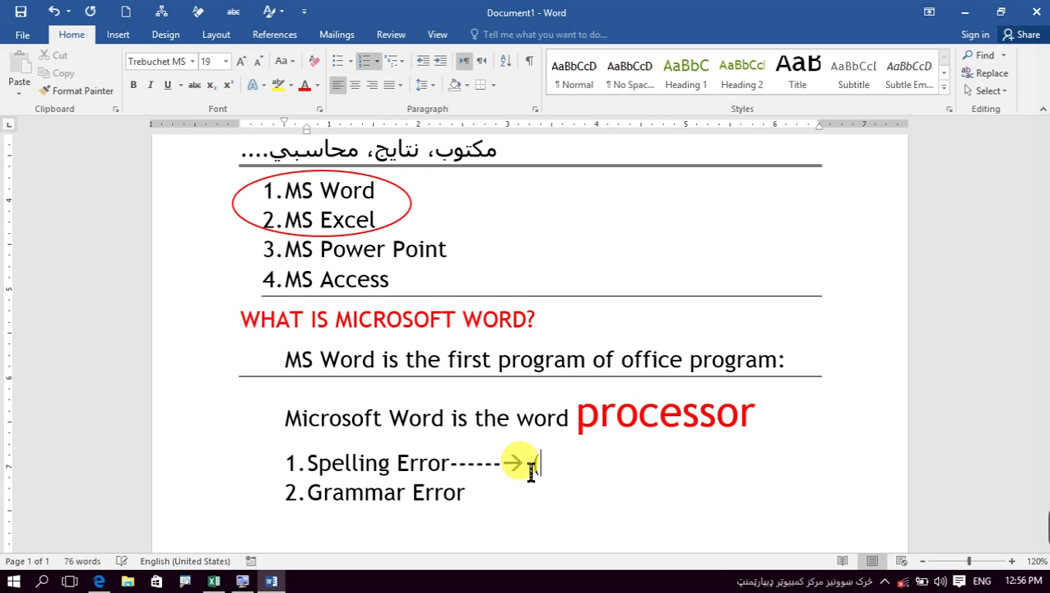
type("(Wird")
key("BackSpace")
key("BackSpace")
key("BackSpace")
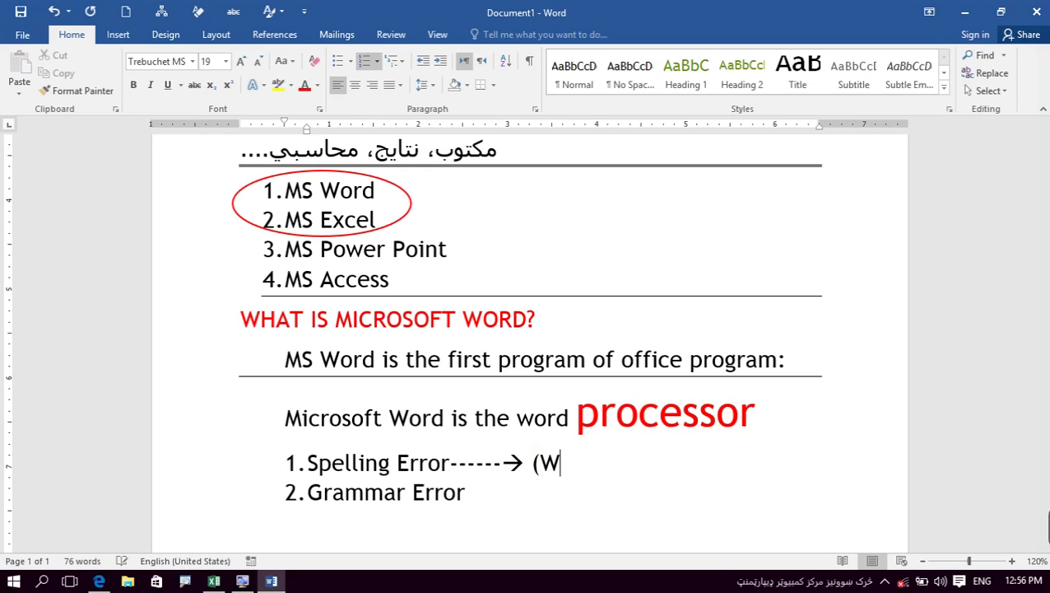
type("ord Red li")
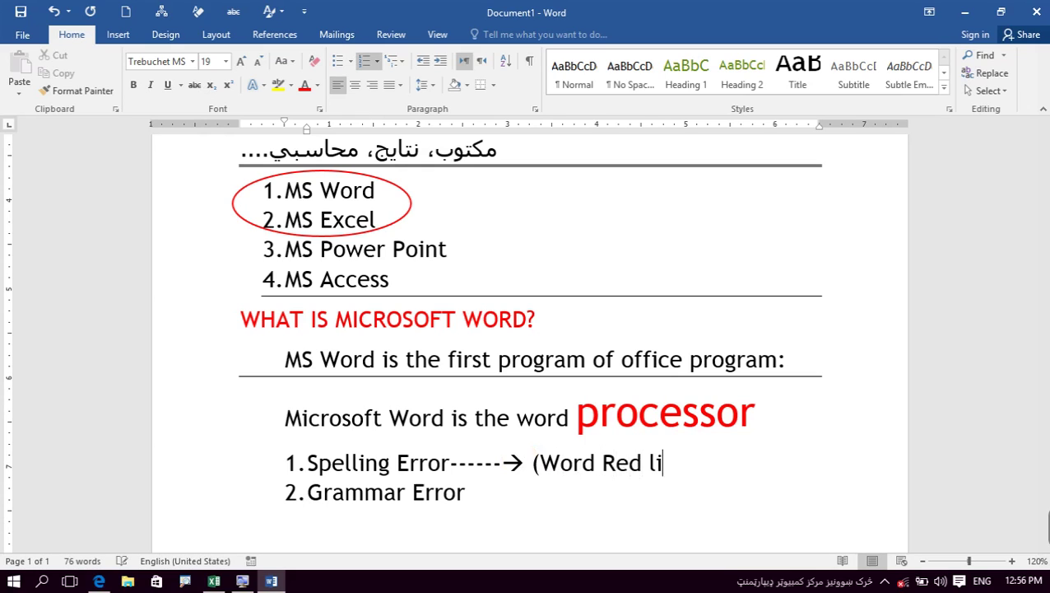
type("ne)")
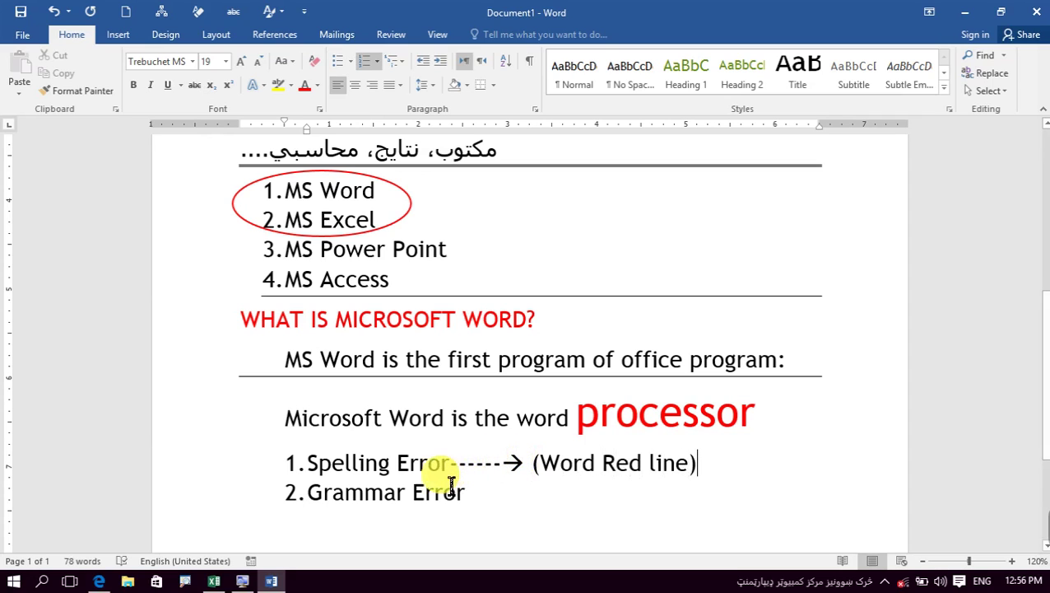
left_click_drag(539, 463, 663, 468)
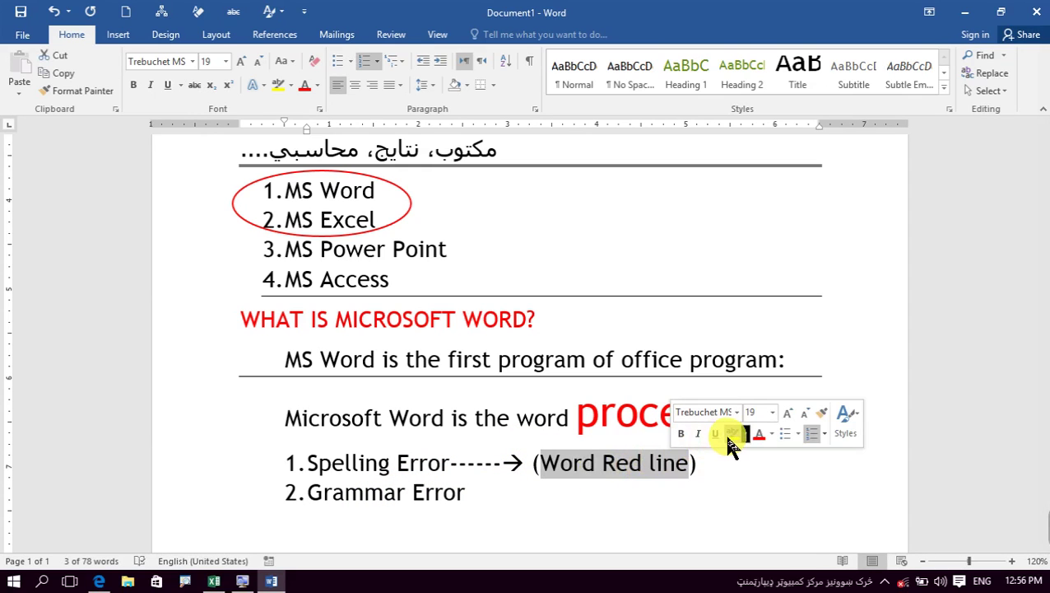
left_click(731, 439)
double_click(537, 515)
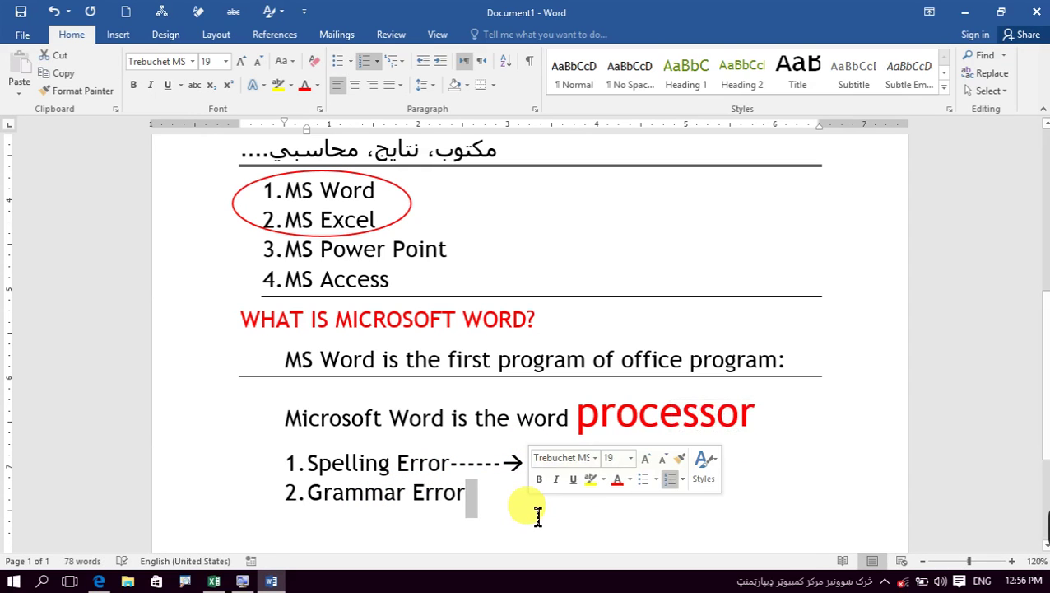
type("-----")
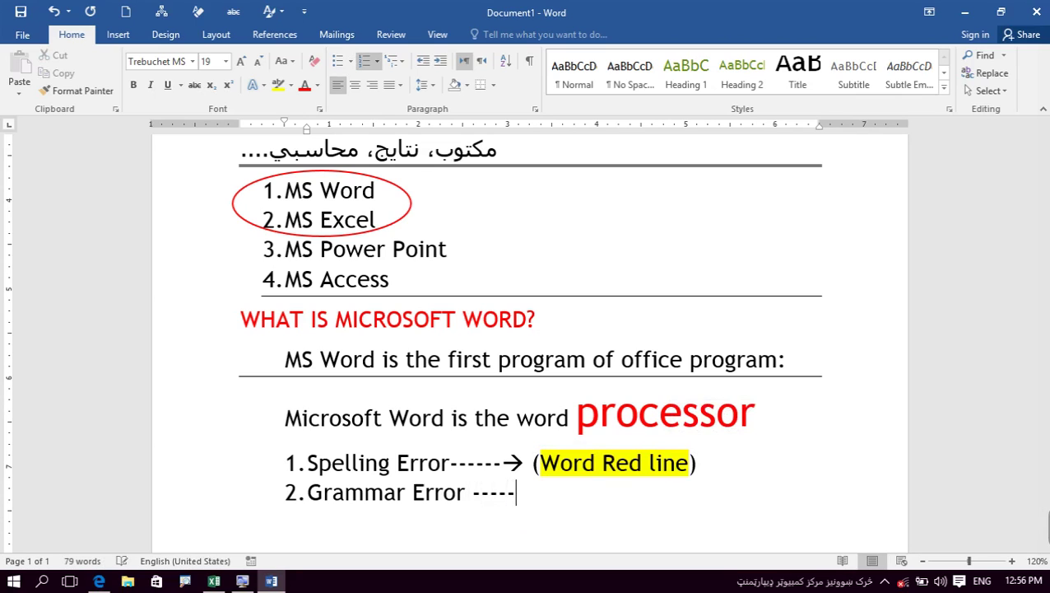
type("--- (")
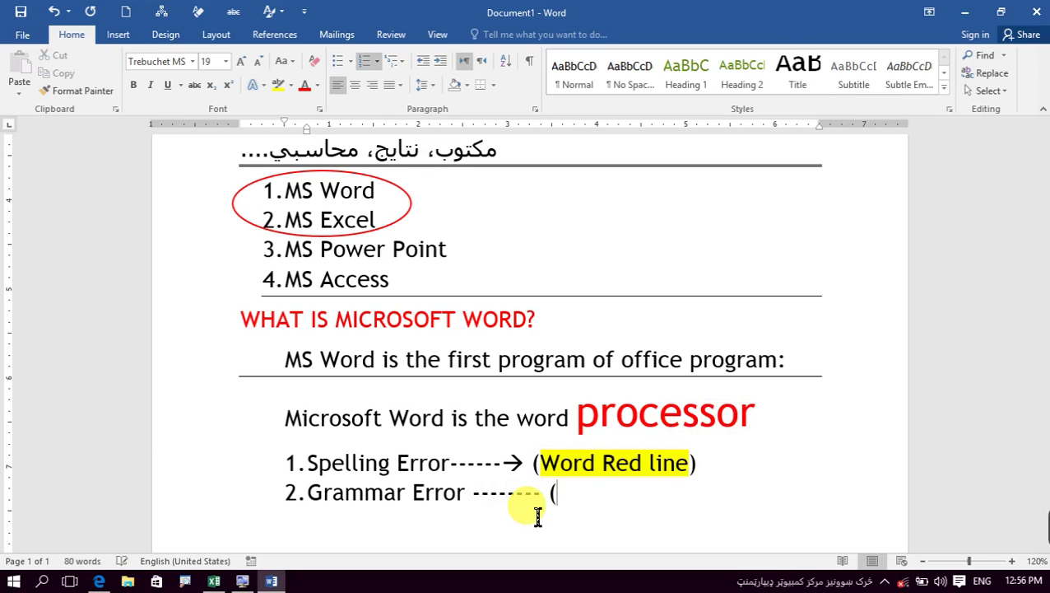
type("Blue ")
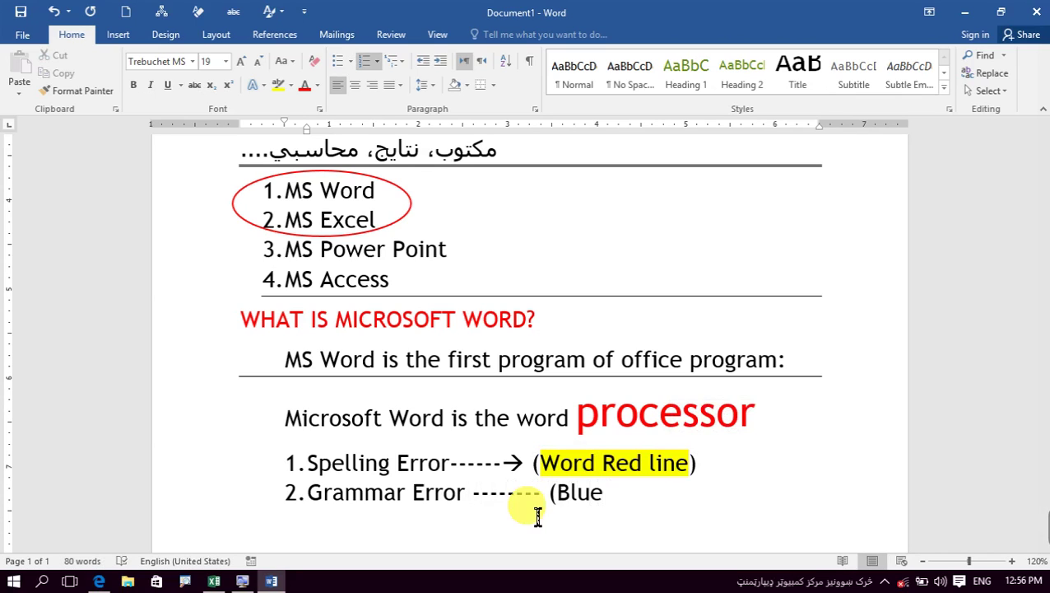
type("Line")
type(")")
Highlight 'Blue Line' yellow and add an un-numbered empty line below the list.
key("Return")
key("BackSpace")
key("BackSpace")
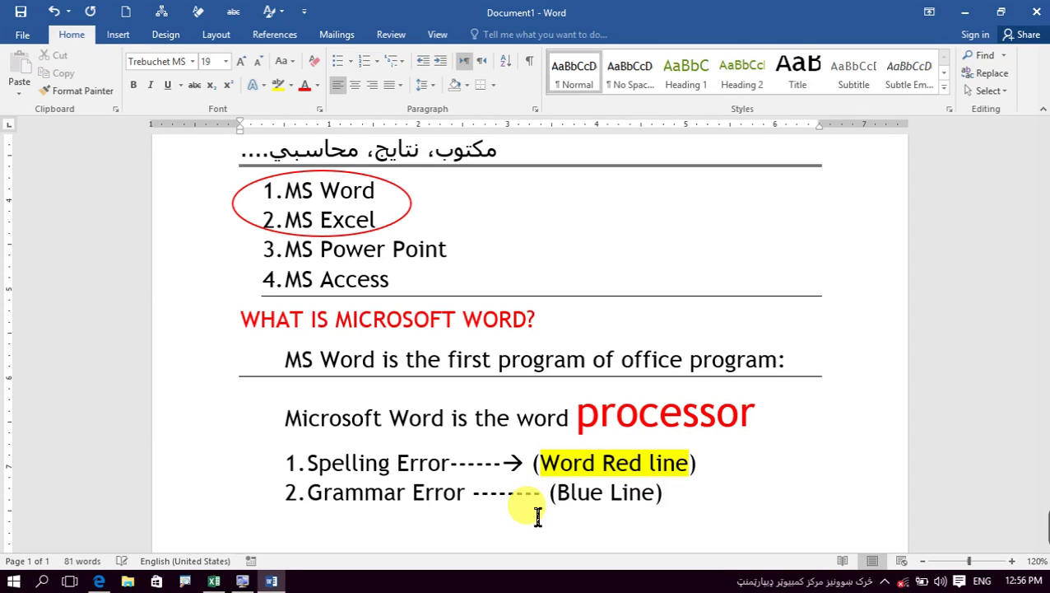
left_click_drag(558, 499, 663, 509)
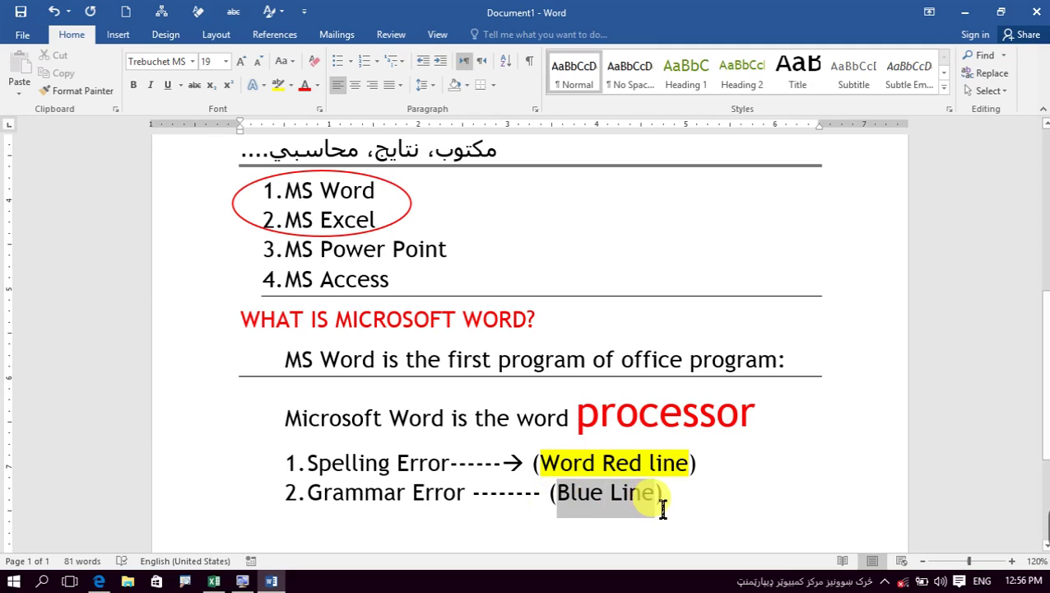
left_click(719, 479)
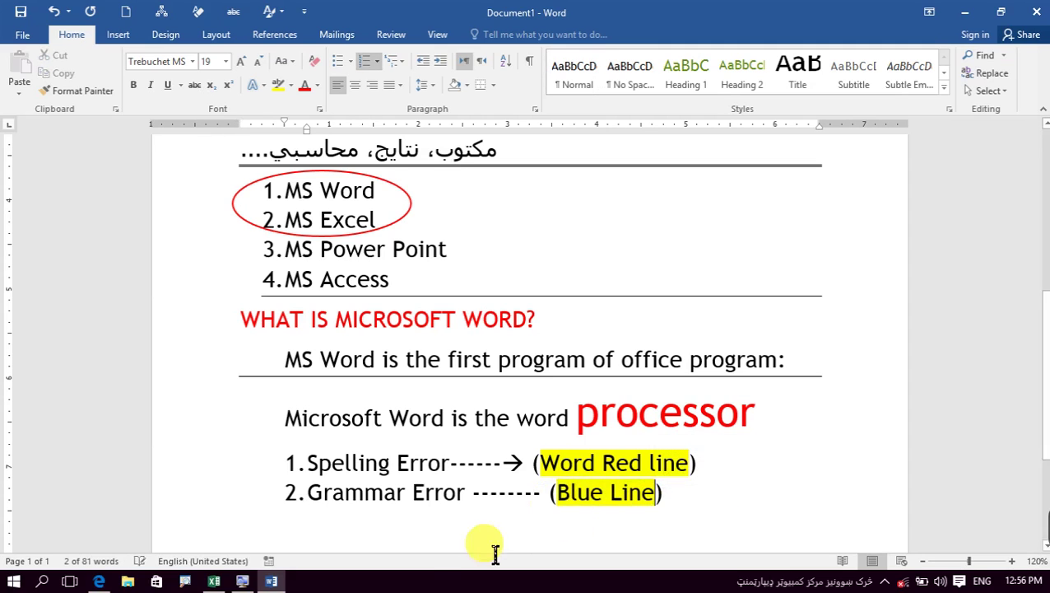
left_click(420, 535)
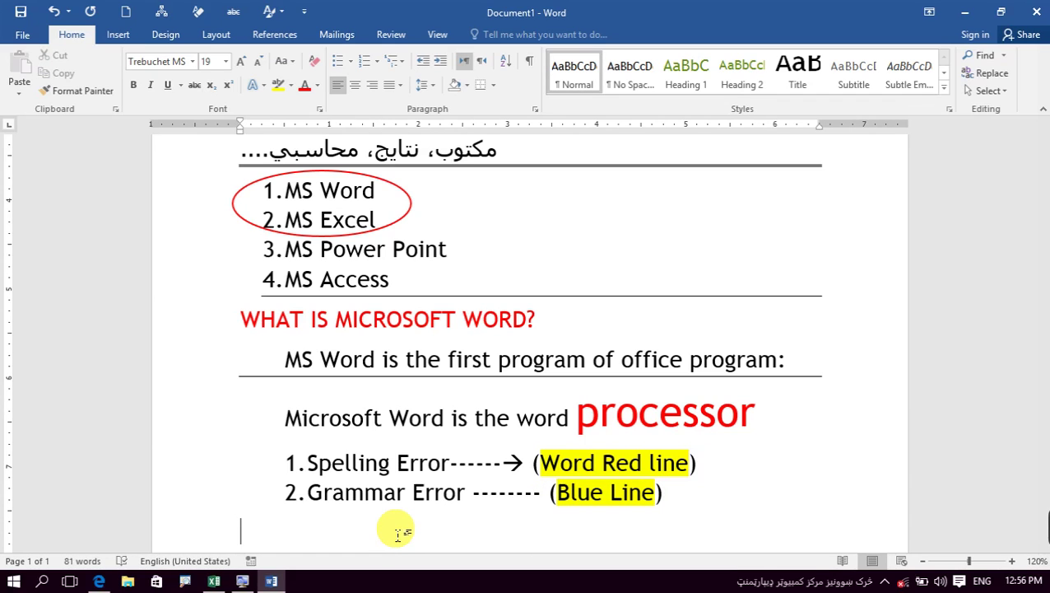
Type 'Microsoft word is one of Microsoft office program which is use to for Documenation:'.
type("Microsof")
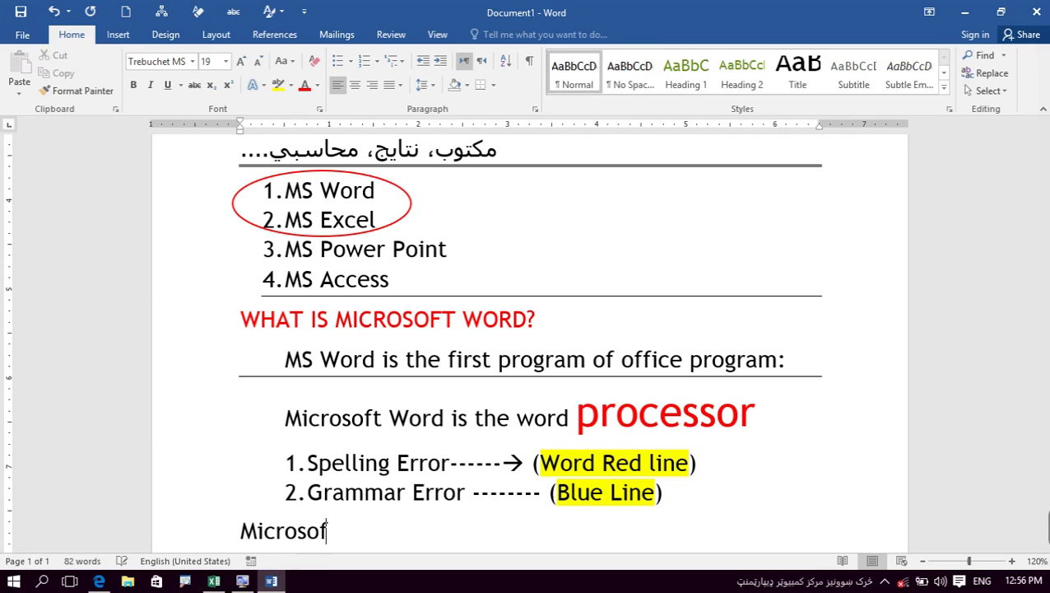
type("t word is t")
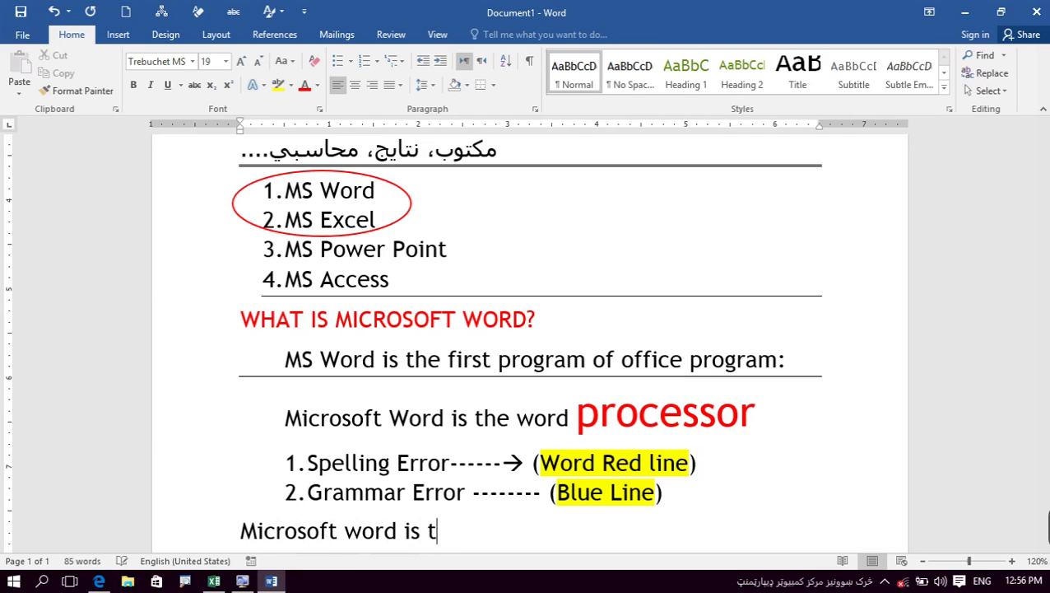
key("BackSpace")
type("one o")
key("BackSpace")
type("of Microos")
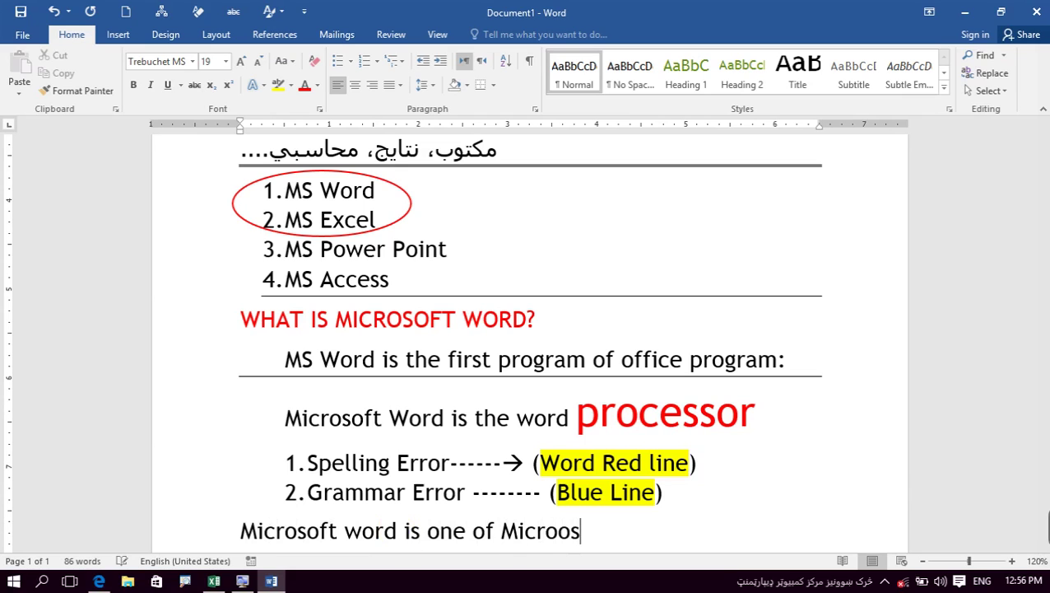
key("BackSpace")
key("BackSpace")
type("soft off")
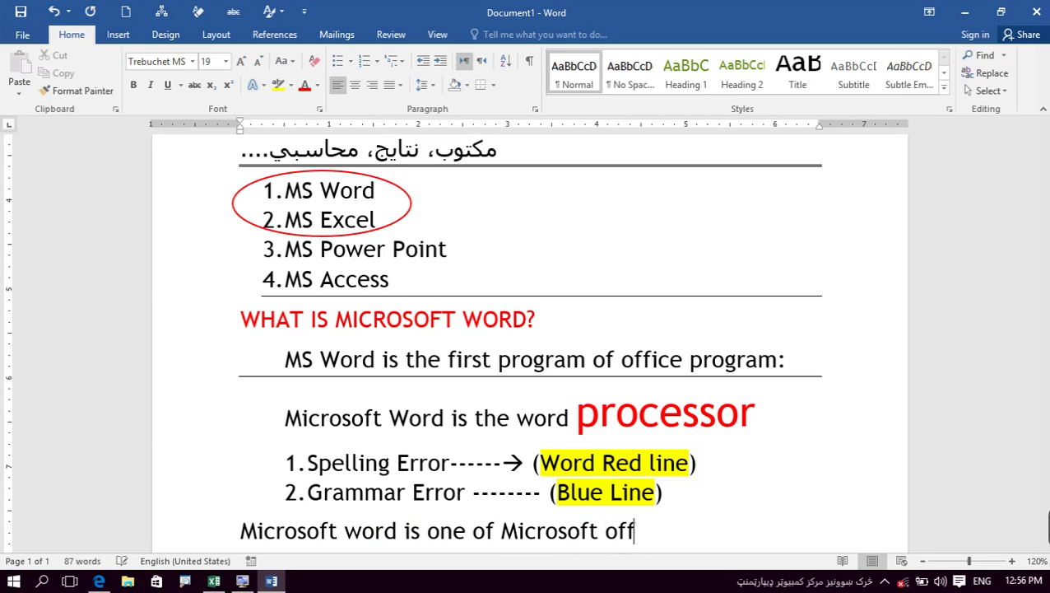
type("ice program ")
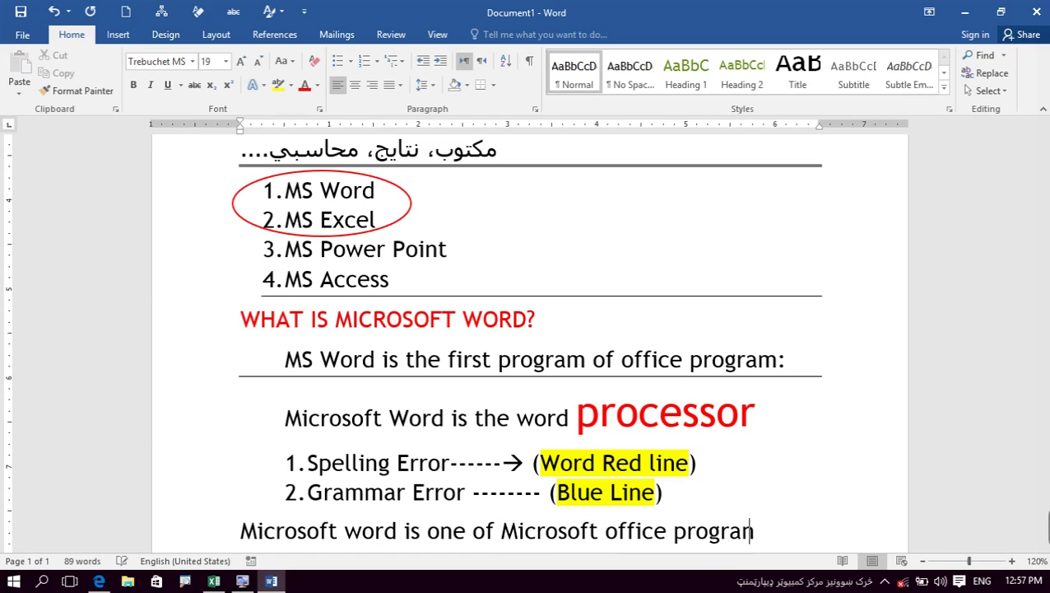
type("which i")
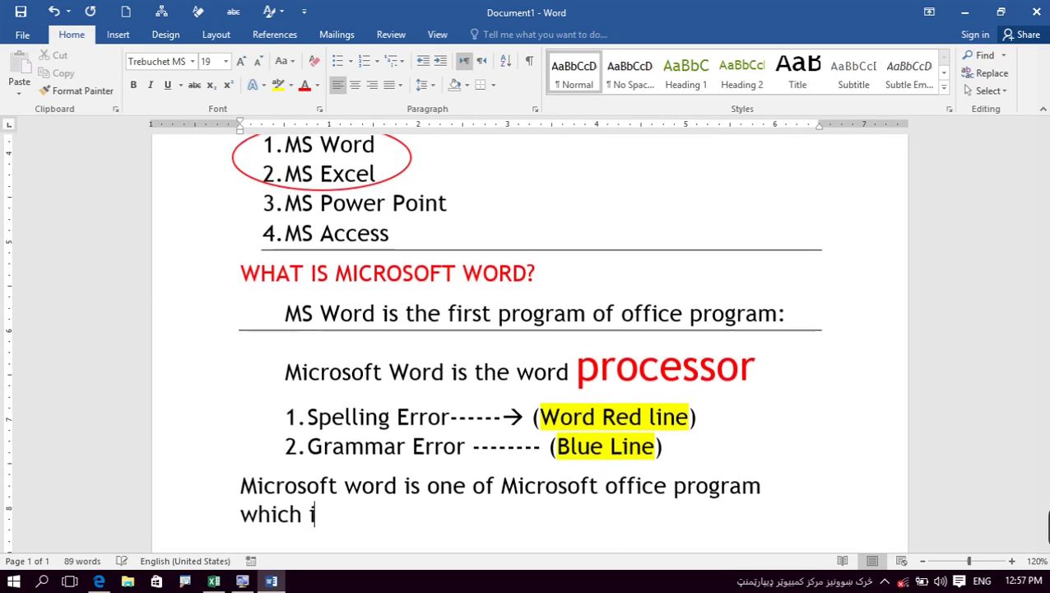
type("s use to fo")
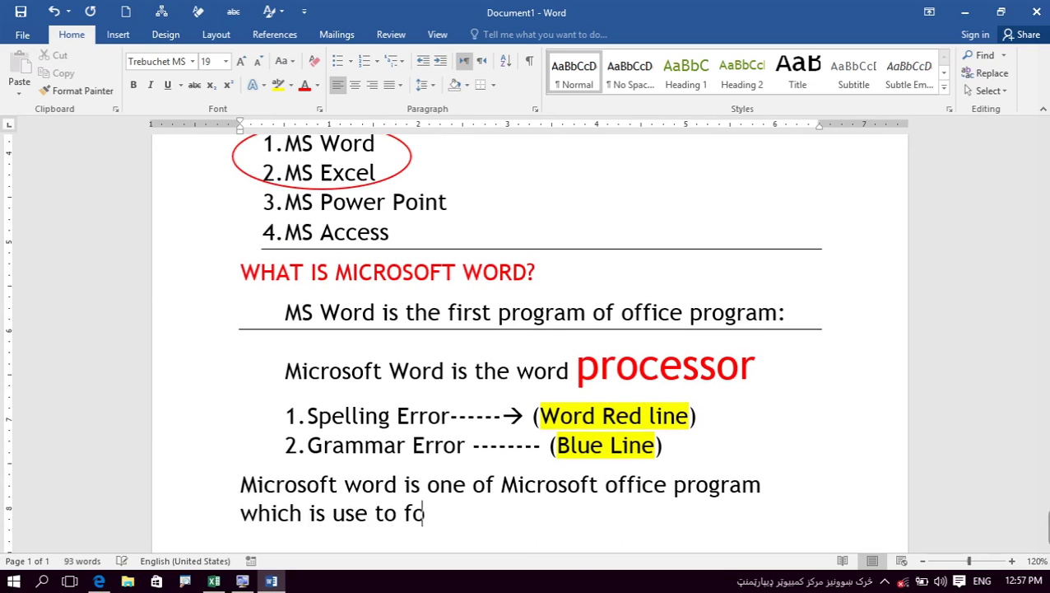
type("r Douc")
key("BackSpace")
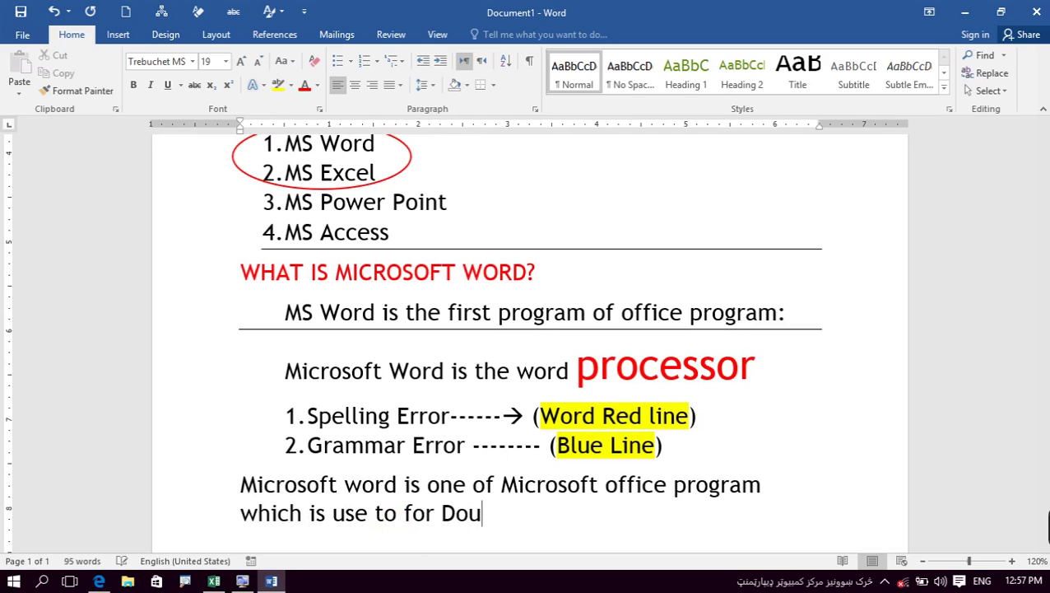
key("BackSpace")
type("cumet")
key("BackSpace")
type("n")
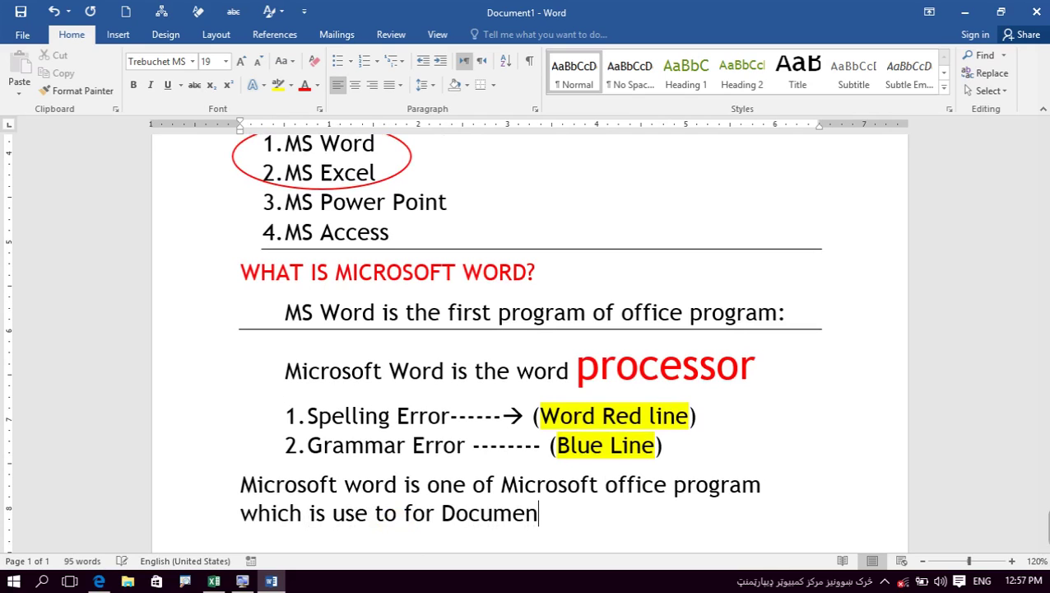
type("ation")
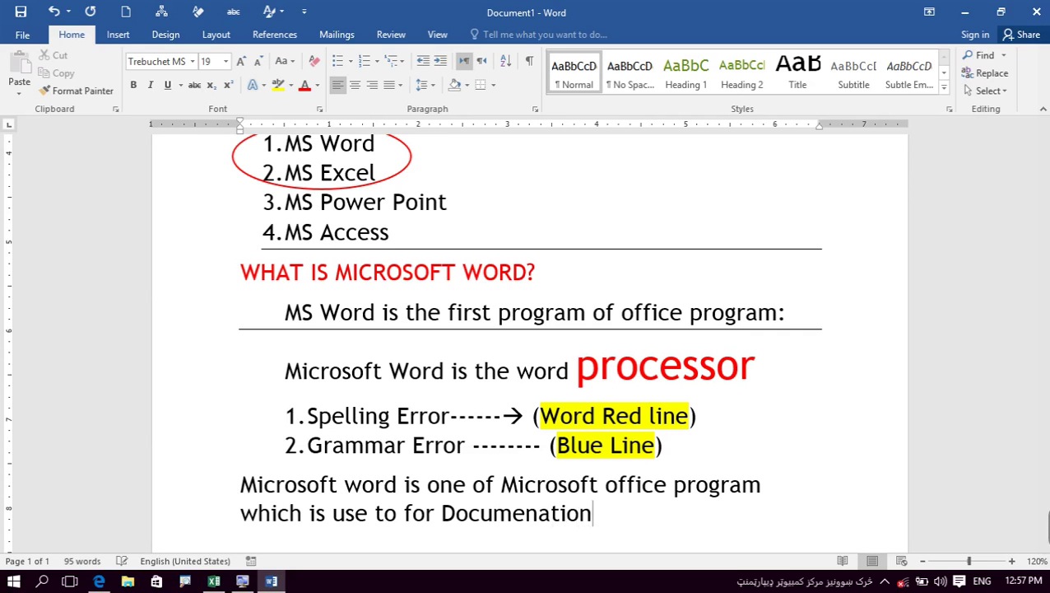
type(":")
key("Return")
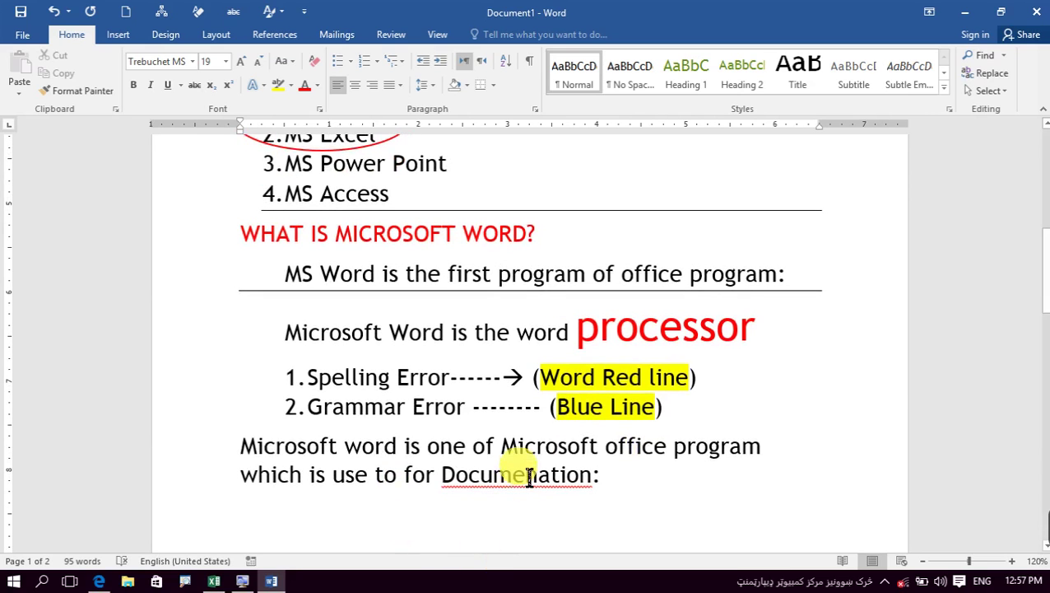
Correct the misspelled 'Documenation' to 'Documentation' using the spelling suggestion.
right_click(517, 455)
left_click(473, 445)
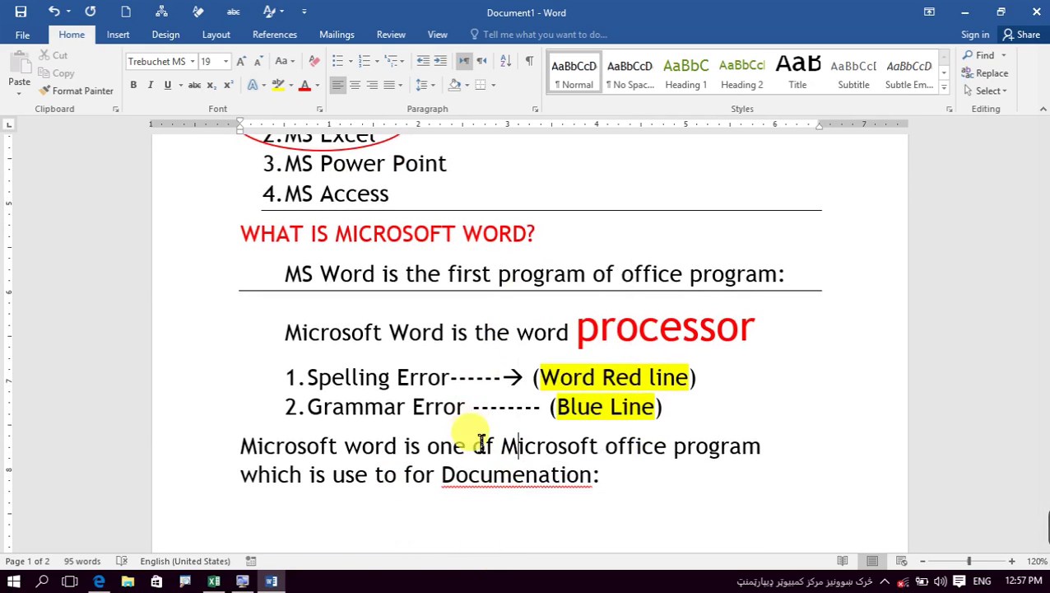
right_click(517, 486)
left_click(597, 382)
Add 'Exampoe: Book, Chapter, Magazine, Report, New paper, Story, Article.....' and insert a page break.
left_click(404, 531)
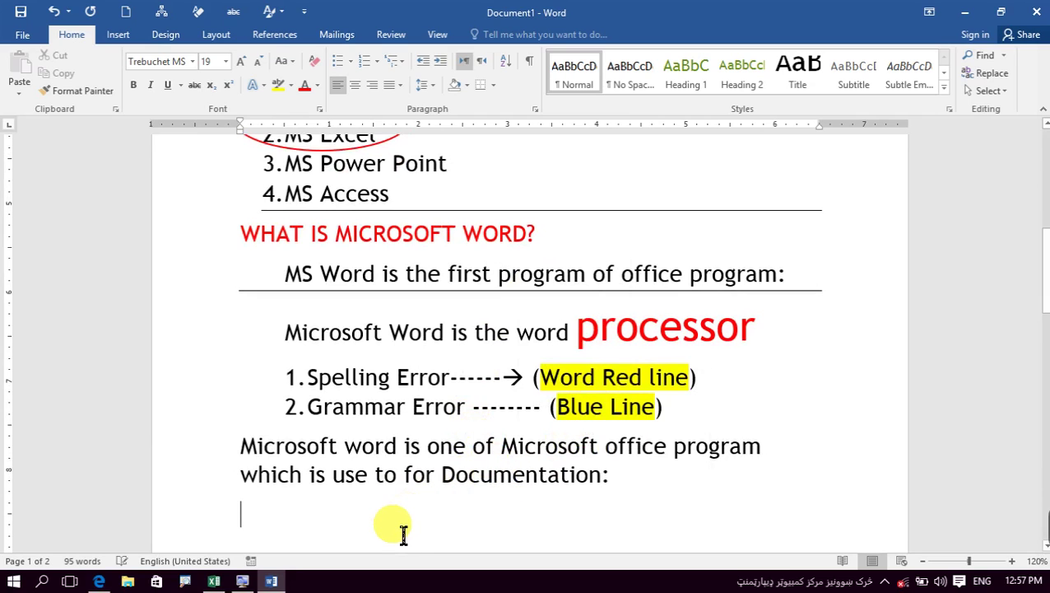
type("exampoe")
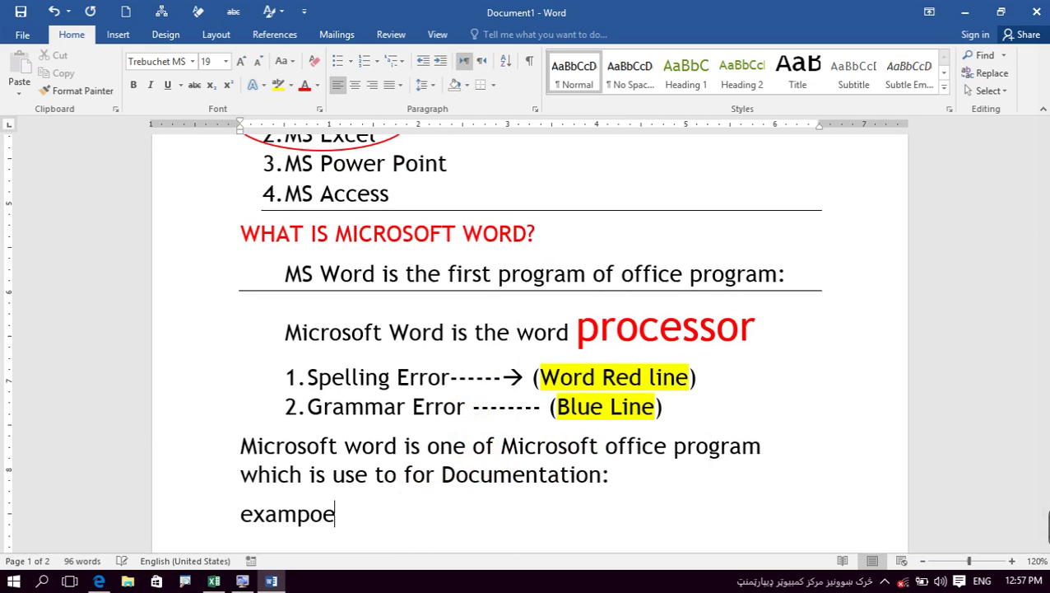
type(": ")
type("Bo")
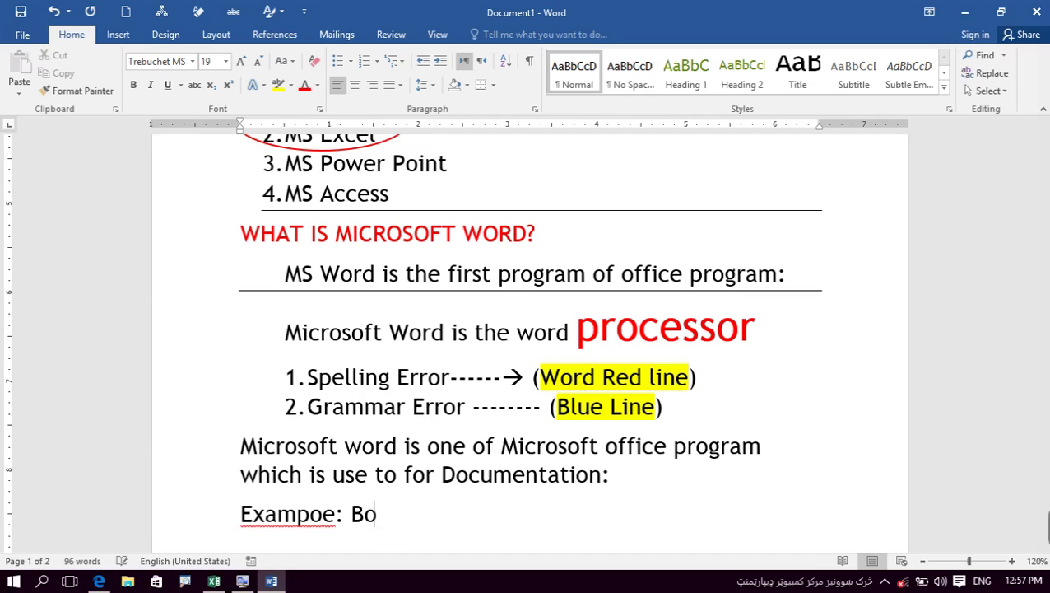
type("ok, Chp")
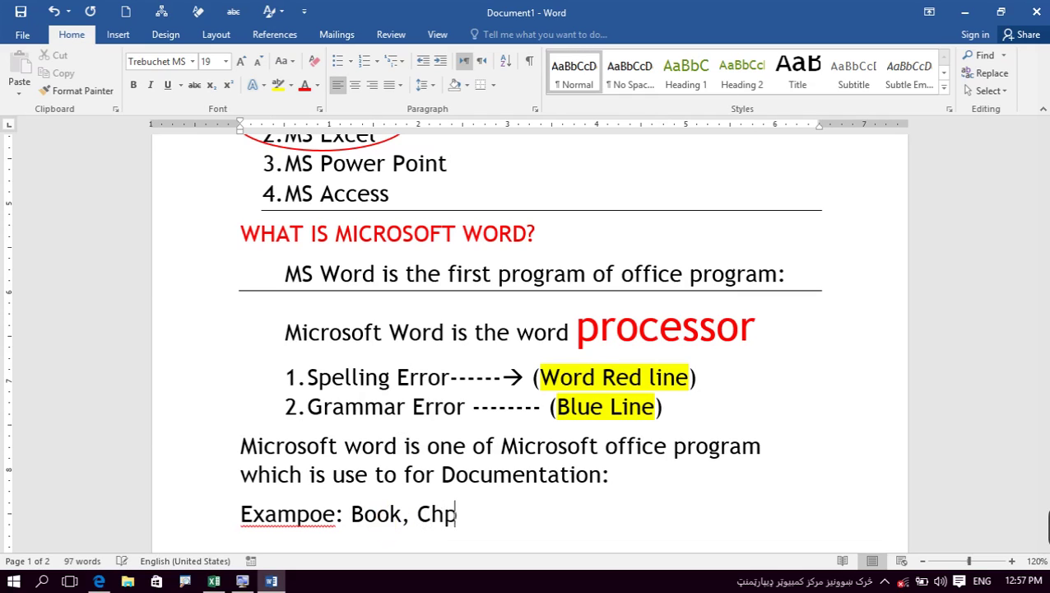
type("ater,")
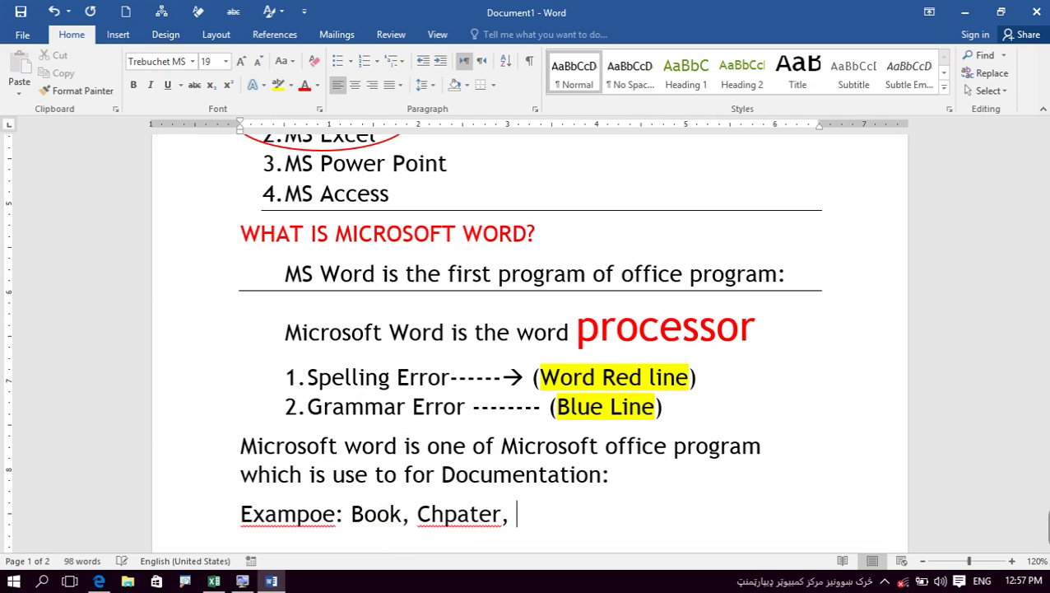
key("BackSpace")
key("BackSpace")
key("BackSpace")
key("BackSpace")
key("BackSpace")
type("at")
key("BackSpace")
key("BackSpace")
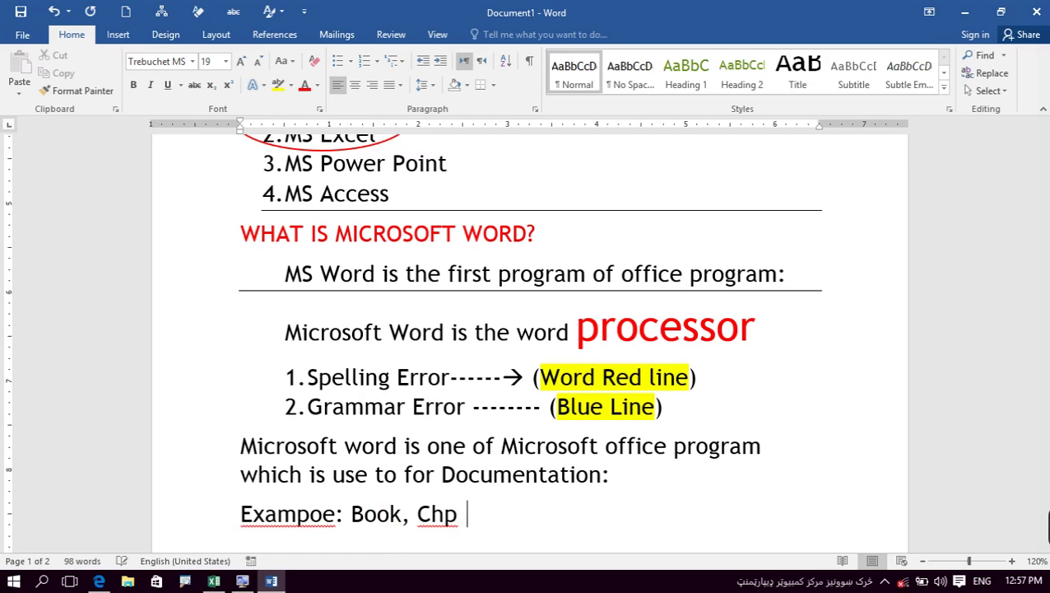
key("BackSpace")
key("BackSpace")
key("BackSpace")
type("hap")
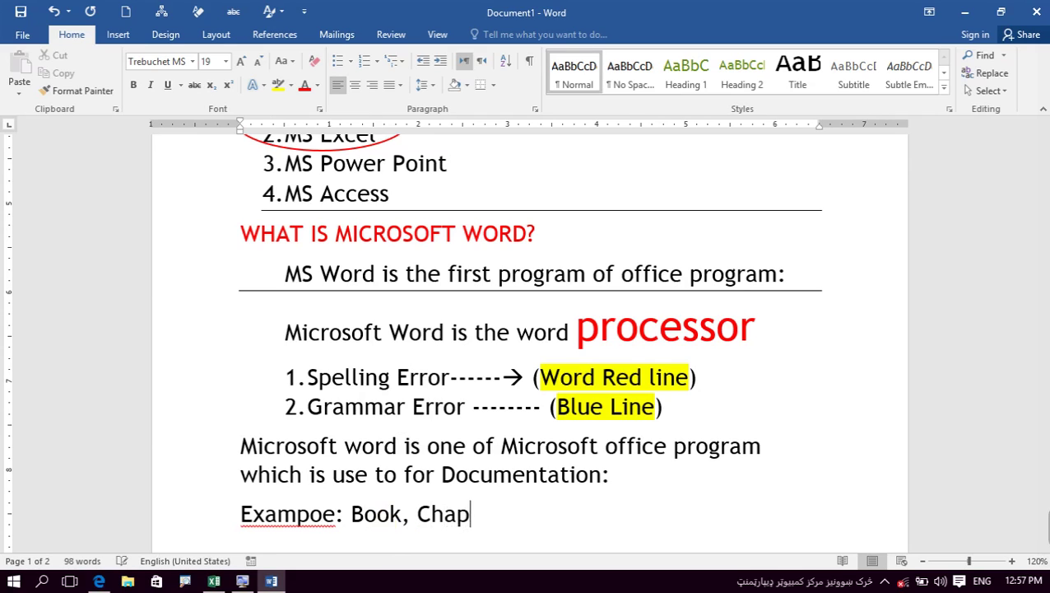
type("ter,")
type(" Maga")
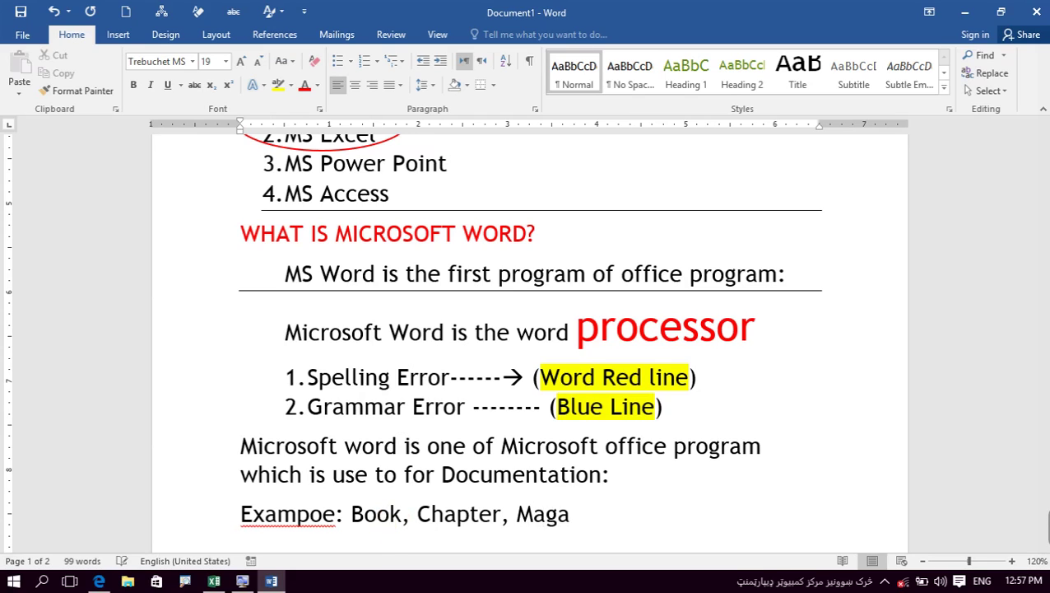
type("zine, ")
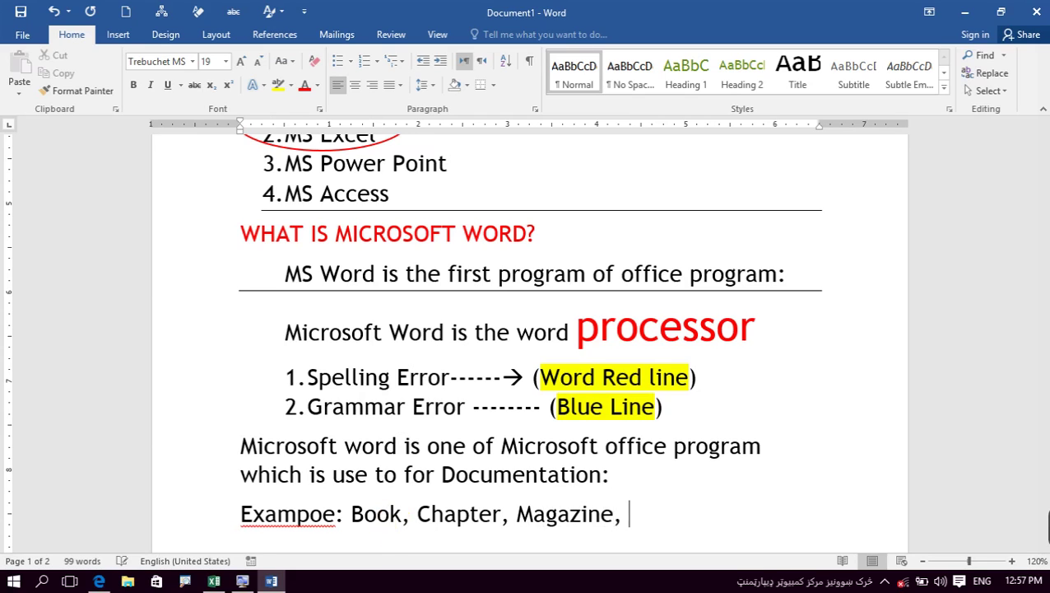
type("Report, ")
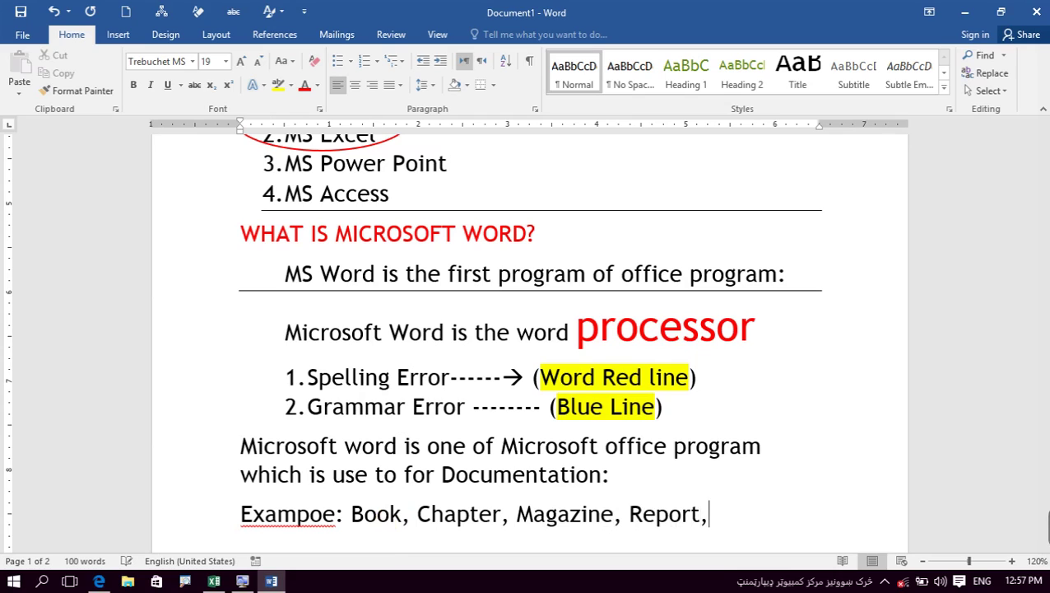
type("New pa")
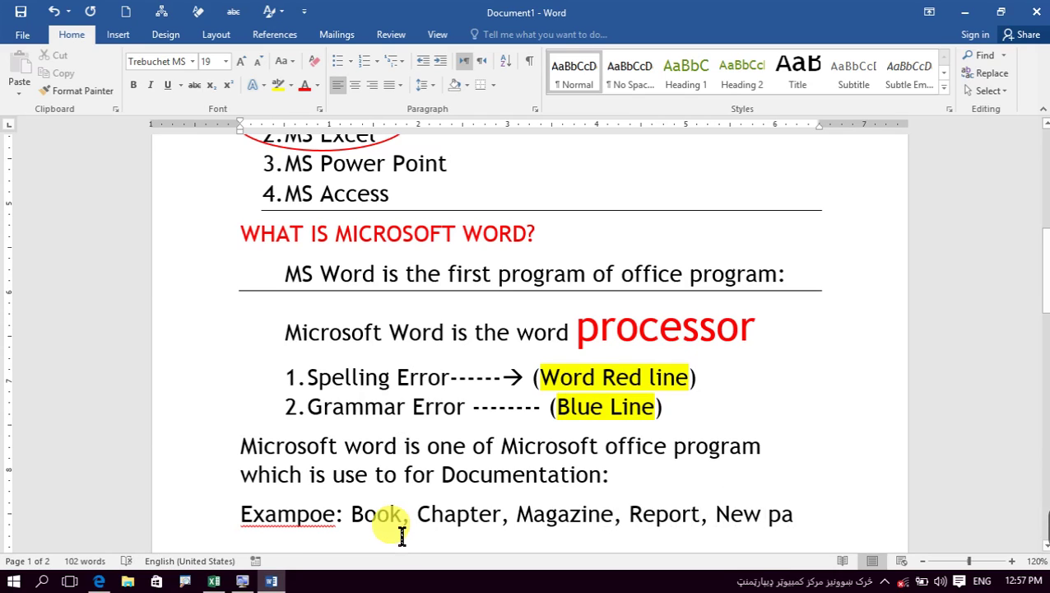
type("per,")
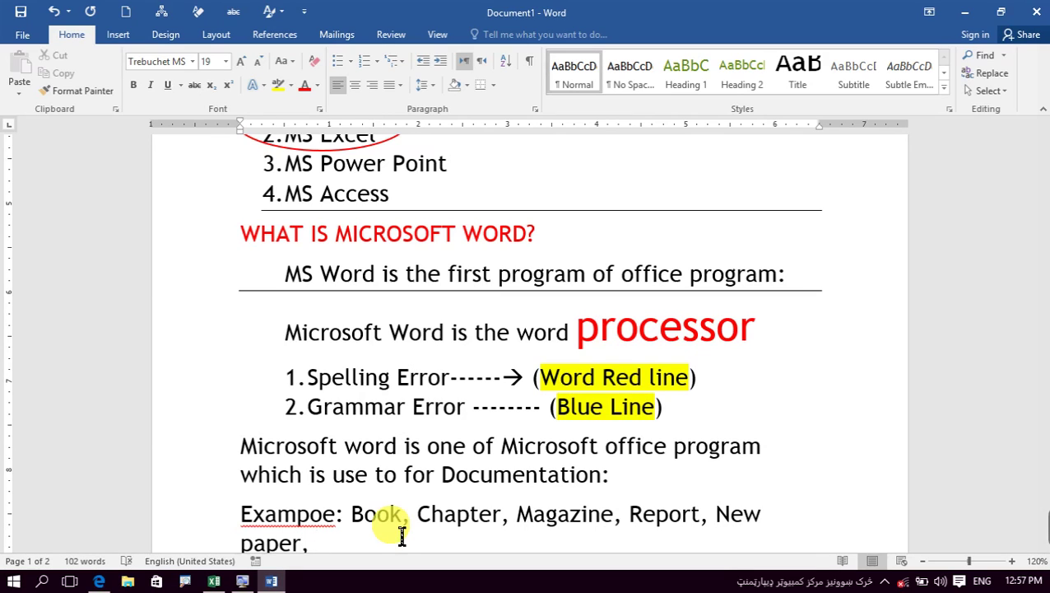
type(" S")
type("tory, A")
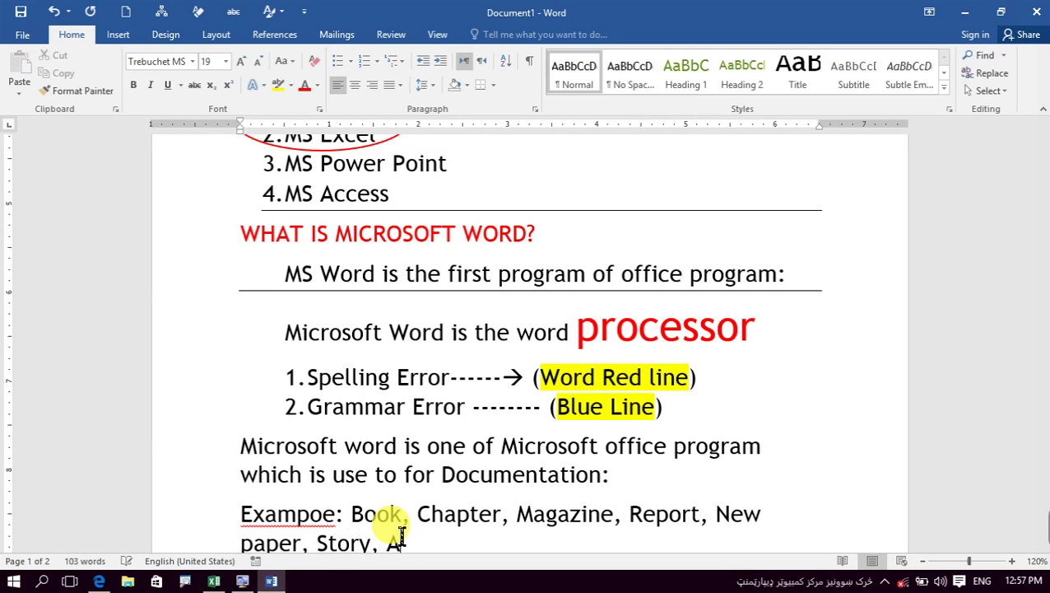
type("rticle")
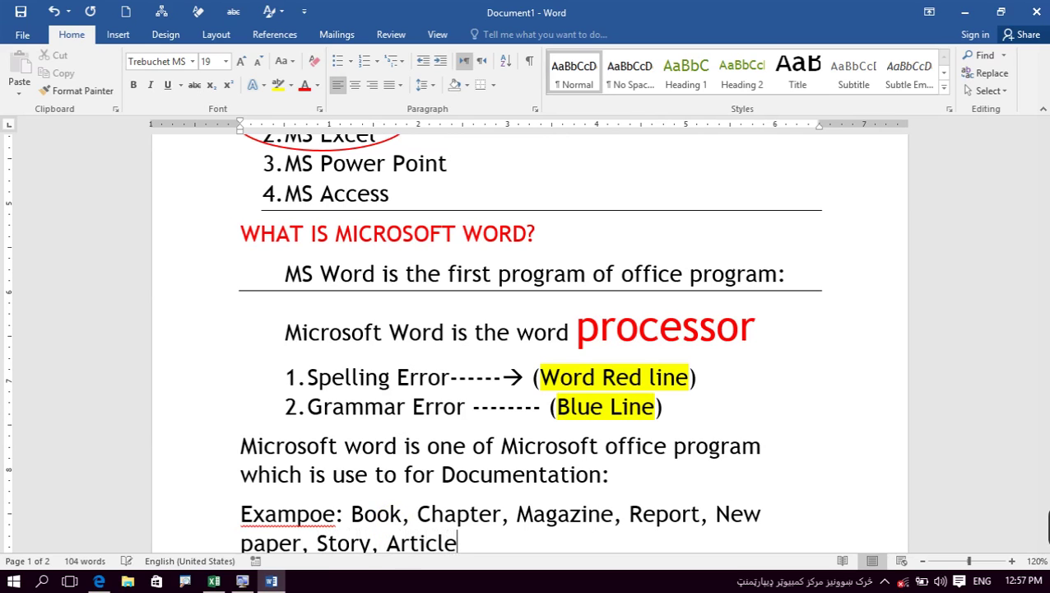
type(".....")
key("ctrl+Return")
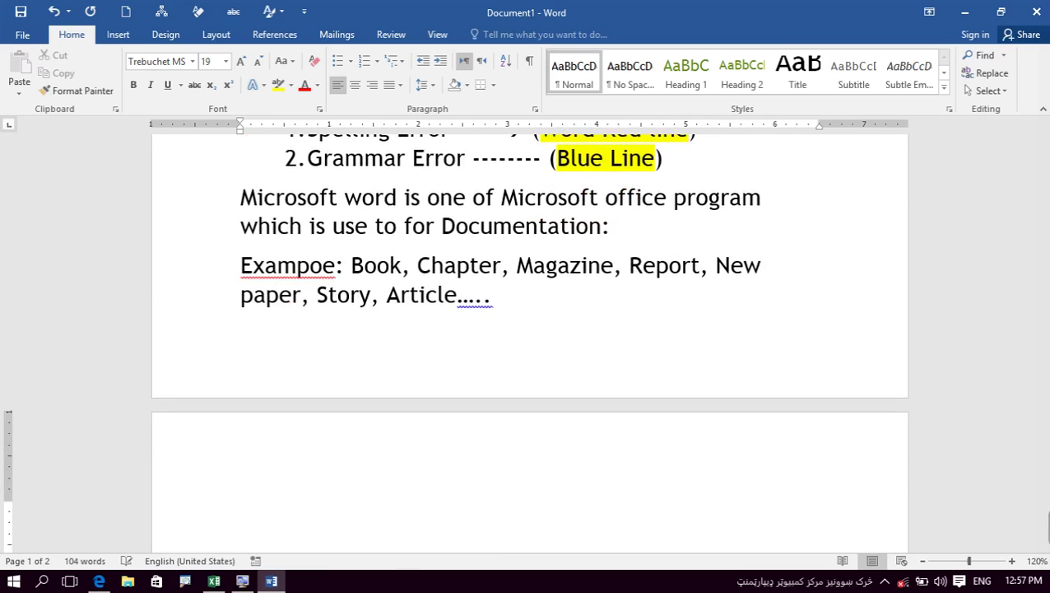
Correct the misspelled 'Exampoe' to 'Example' via the spelling suggestion.
scroll(416, 502, "down", 2)
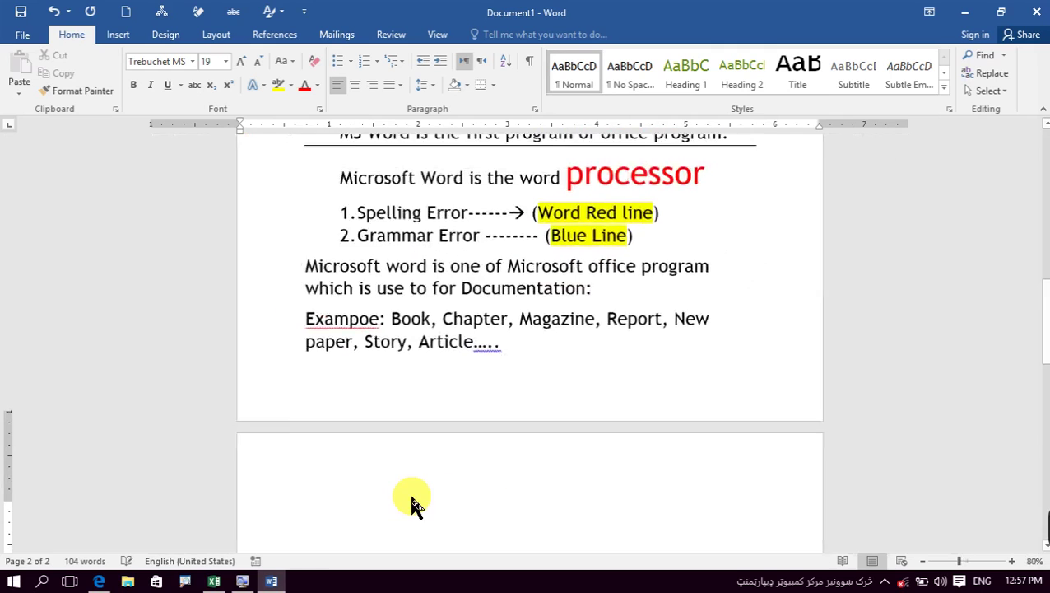
scroll(420, 504, "down", 2)
right_click(392, 350)
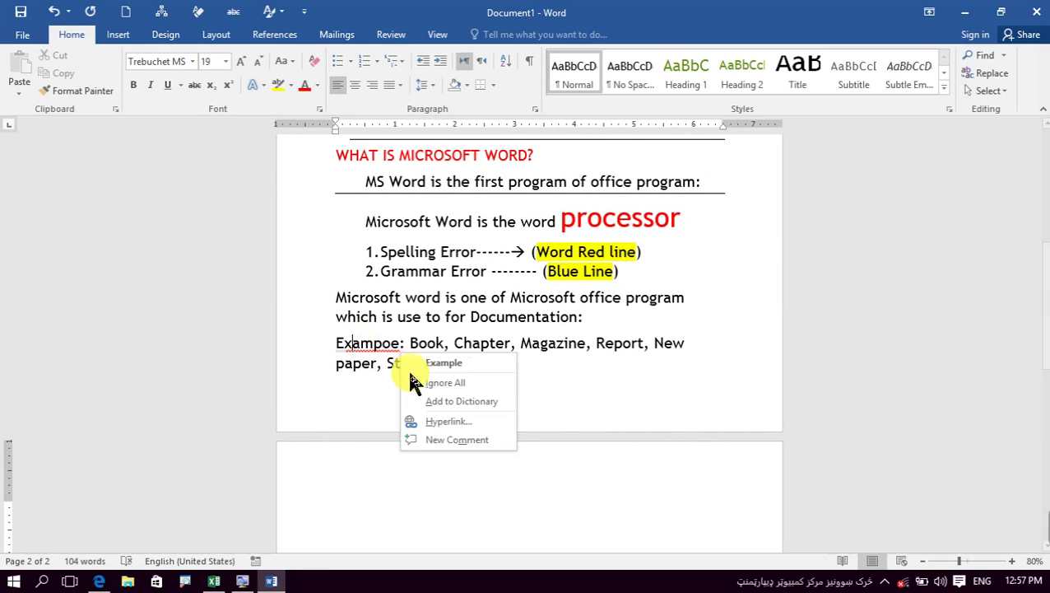
left_click(433, 360)
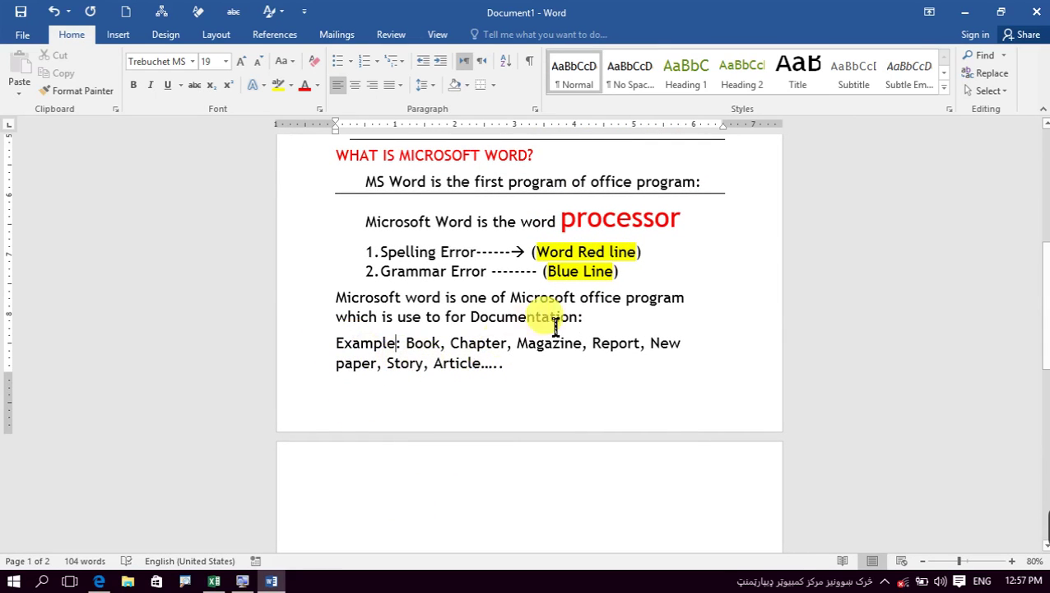
Colour the word 'Documentation' red.
double_click(521, 321)
left_click(520, 321)
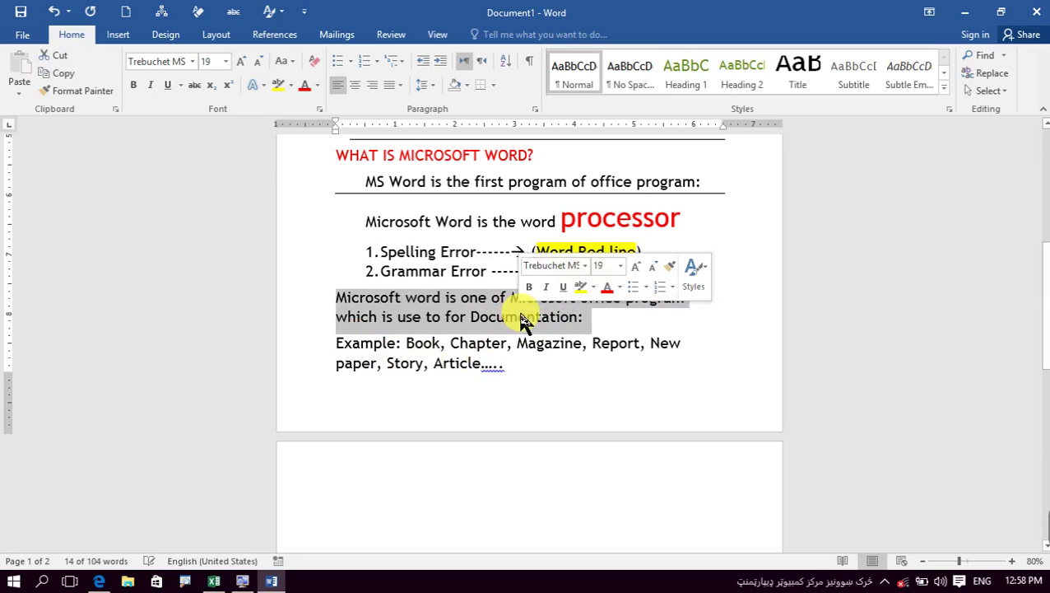
double_click(520, 321)
left_click(610, 288)
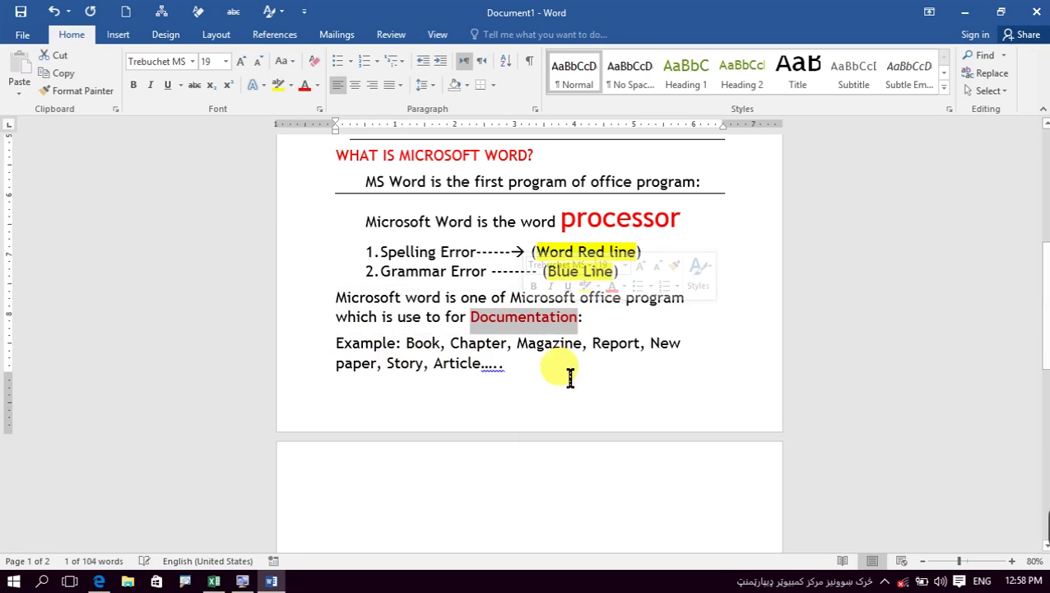
left_click(539, 408)
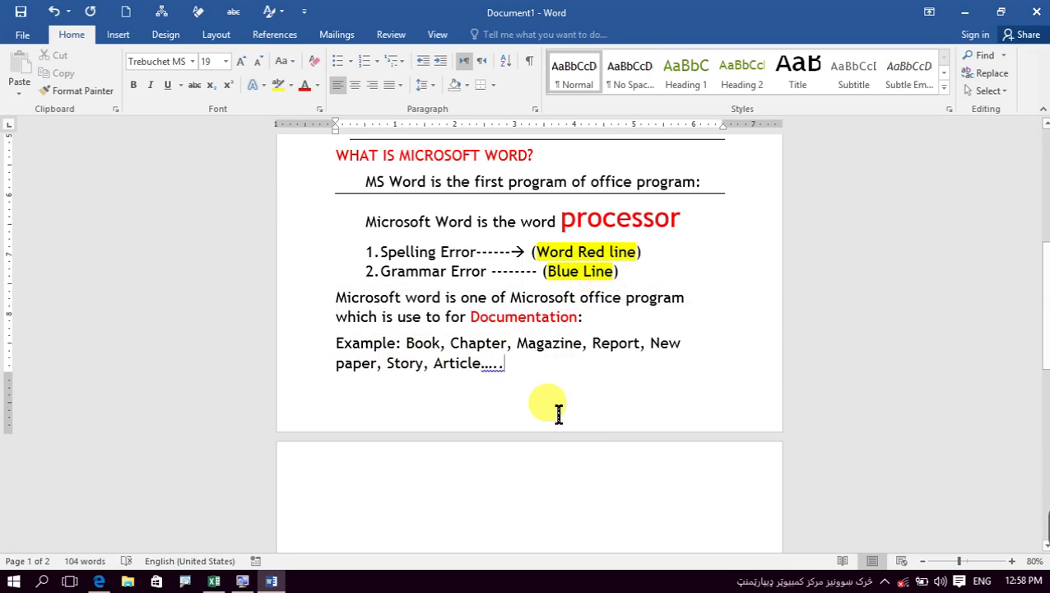
Zoom to 140%, scroll down to page 2, and place the cursor at its top line.
scroll(589, 418, "up", 3, "ctrl")
scroll(589, 418, "up", 3, "ctrl")
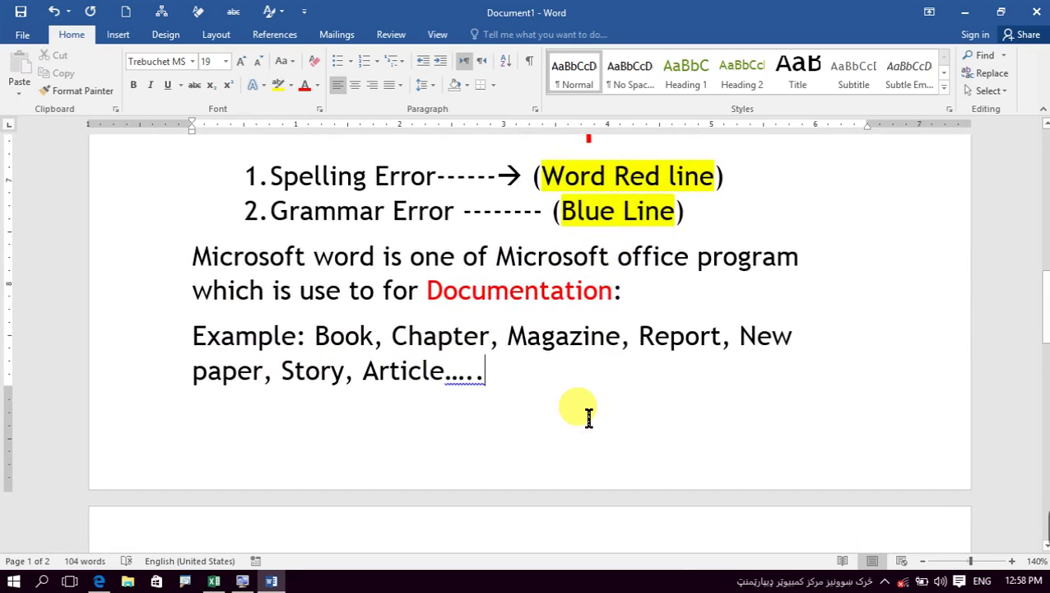
scroll(589, 418, "up", 3)
scroll(588, 418, "down", 1)
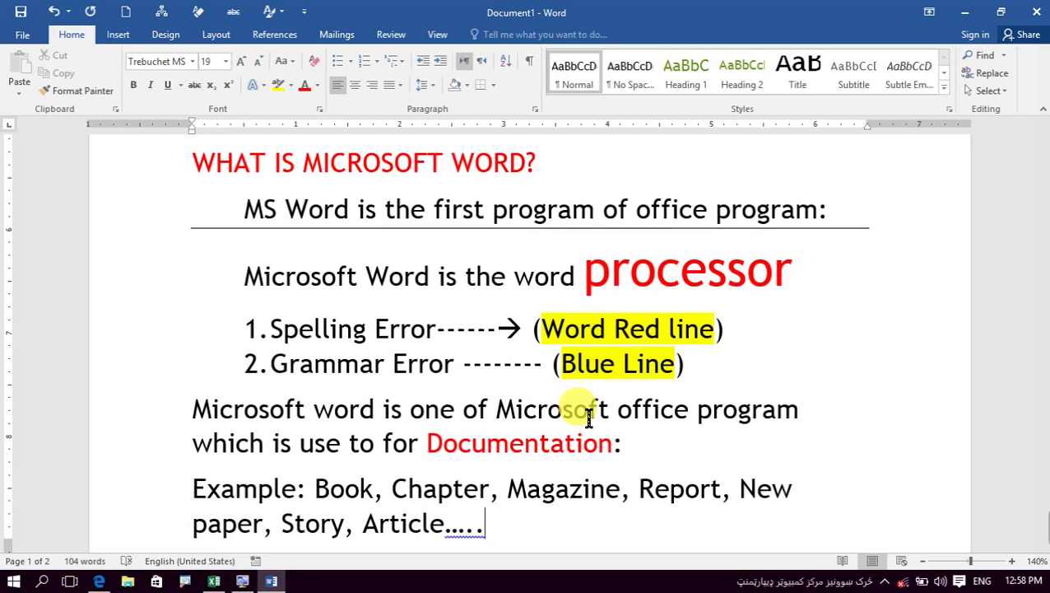
scroll(586, 411, "down", 3)
scroll(586, 412, "up", 5)
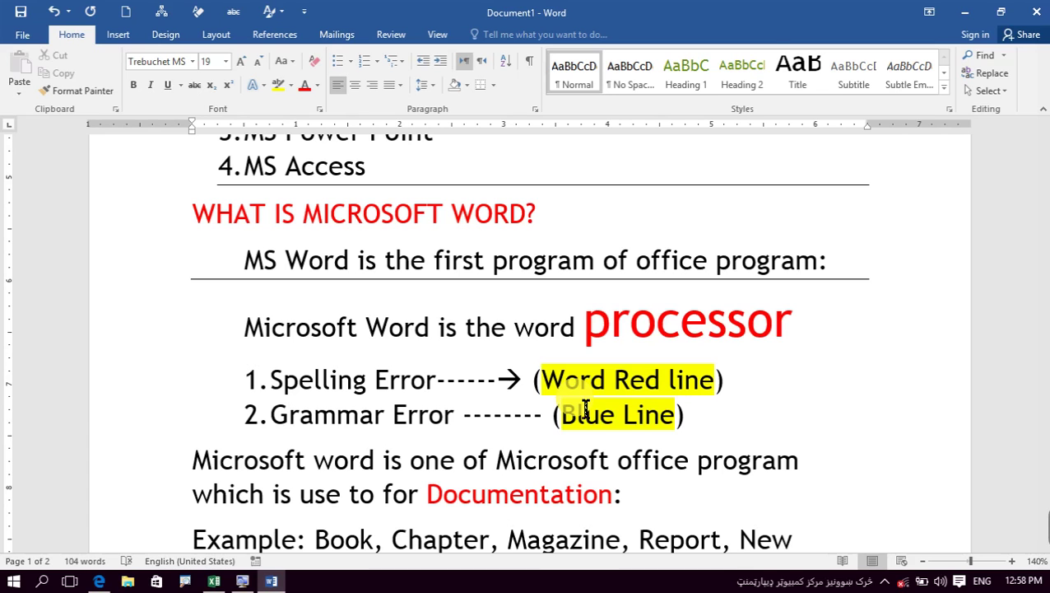
scroll(588, 416, "down", 3)
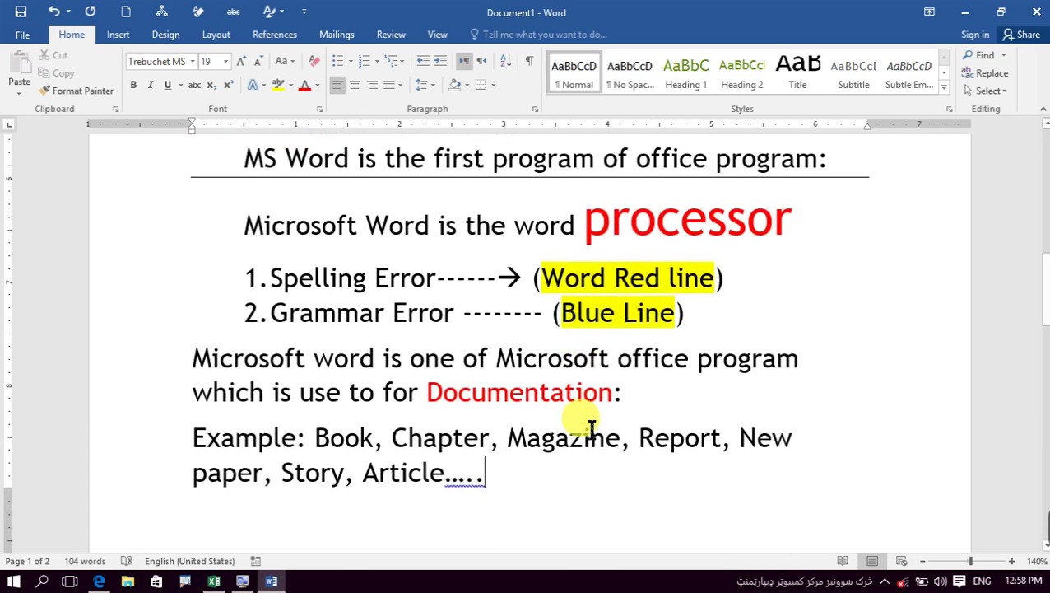
scroll(590, 428, "down", 3)
scroll(560, 428, "down", 3)
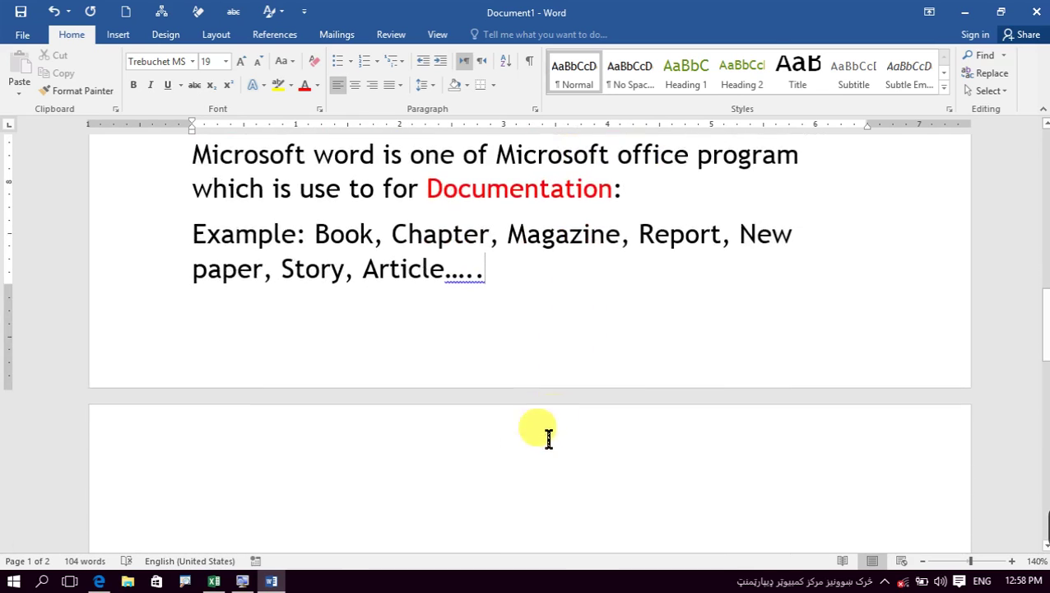
left_click(205, 482)
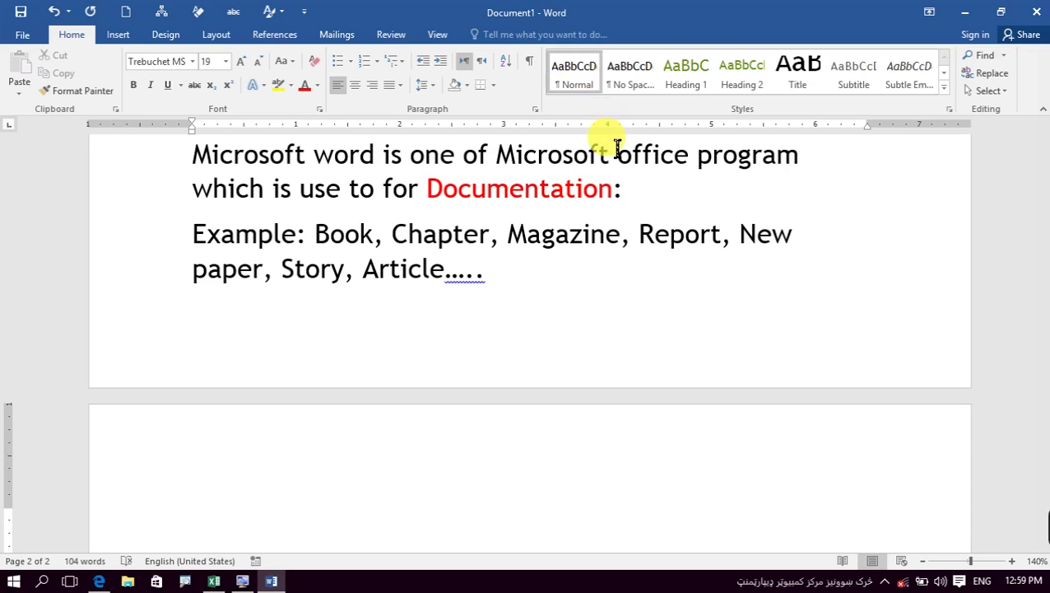
scroll(555, 251, "down", 3)
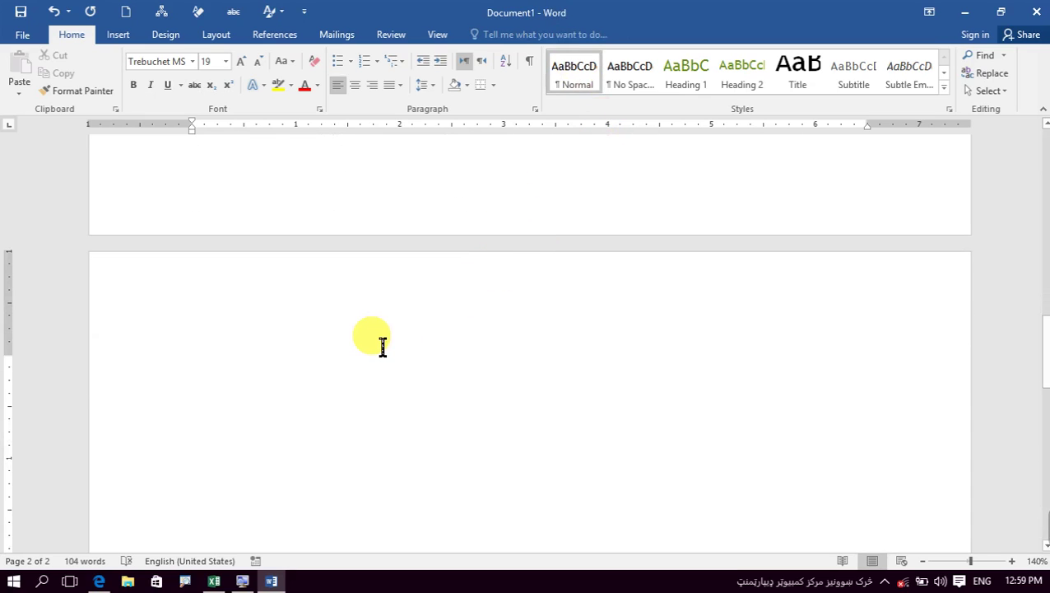
Type the headings 'Spelling error:' and 'grammar error:' on separate lines.
type("spell")
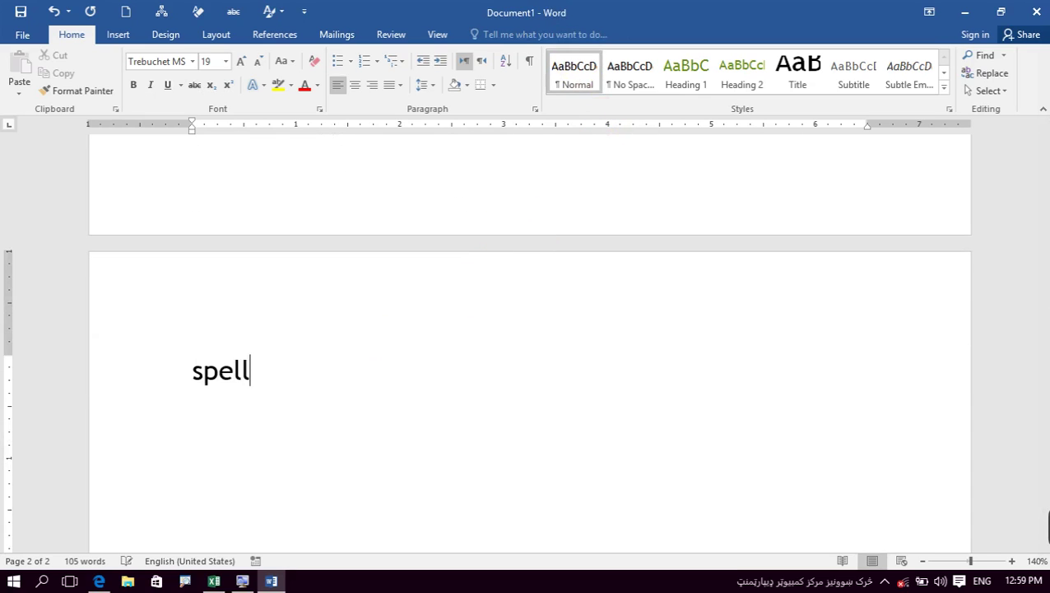
key("BackSpace")
key("BackSpace")
type("lling ")
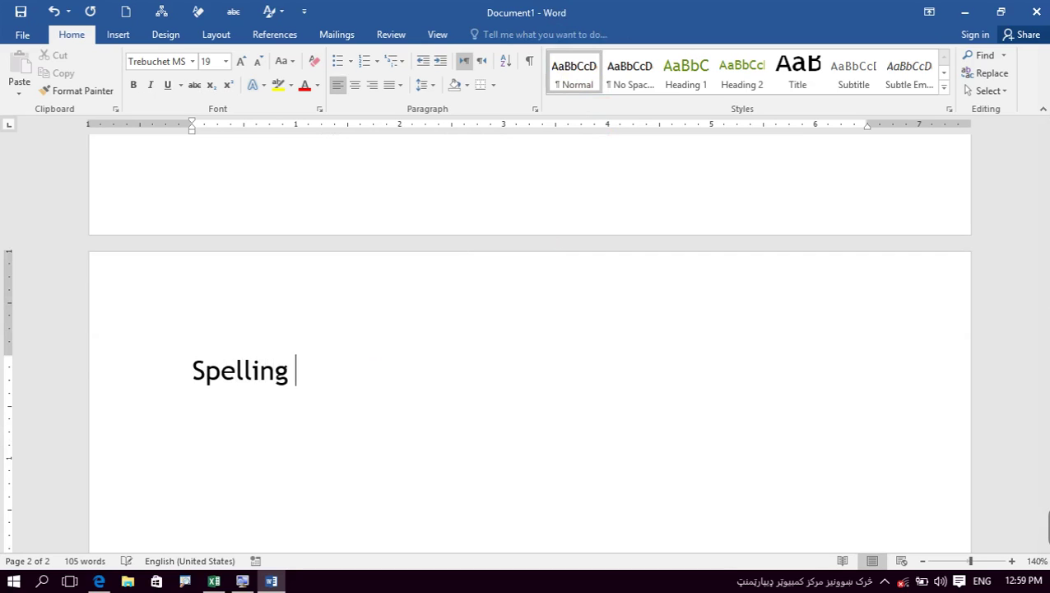
type("error:")
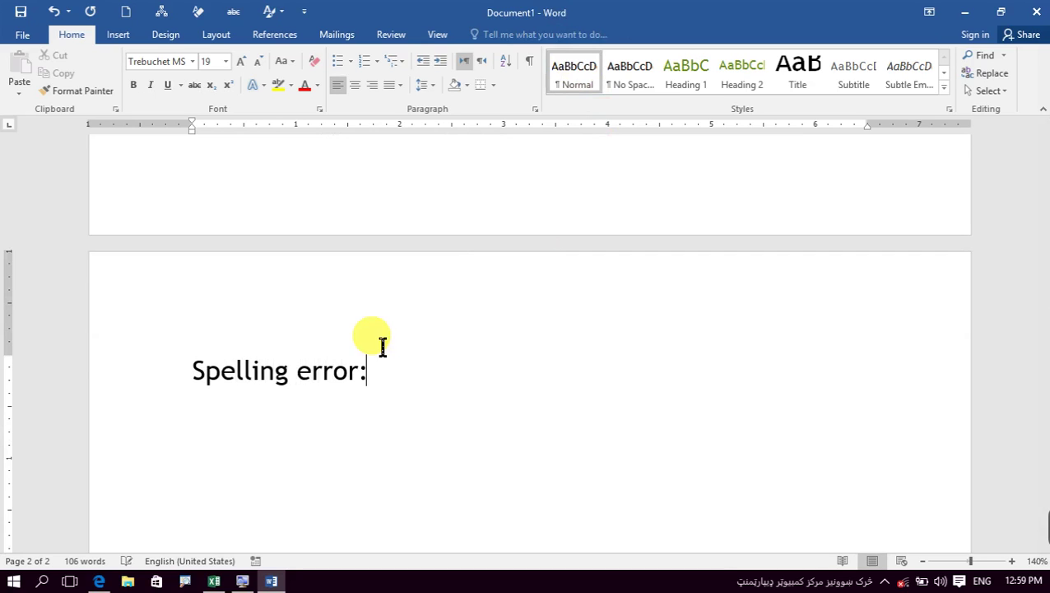
key("Return")
type("grammar")
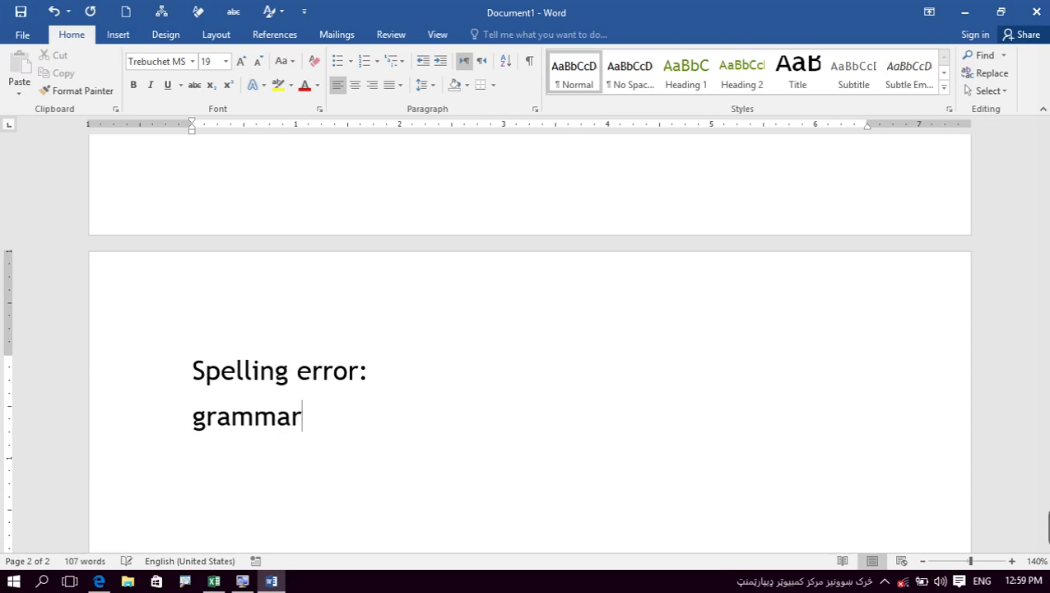
type(" error")
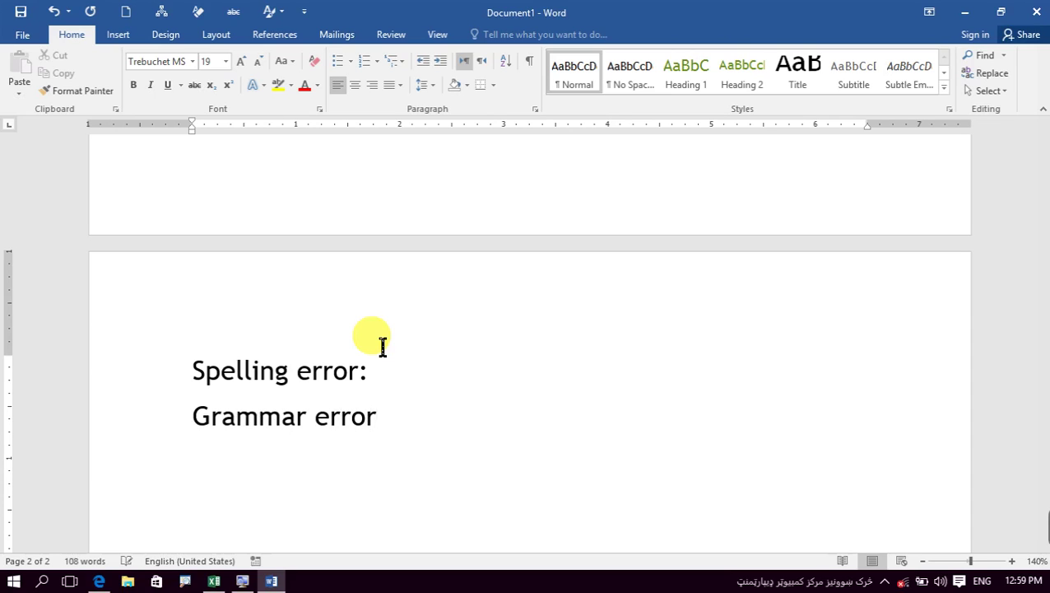
type(":")
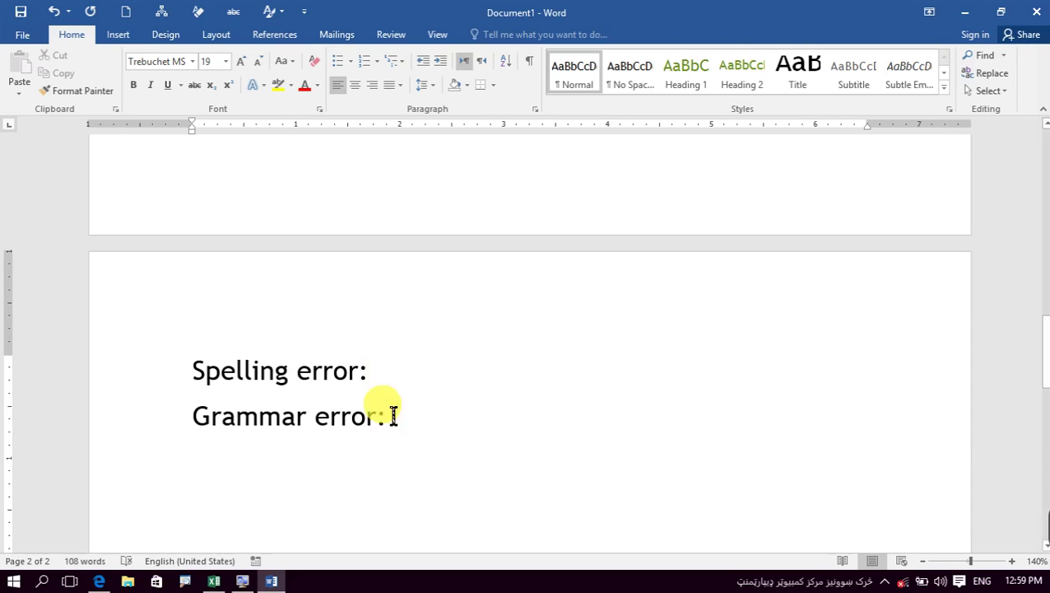
Under Spelling error:, add the indented misspelled examples 'caar' and 'commmpter'.
left_click(393, 383)
key("Return")
key("Return")
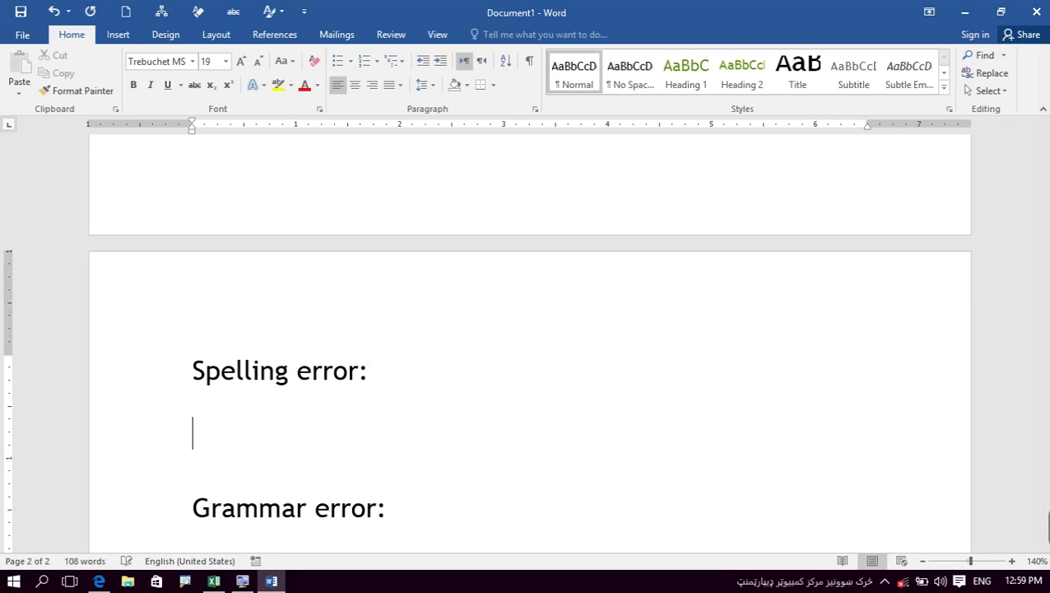
key("Tab")
key("Tab")
type("caa")
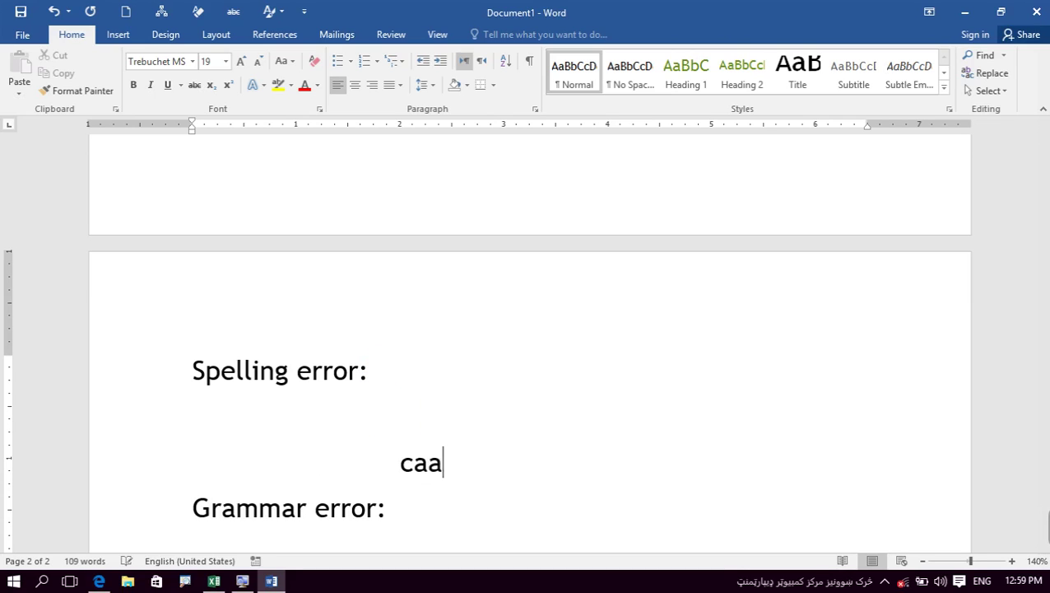
type("Caar")
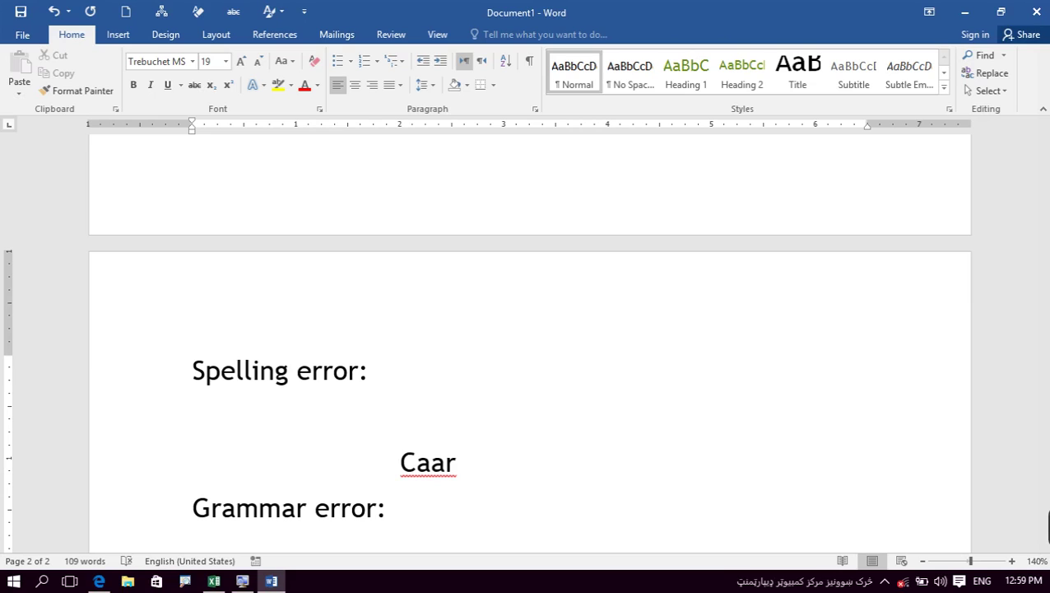
key("Return")
key("Tab")
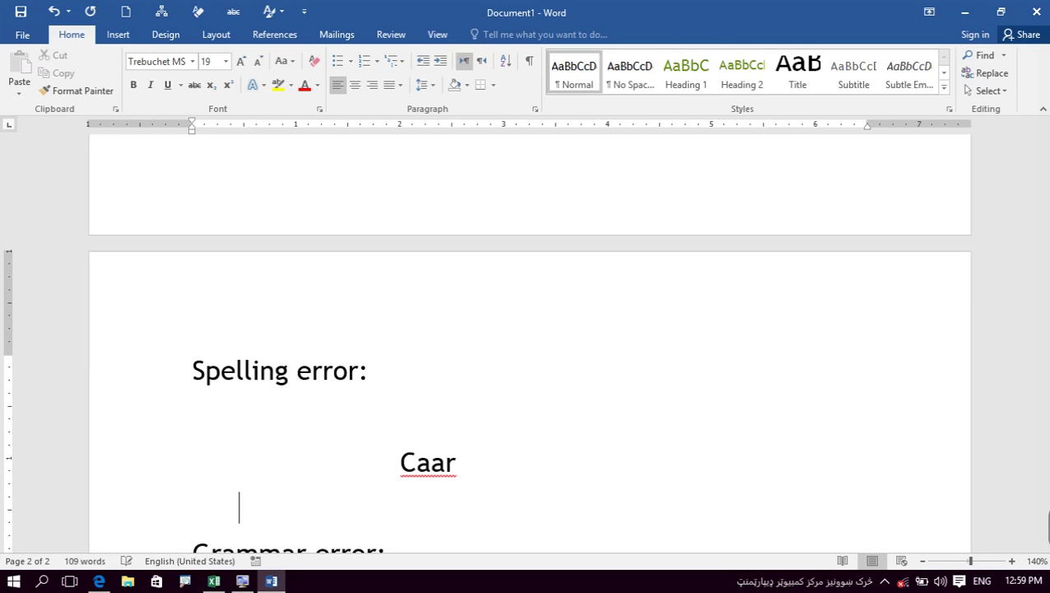
key("Tab")
key("Tab")
key("Tab")
type("commmpter")
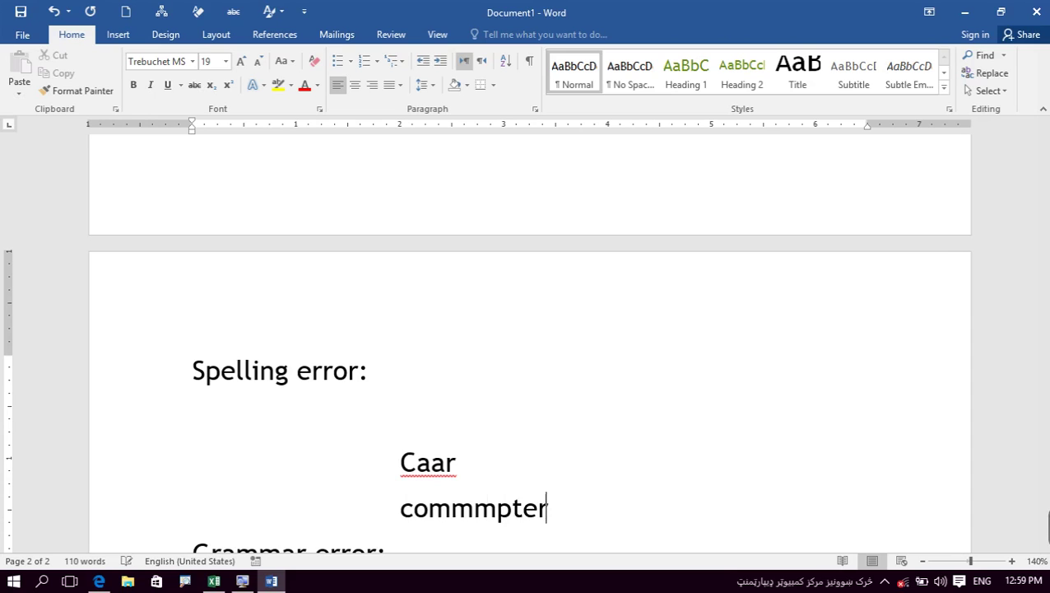
key("Return")
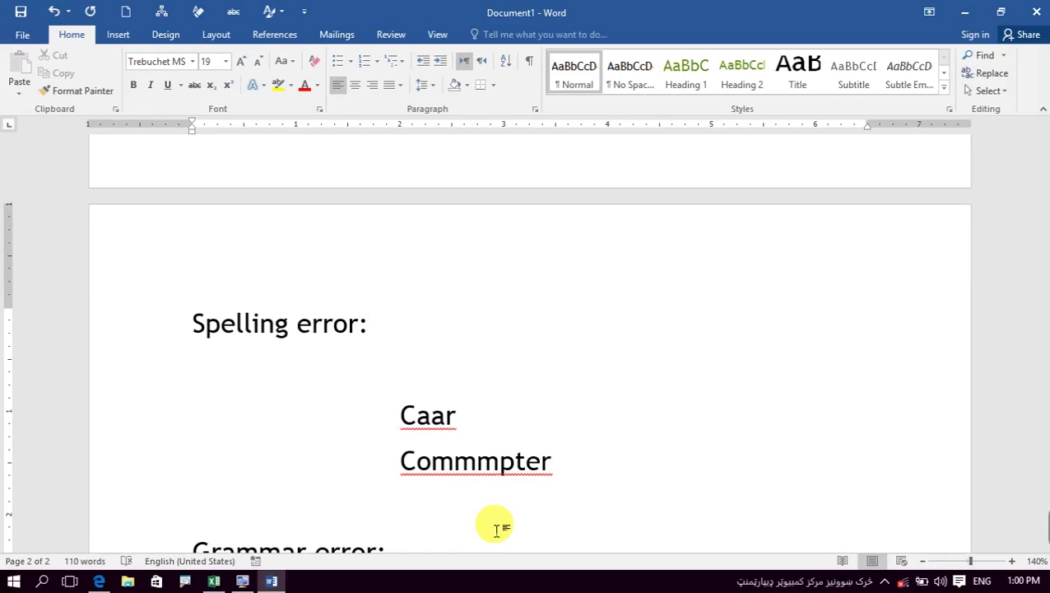
Add a third indented example under Commmpter, retyping it until it is a person's first name.
key("Tab")
key("Tab")
key("Tab")
key("Tab")
key("Tab")
key("BackSpace")
type("amin")
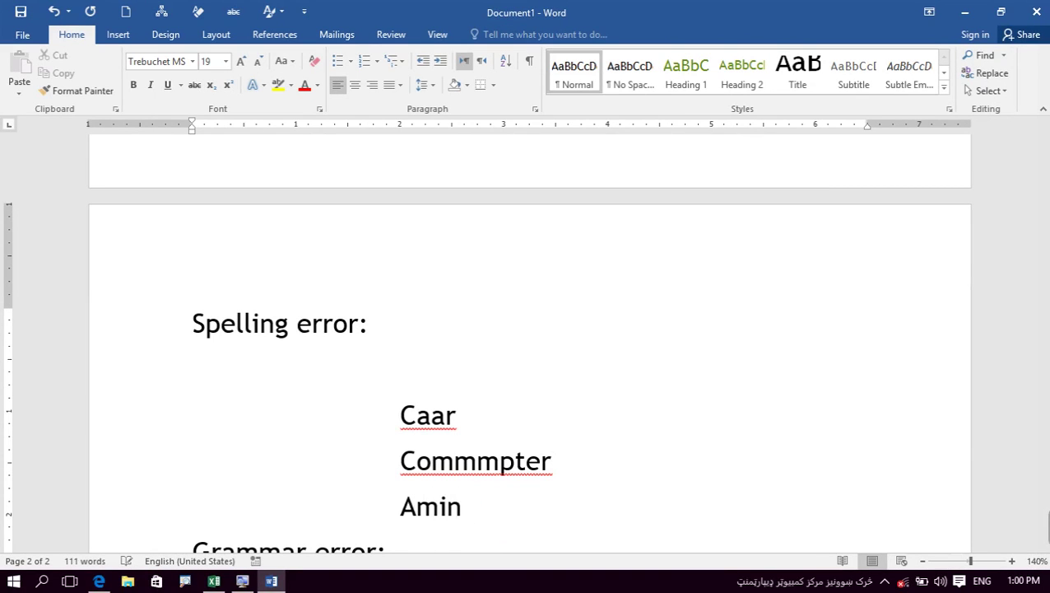
triple_click(445, 517)
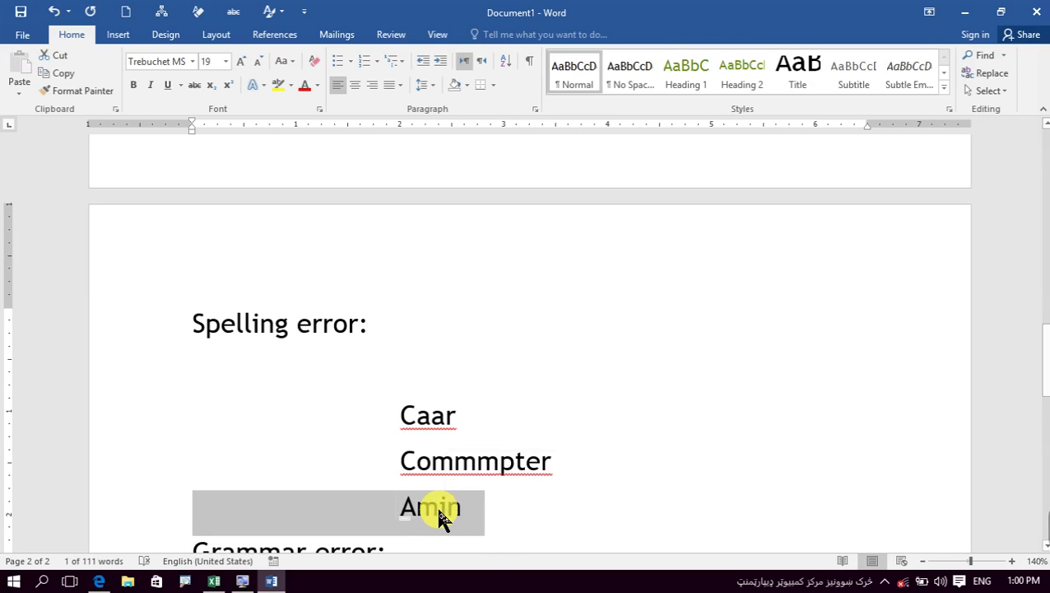
double_click(439, 516)
type("younas")
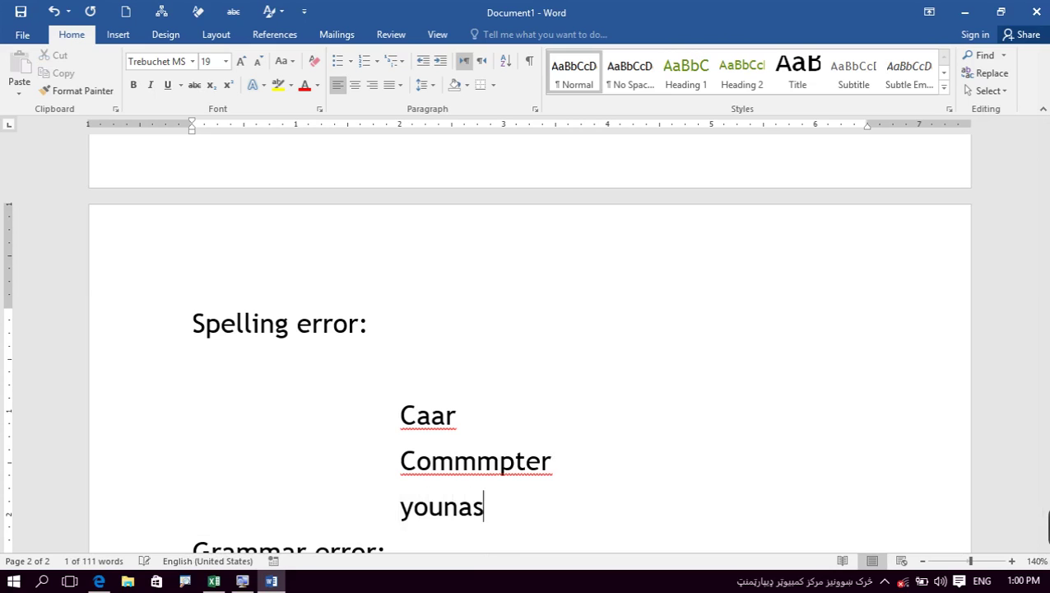
double_click(456, 520)
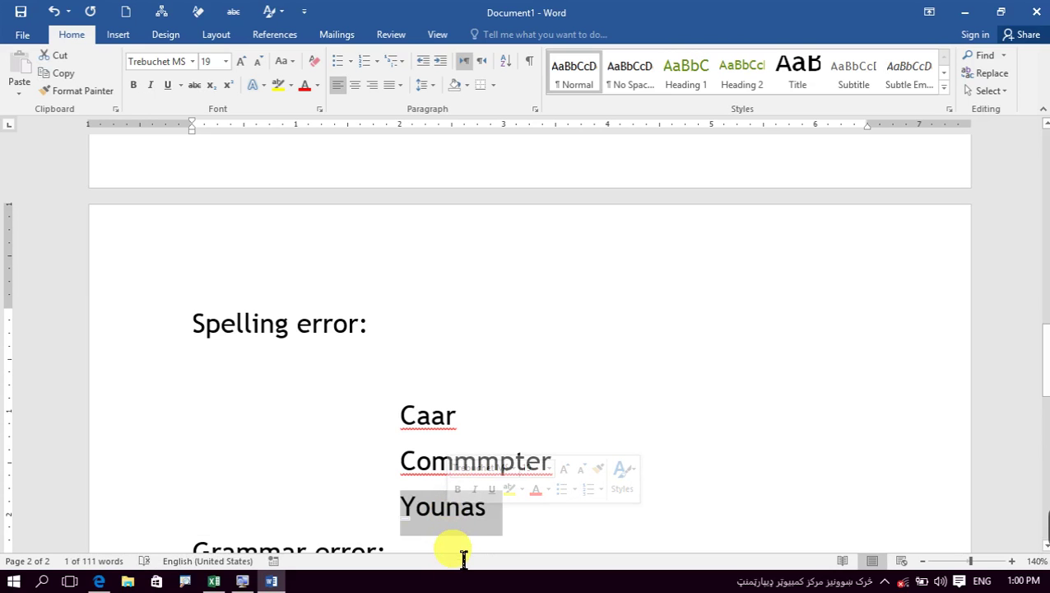
type("faz")
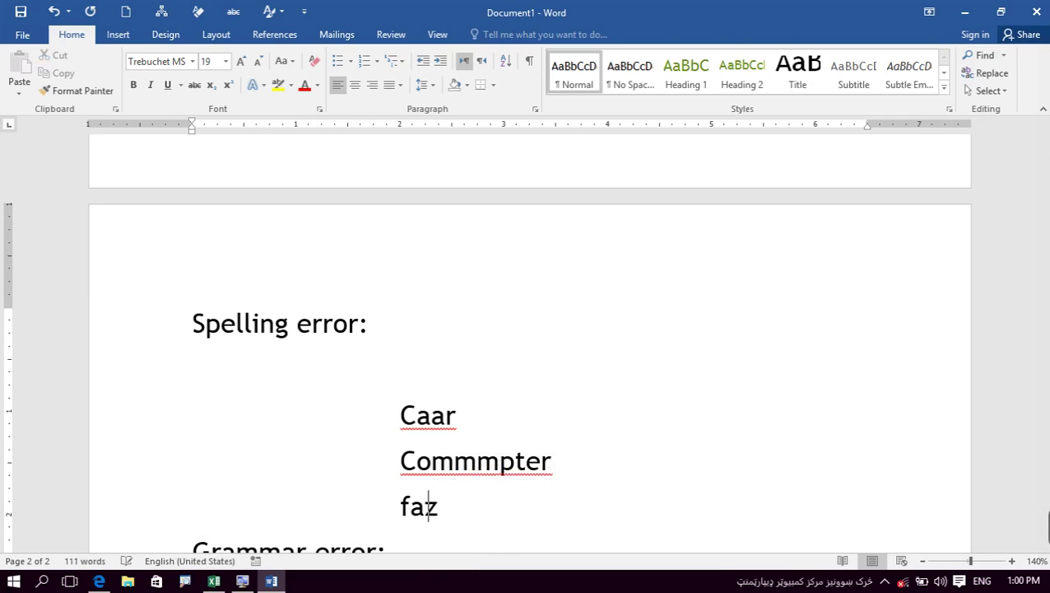
type("Fazal")
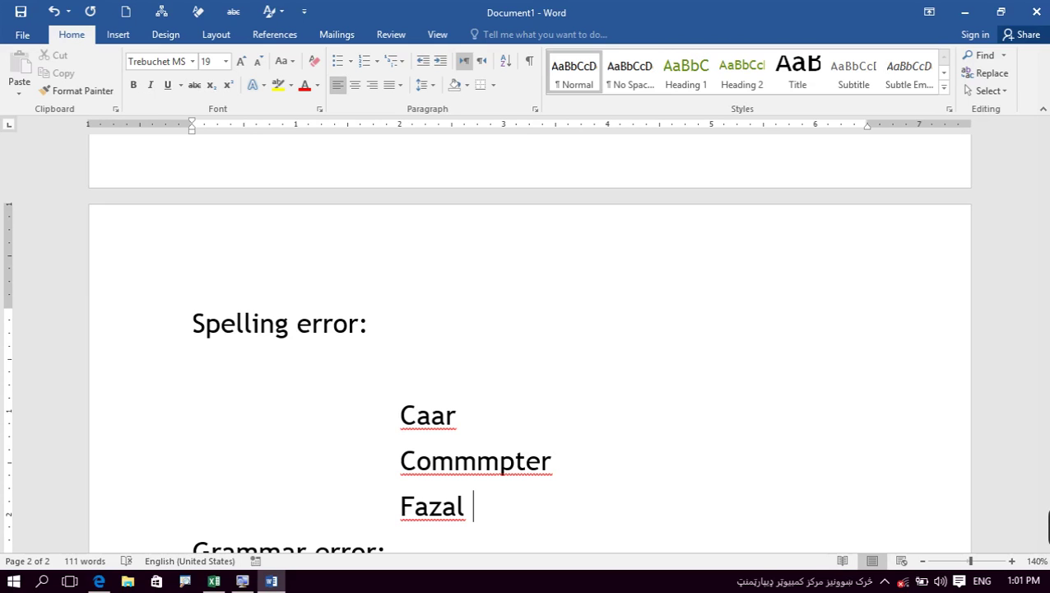
scroll(457, 548, "down", 2)
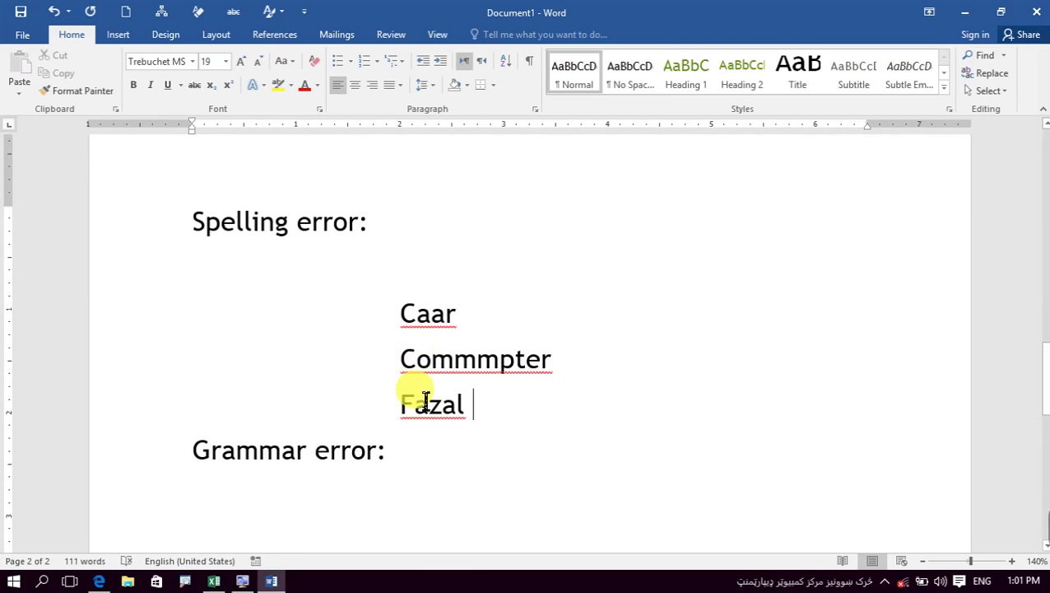
Accept suggestions Car for Caar and Computer for Commmpter, then open a line below Grammar error:.
left_click(450, 323)
right_click(450, 323)
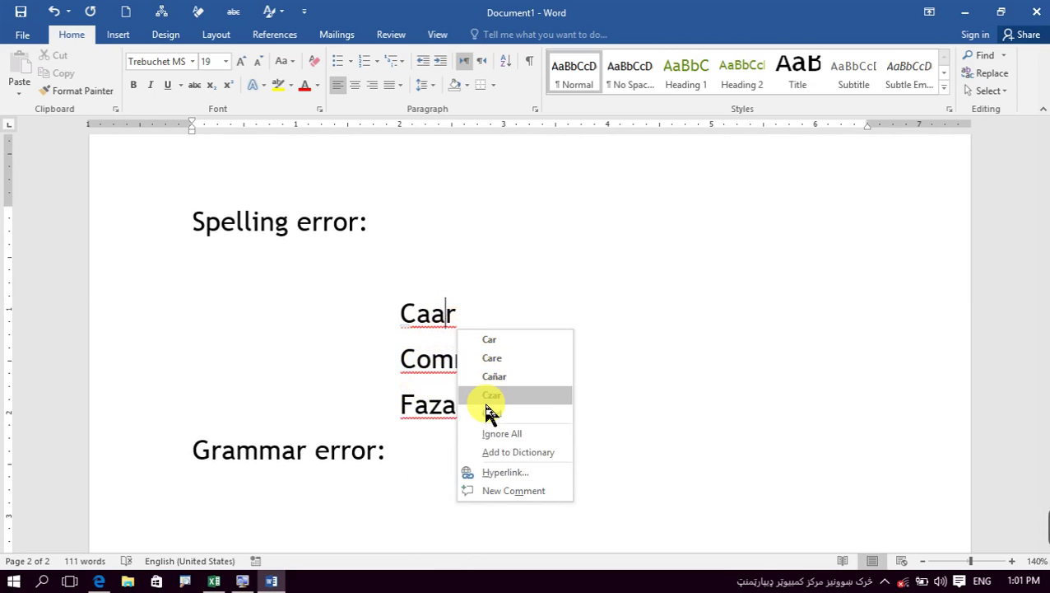
left_click(486, 339)
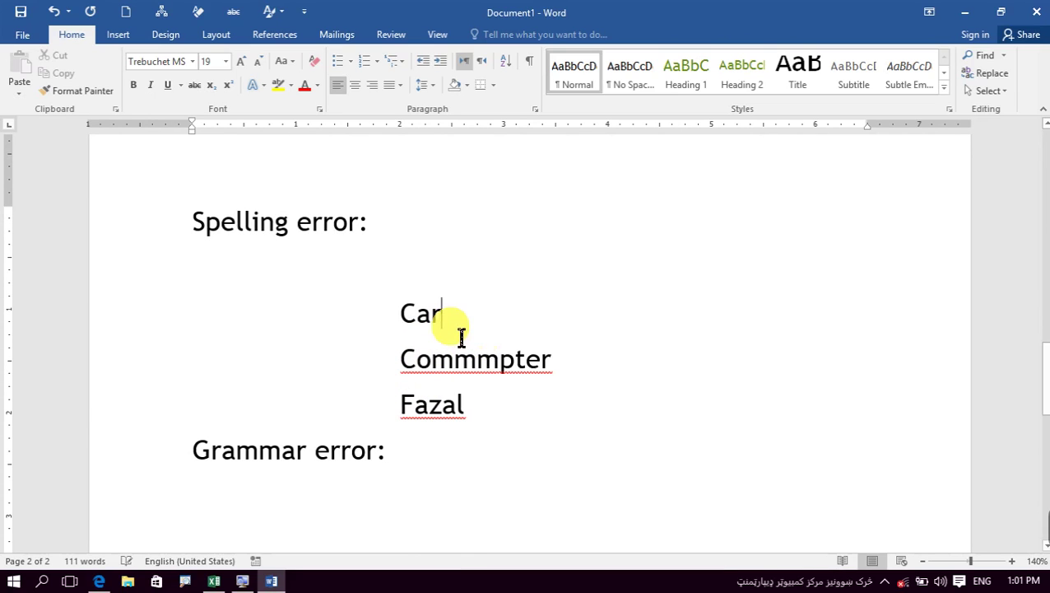
right_click(484, 373)
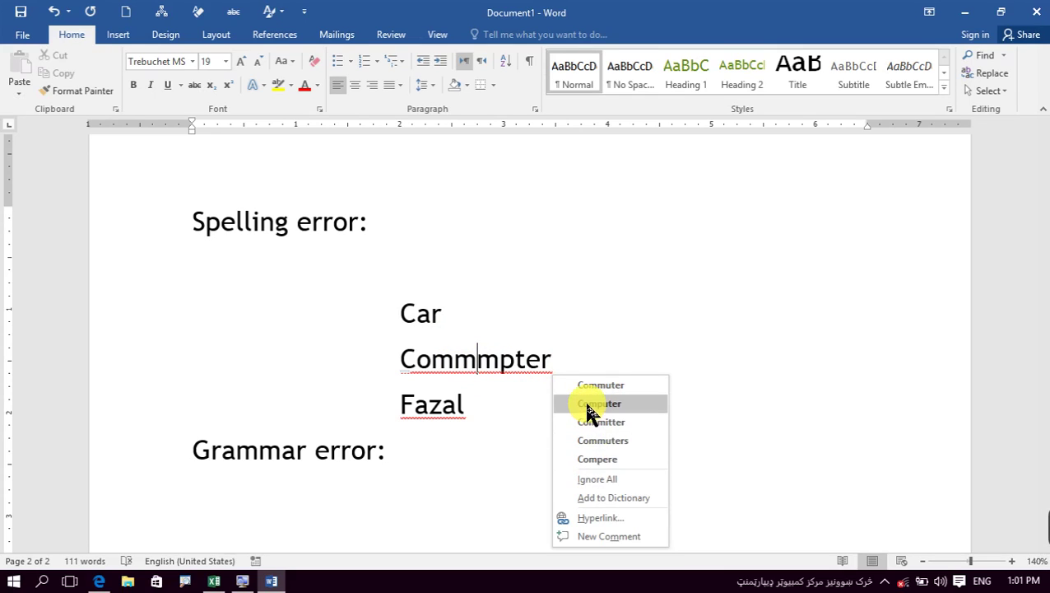
left_click(589, 404)
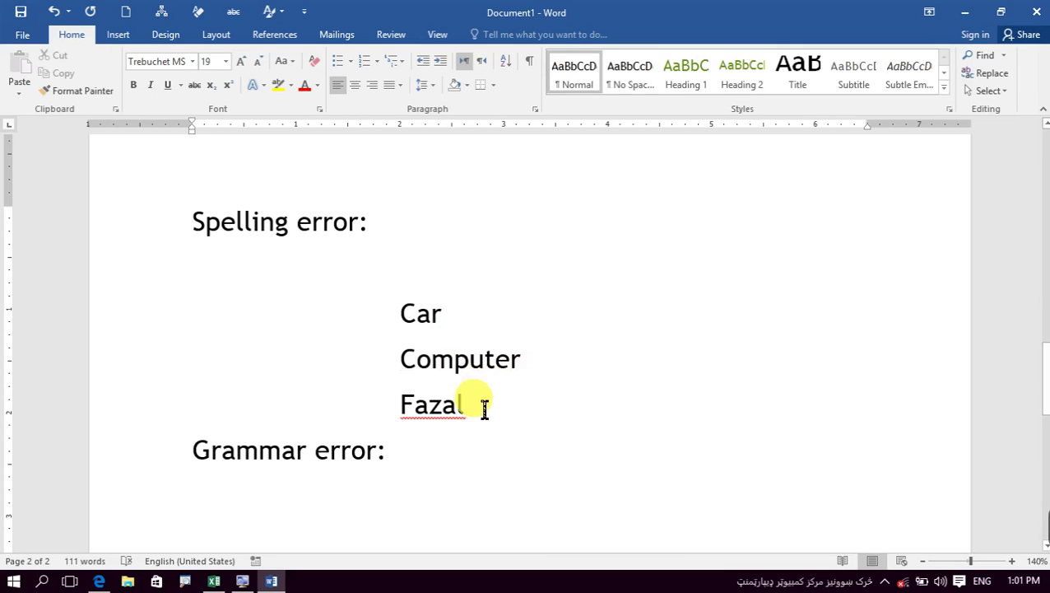
left_click(461, 451)
key("Return")
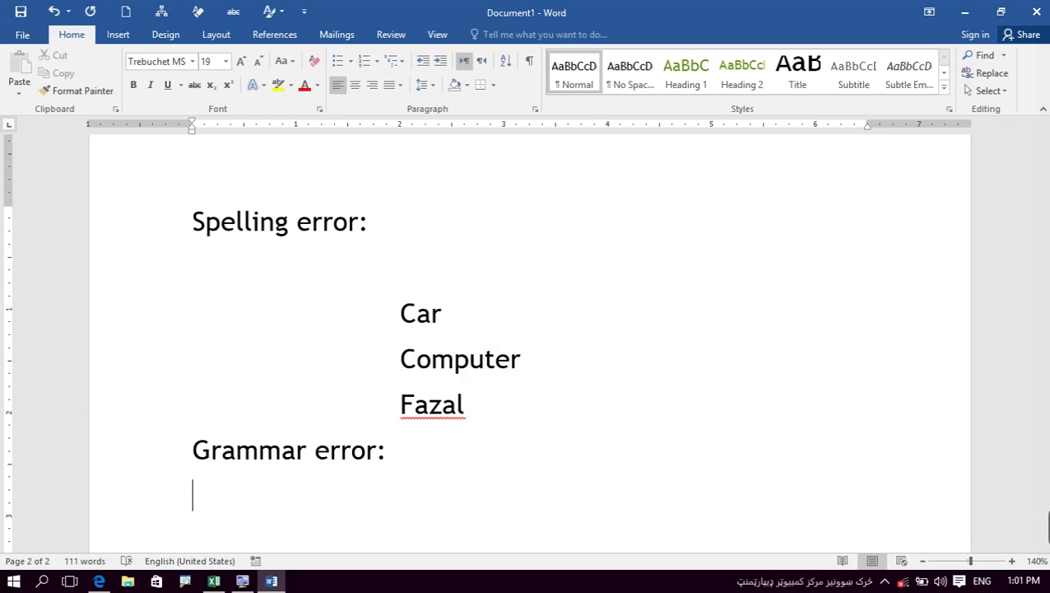
Type the indented example sentence 'He are a boy' under Grammar error.
key("Return")
key("Tab")
key("Tab")
key("Tab")
key("Tab")
key("Tab")
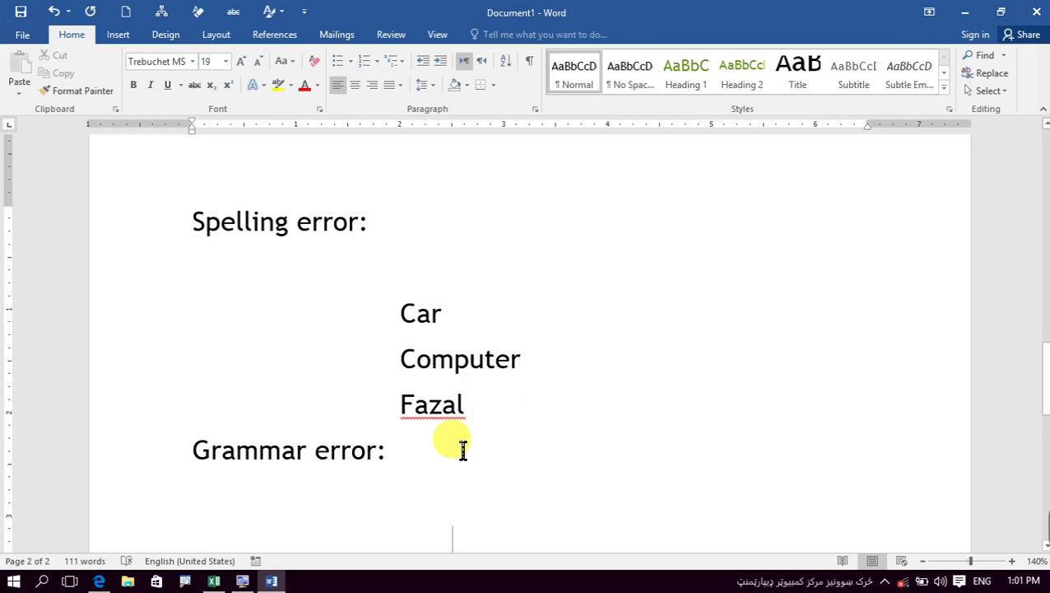
scroll(463, 448, "down", 1)
type("He a")
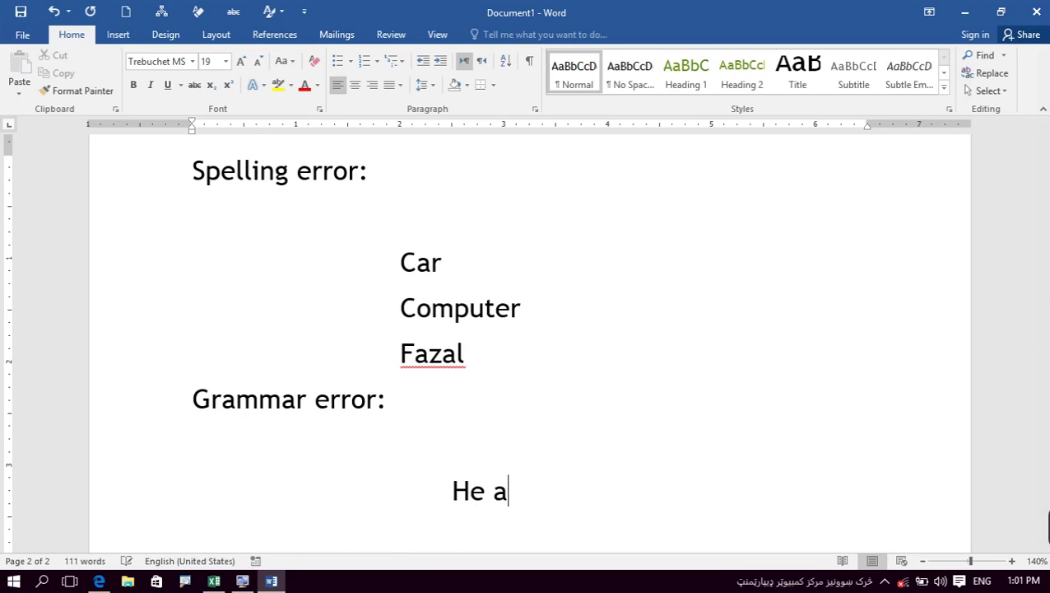
type("re a ")
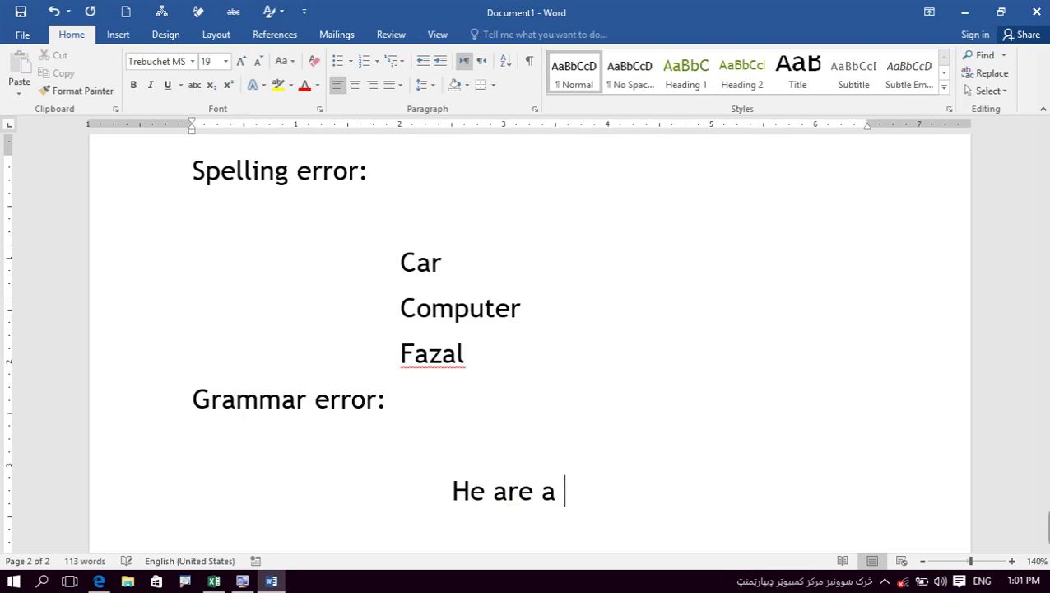
type("goy")
key("BackSpace")
key("BackSpace")
key("BackSpace")
type("boy")
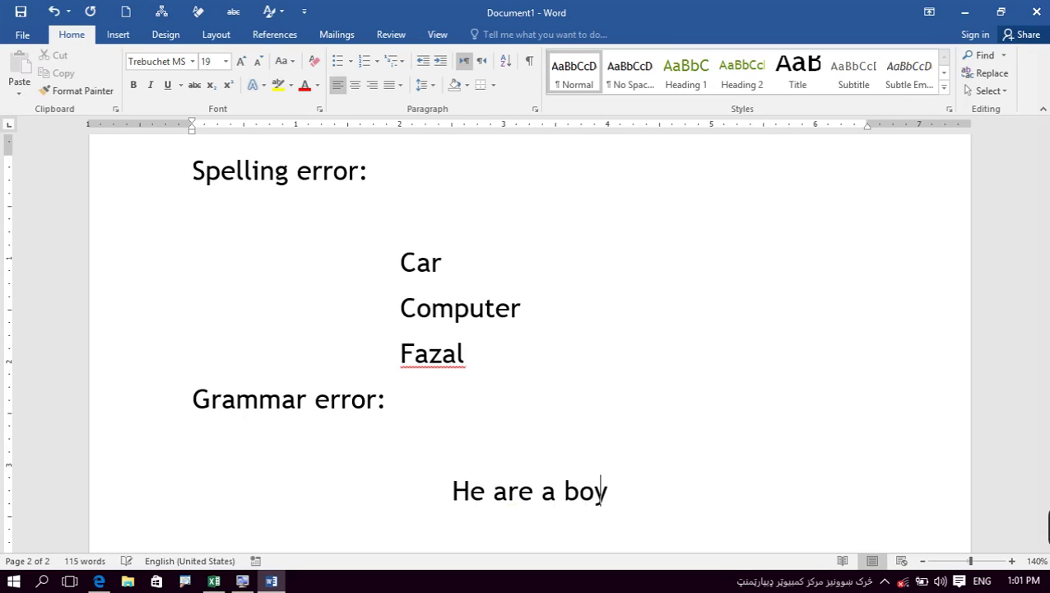
key("Return")
Colour the words 'Grammar error' blue.
left_click_drag(253, 403, 347, 404)
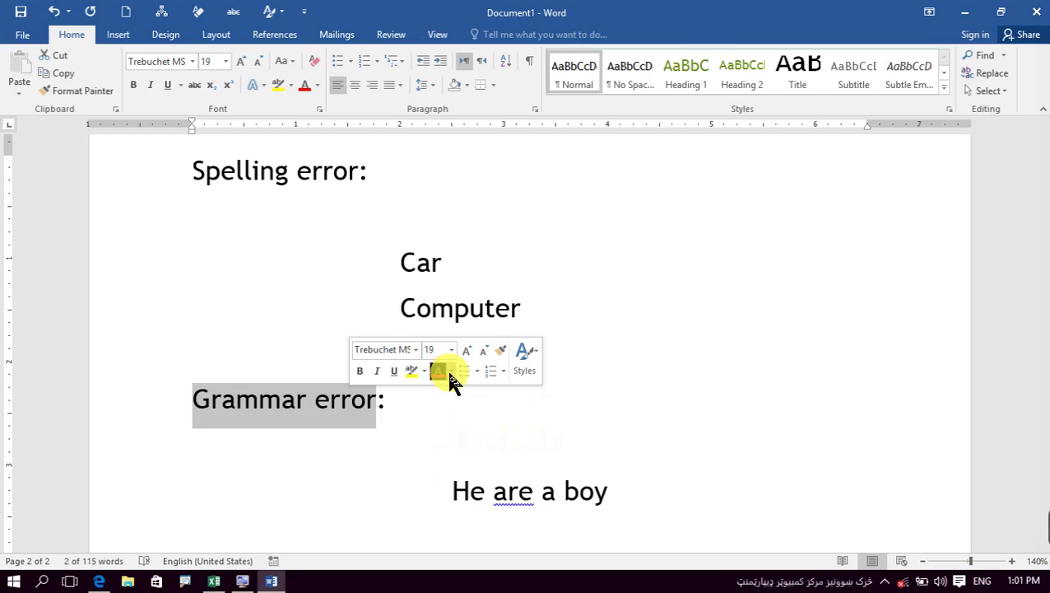
left_click(450, 372)
left_click(527, 509)
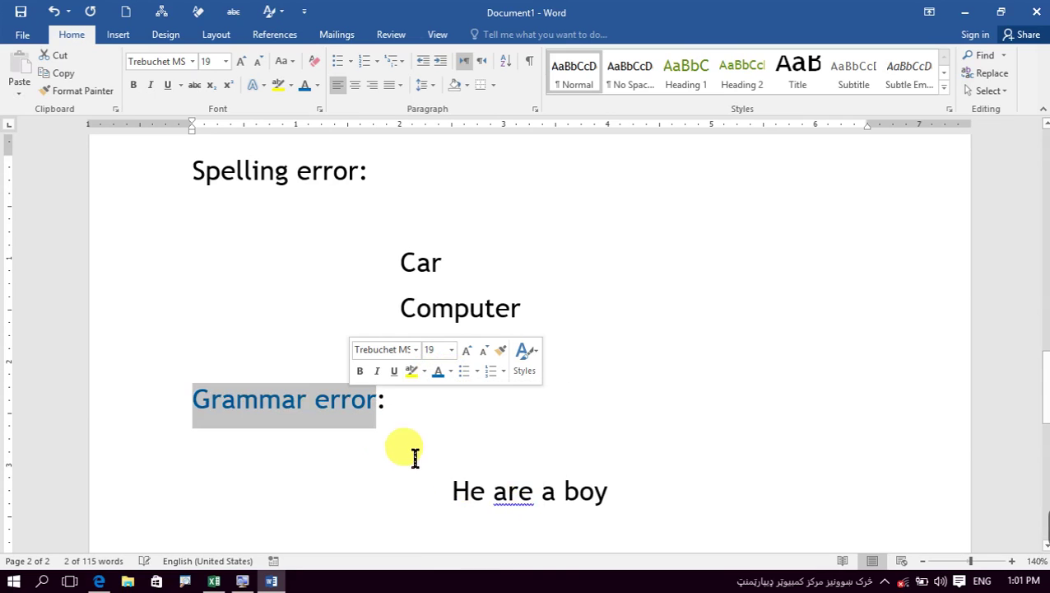
left_click(345, 420)
Colour the 'Spelling error:' heading red.
scroll(345, 419, "up", 3)
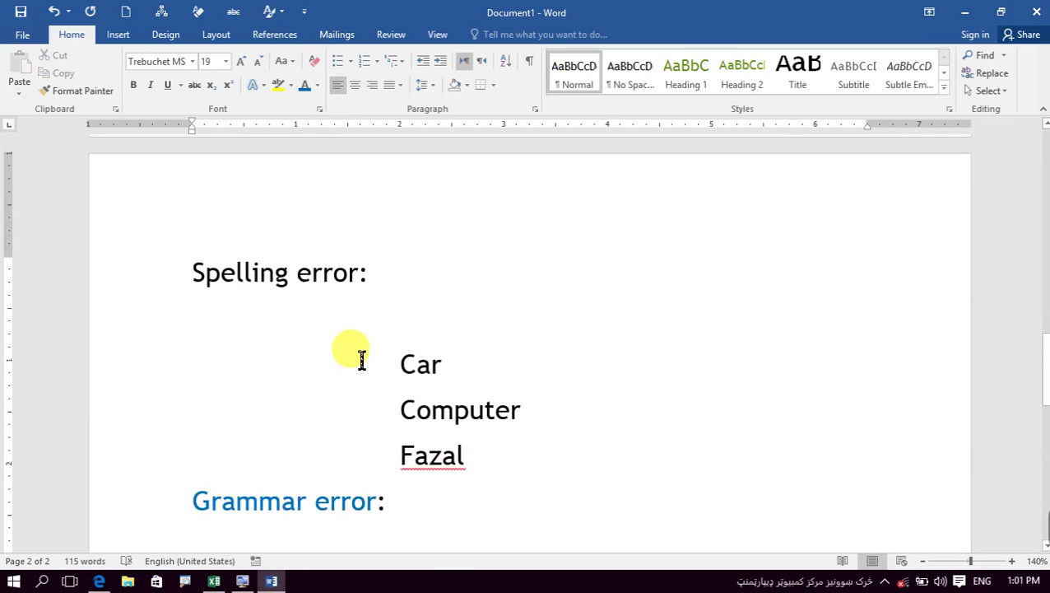
triple_click(340, 280)
left_click(313, 253)
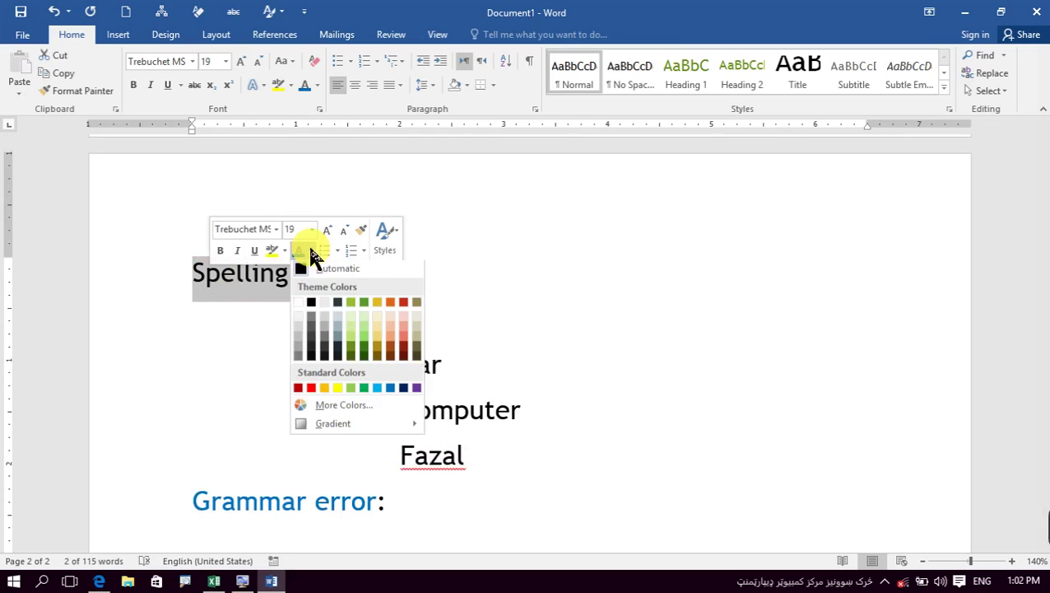
left_click(309, 394)
left_click(462, 387)
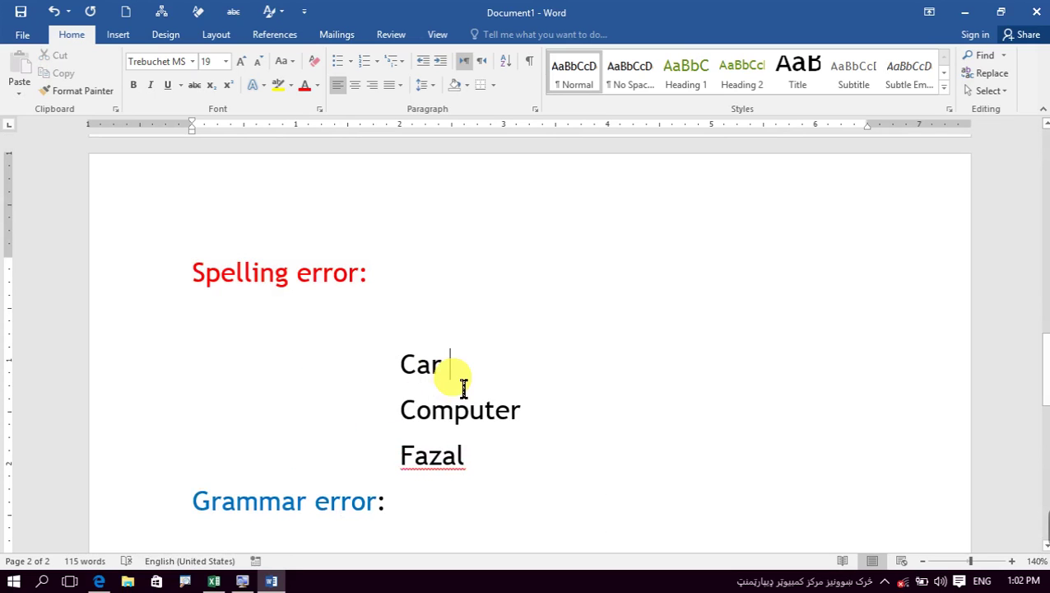
scroll(462, 386, "down", 3)
scroll(462, 387, "down", 3)
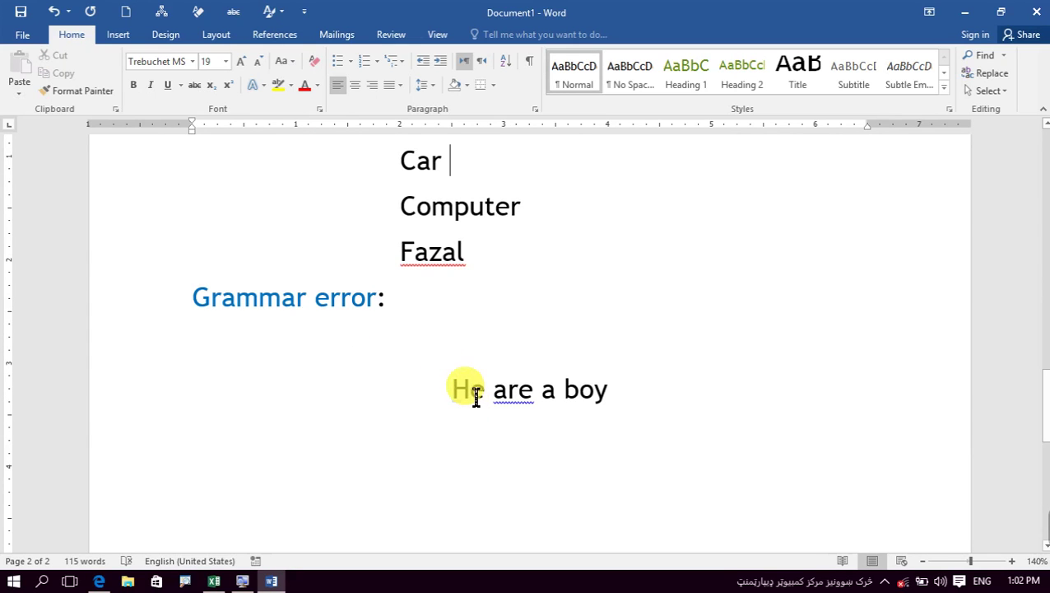
Replace 'are' with the grammar suggestion 'is' so the sentence reads 'He is a boy'.
right_click(524, 400)
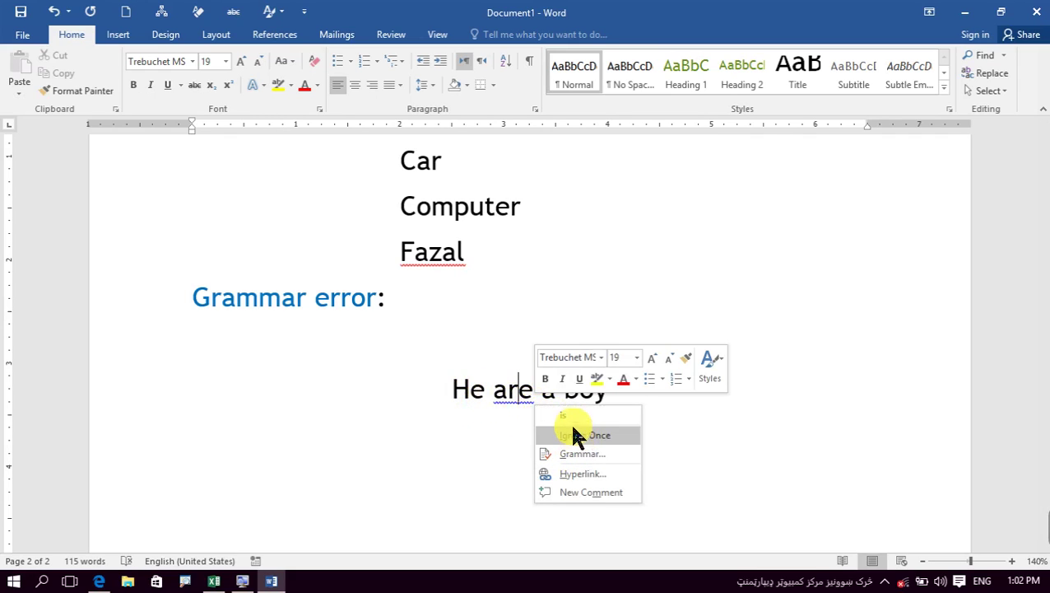
left_click(574, 416)
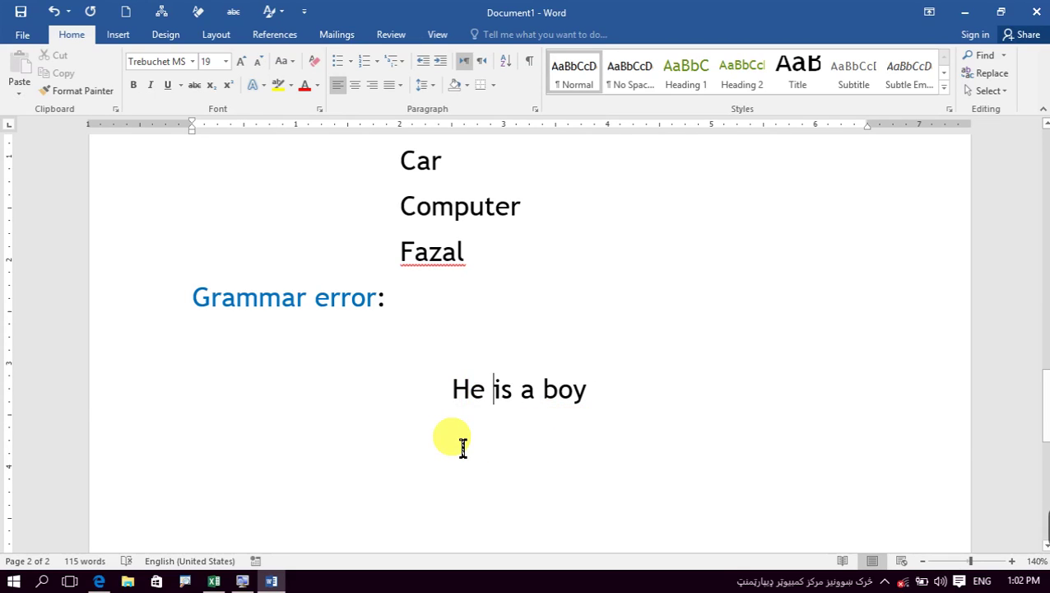
left_click(412, 475)
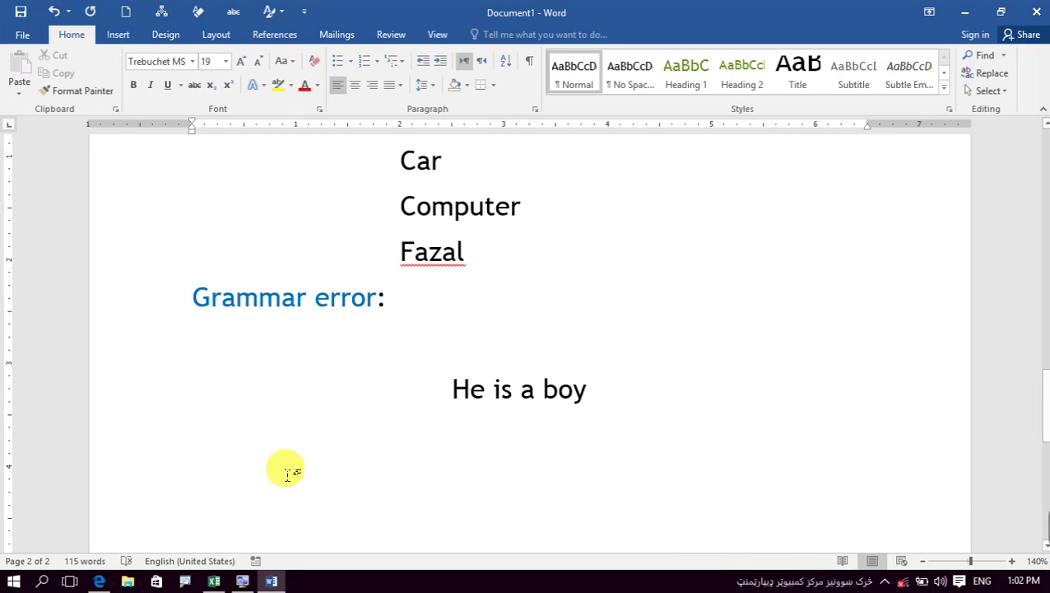
Type 'MICROSOFT OFFICE INSALLTION' on the line below, correcting typos along the way.
type("MOCR")
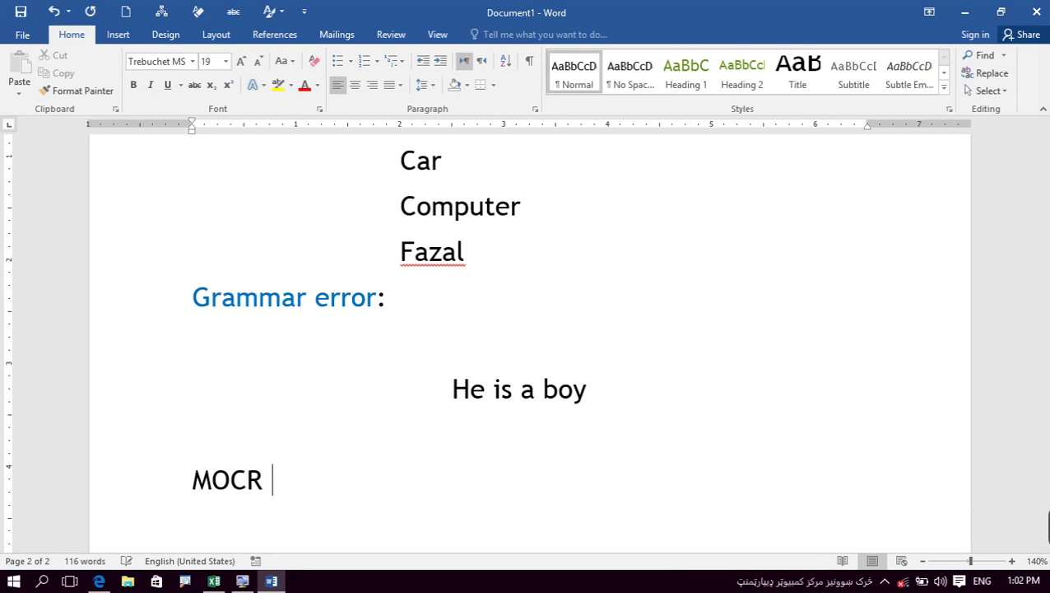
key("BackSpace")
key("BackSpace")
key("BackSpace")
key("BackSpace")
key("BackSpace")
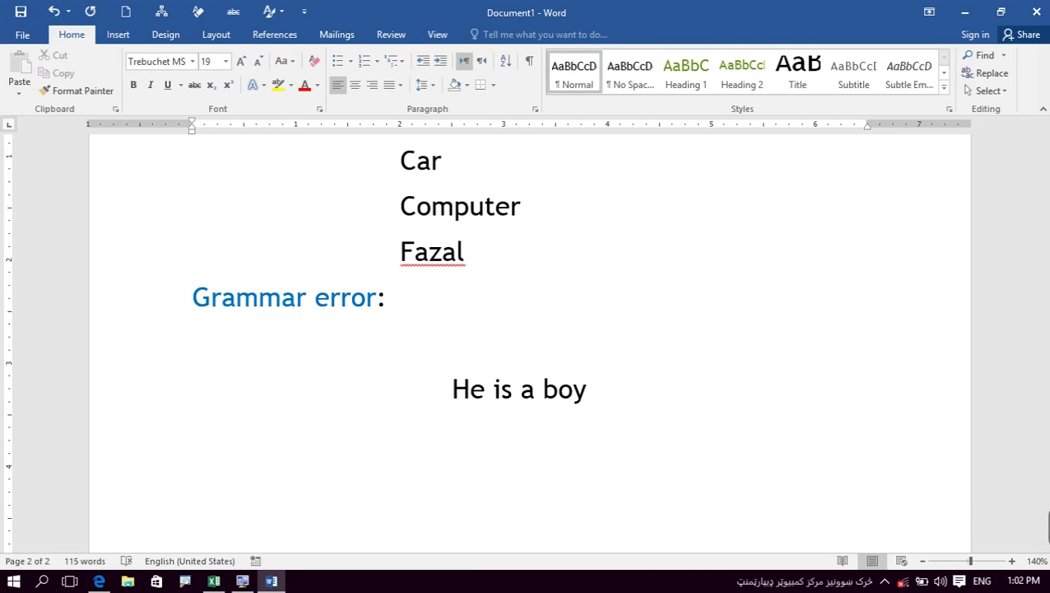
type("MICROOSFT")
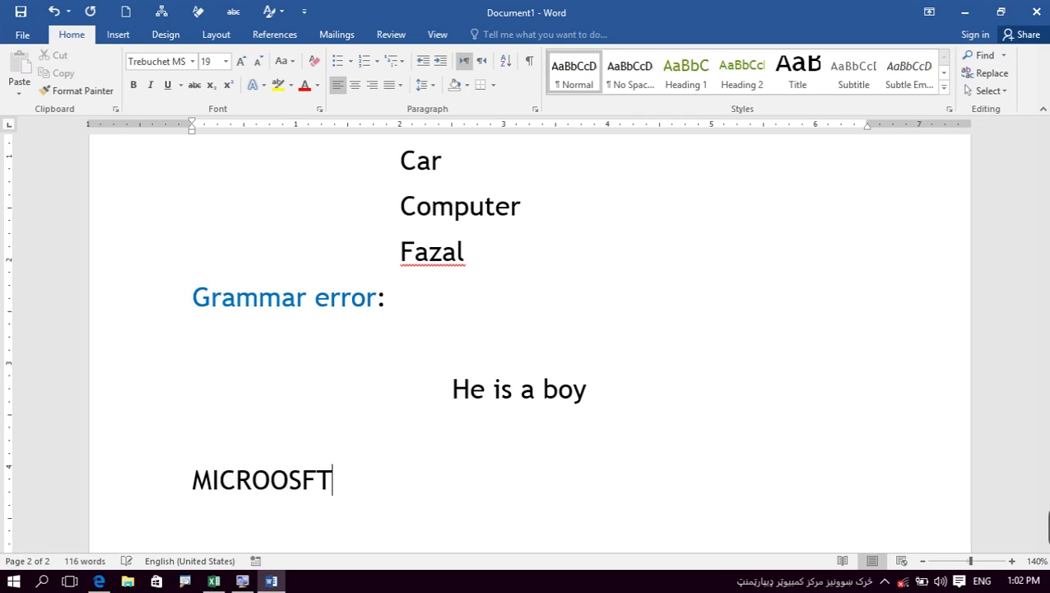
key("BackSpace")
key("BackSpace")
key("BackSpace")
key("BackSpace")
type("SOFOT")
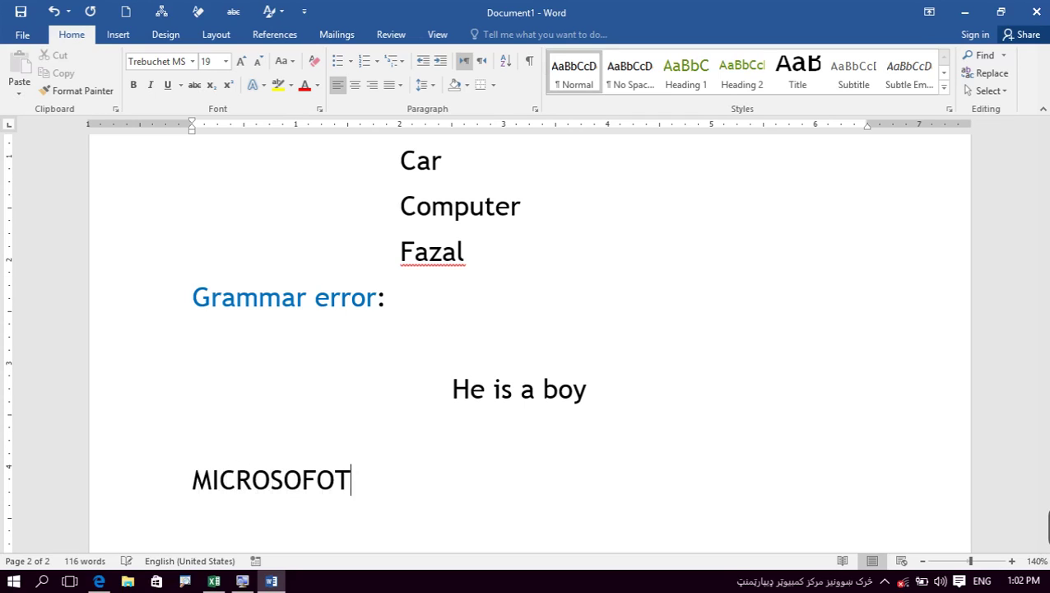
key("BackSpace")
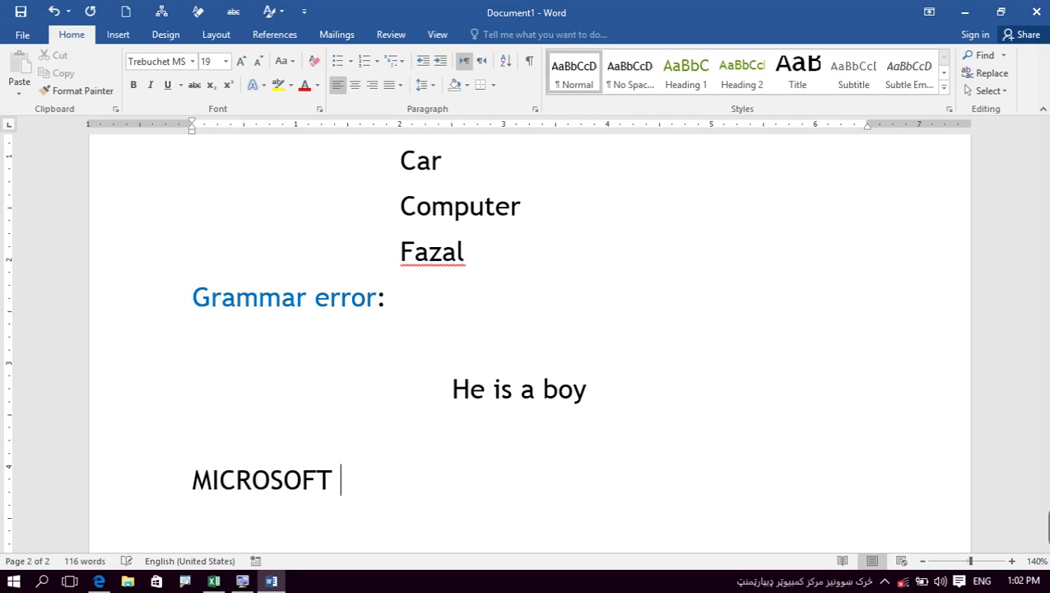
type("OFFFICE")
key("BackSpace")
key("BackSpace")
key("BackSpace")
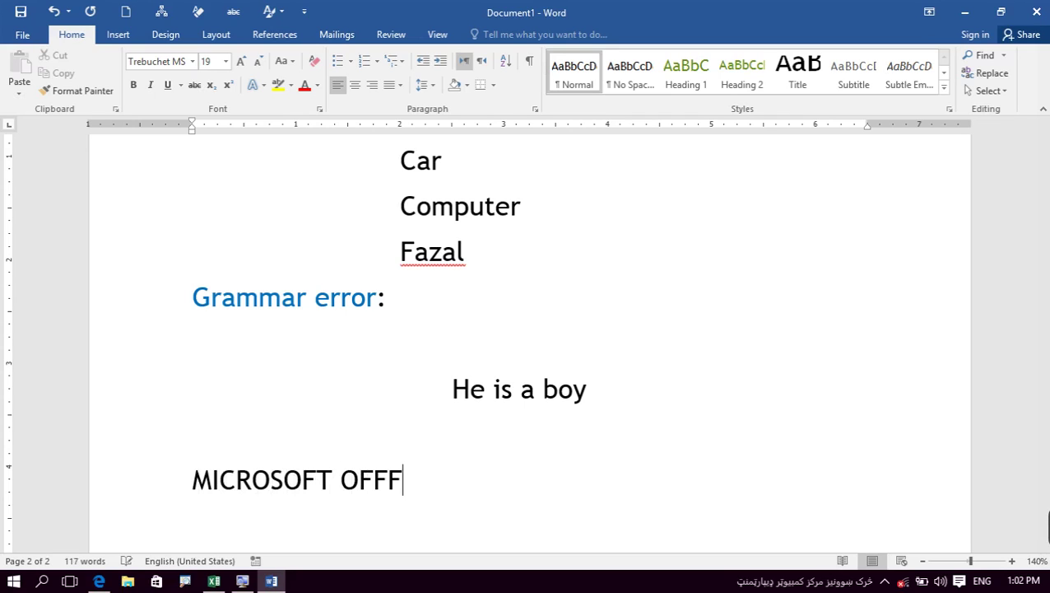
type("CE INSALLT")
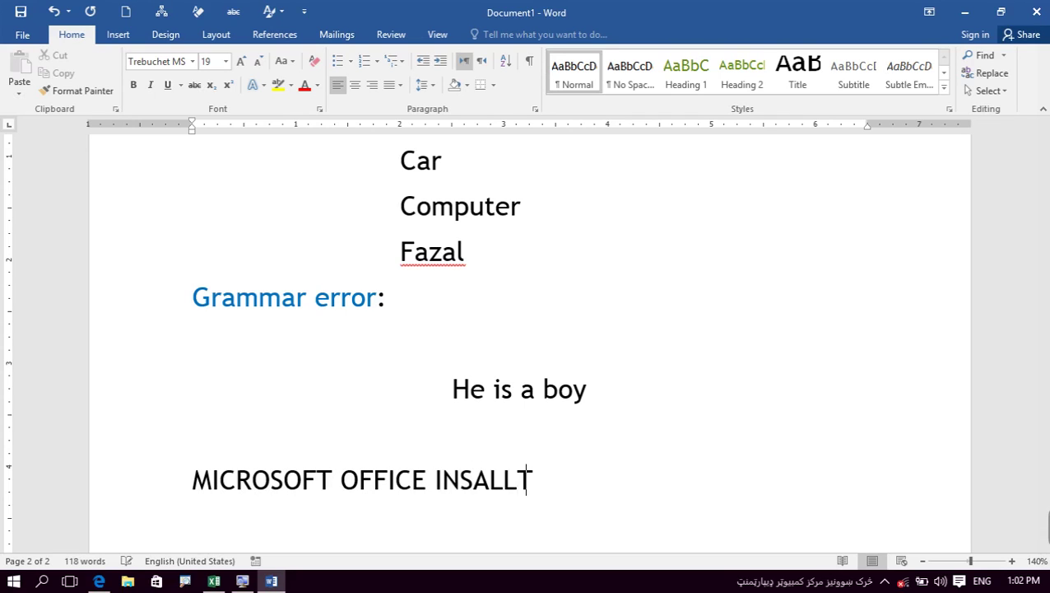